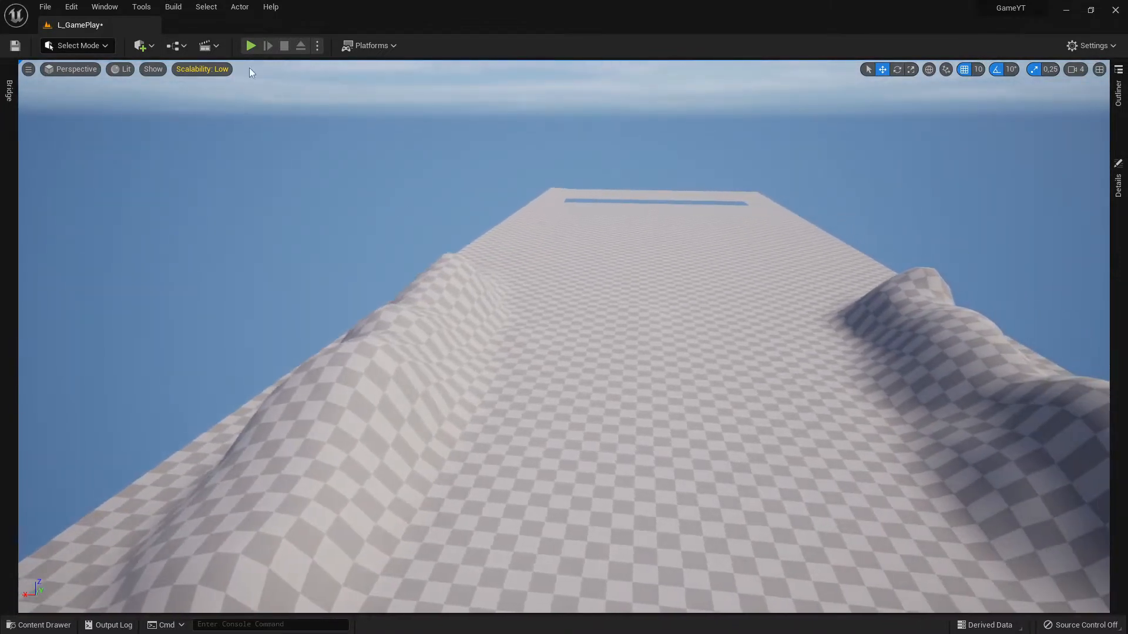
# Enter Landscape mode and activate the Smooth tool for sculpting the terrain.
pyautogui.click(71, 45)
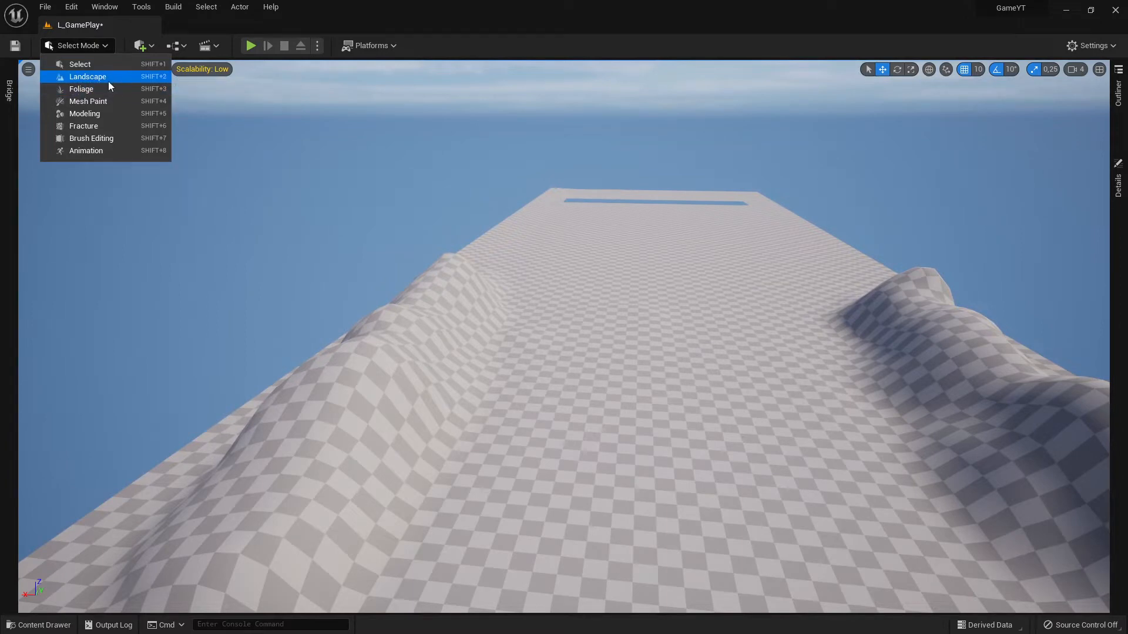
pyautogui.click(95, 76)
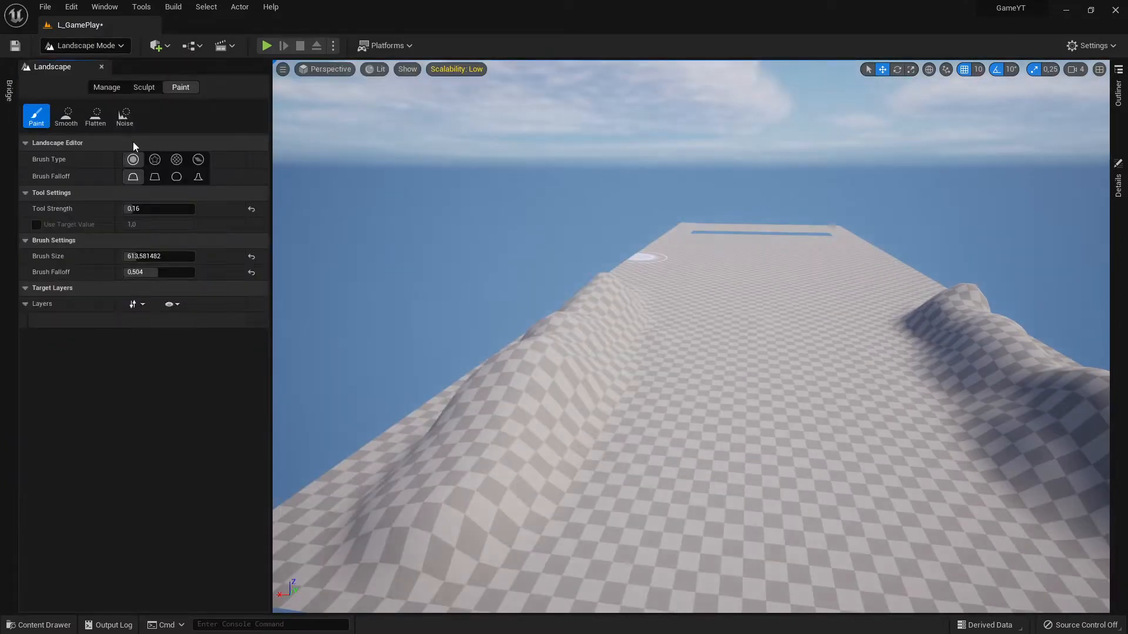
pyautogui.moveTo(605, 279)
pyautogui.mouseDown(button='right')
pyautogui.moveTo(582, 302)
pyautogui.moveTo(606, 296)
pyautogui.mouseUp(button='right')
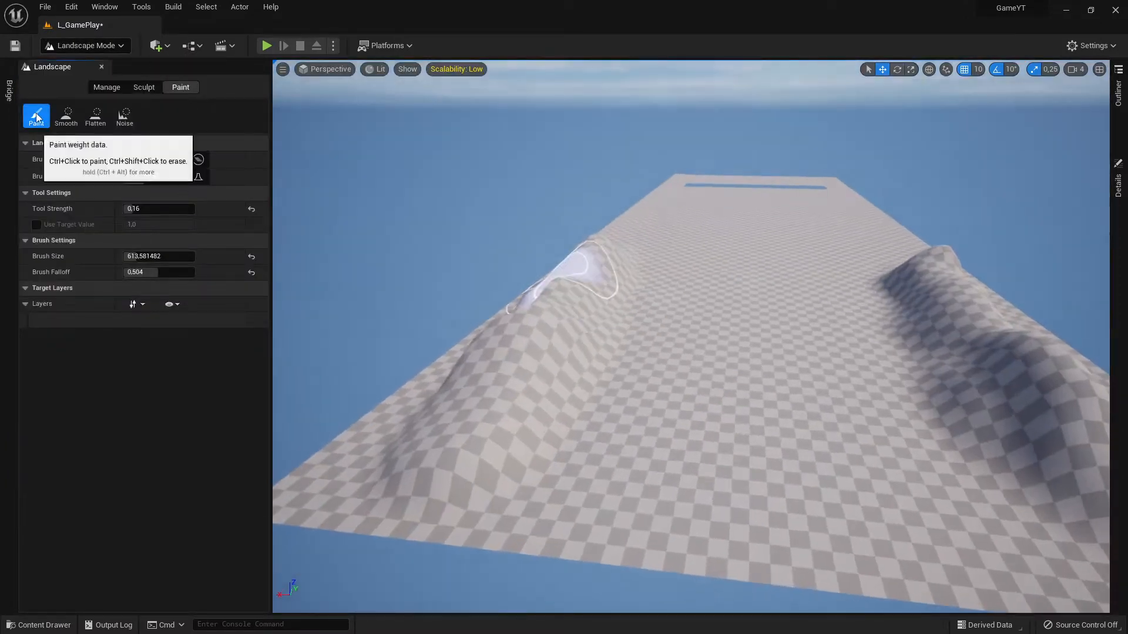
pyautogui.click(106, 87)
pyautogui.click(143, 87)
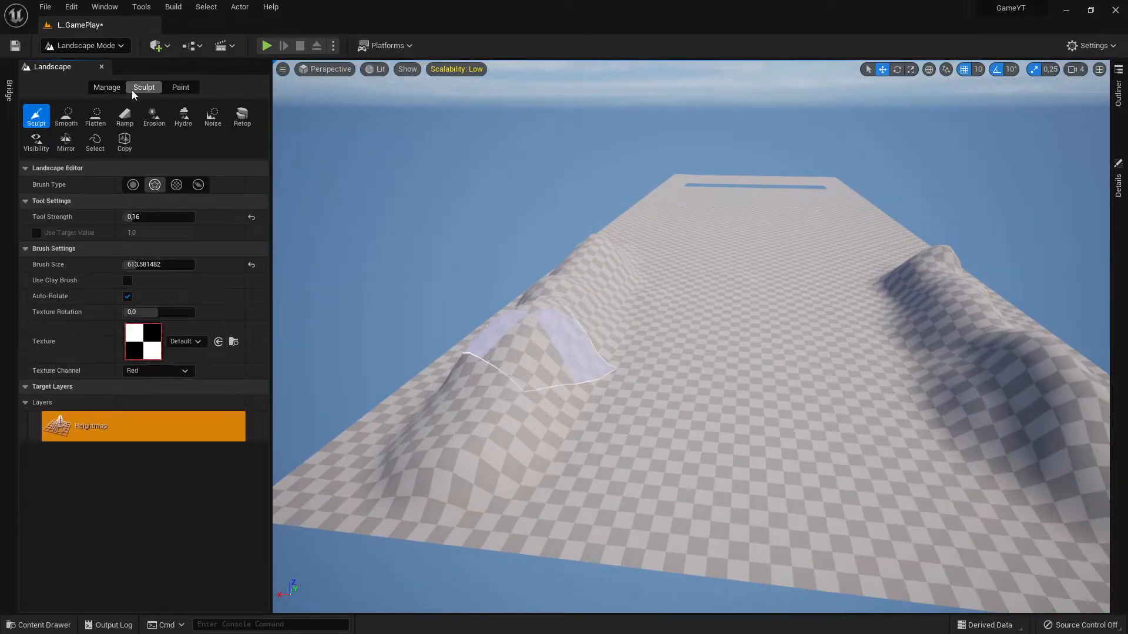
pyautogui.click(70, 126)
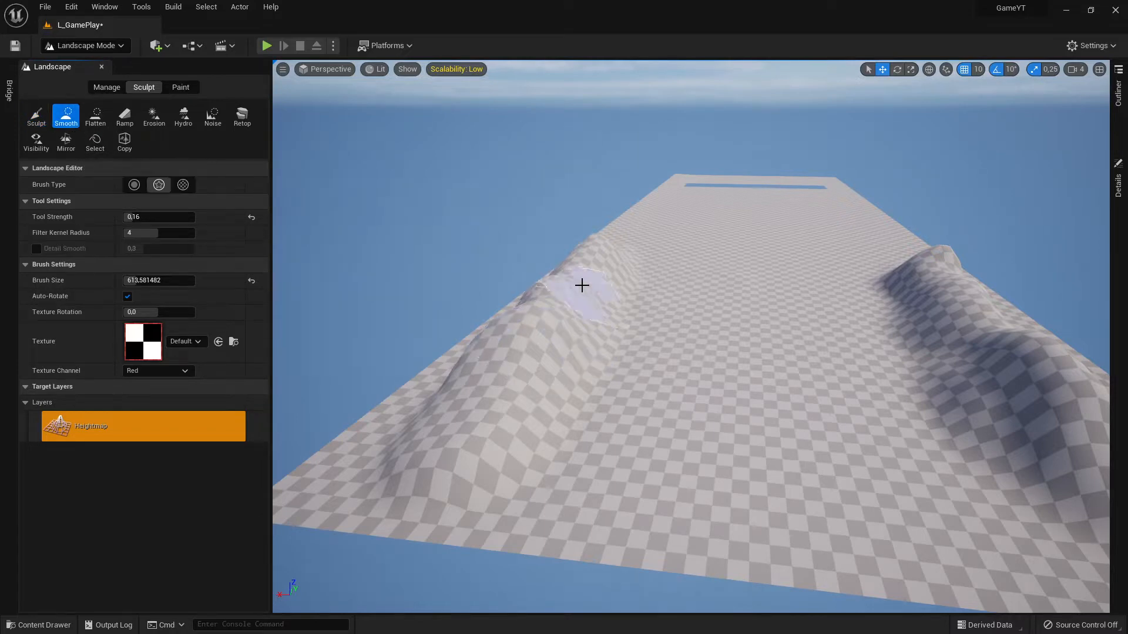
# Smooth the peak of the ridge's nearest hill using a circular brush with a size of about 366,56.
pyautogui.moveTo(582, 285); pyautogui.dragTo(458, 224, button='right')
pyautogui.press('w')
pyautogui.press('s')
pyautogui.moveTo(459, 224); pyautogui.dragTo(397, 225)
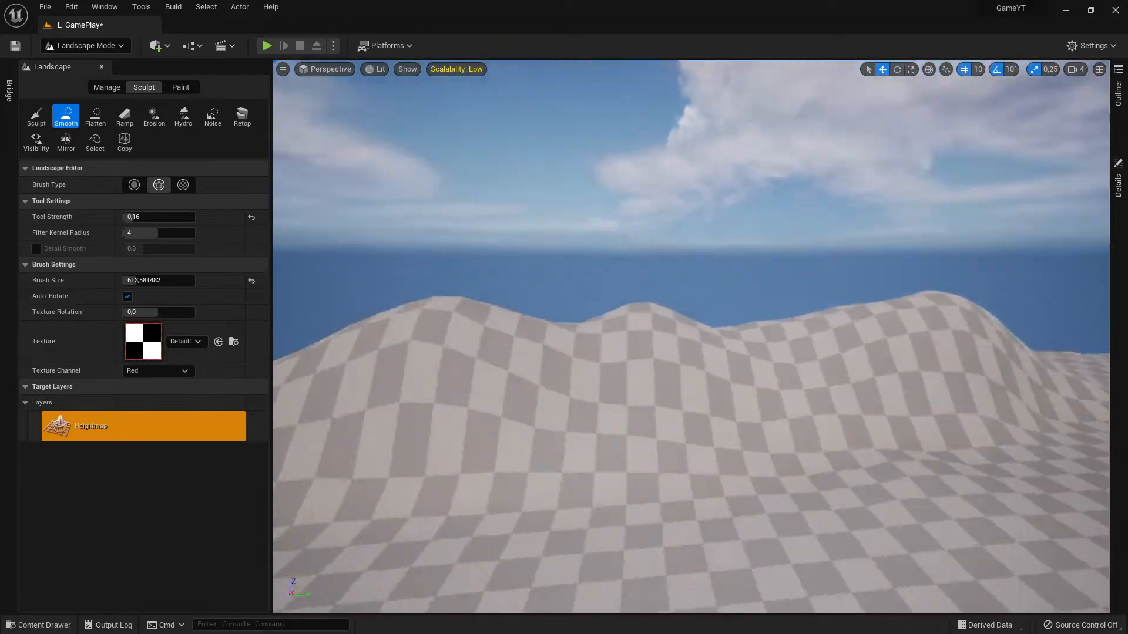
pyautogui.moveTo(397, 226); pyautogui.dragTo(314, 218, button='right')
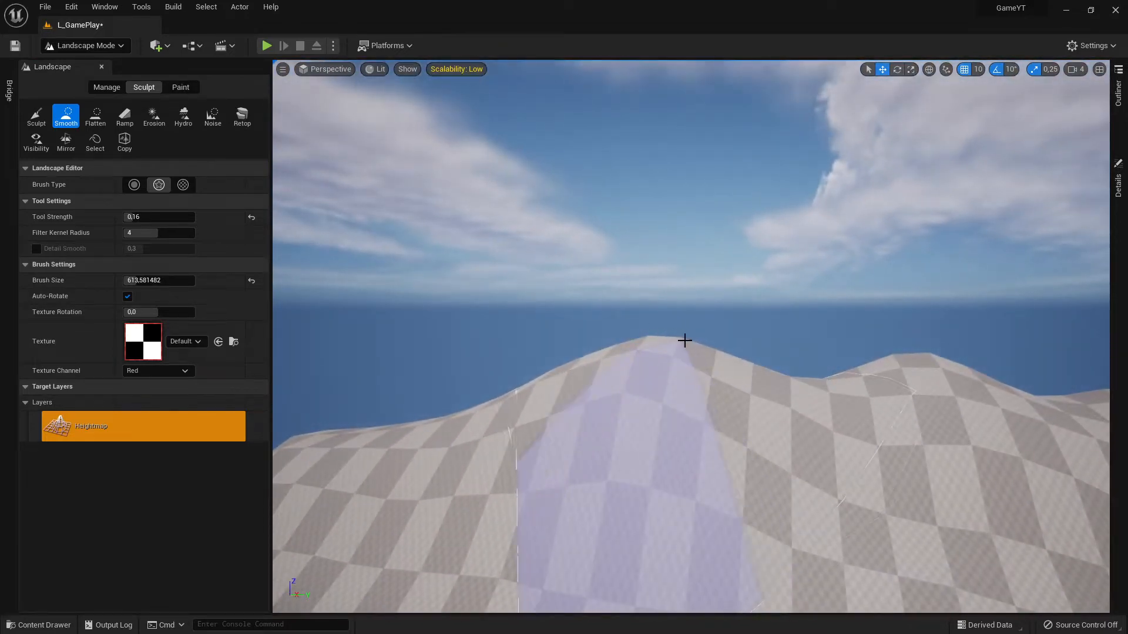
pyautogui.moveTo(685, 340)
pyautogui.mouseDown(button='right')
pyautogui.moveTo(676, 259)
pyautogui.moveTo(731, 408)
pyautogui.mouseUp(button='right')
pyautogui.press('s')
pyautogui.press('s')
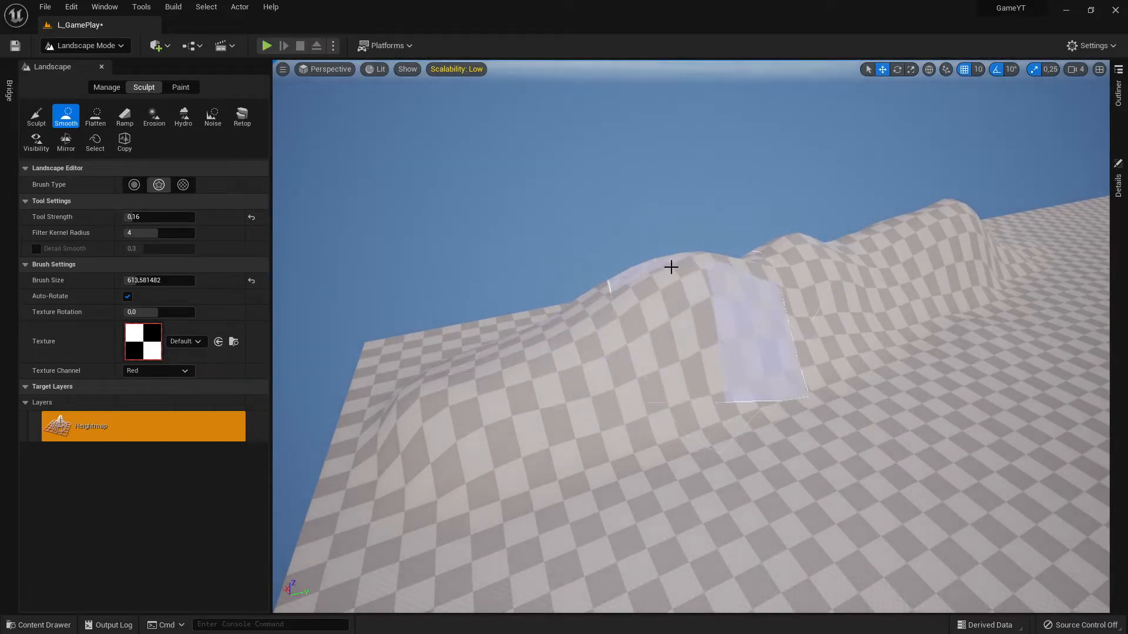
pyautogui.click(130, 185)
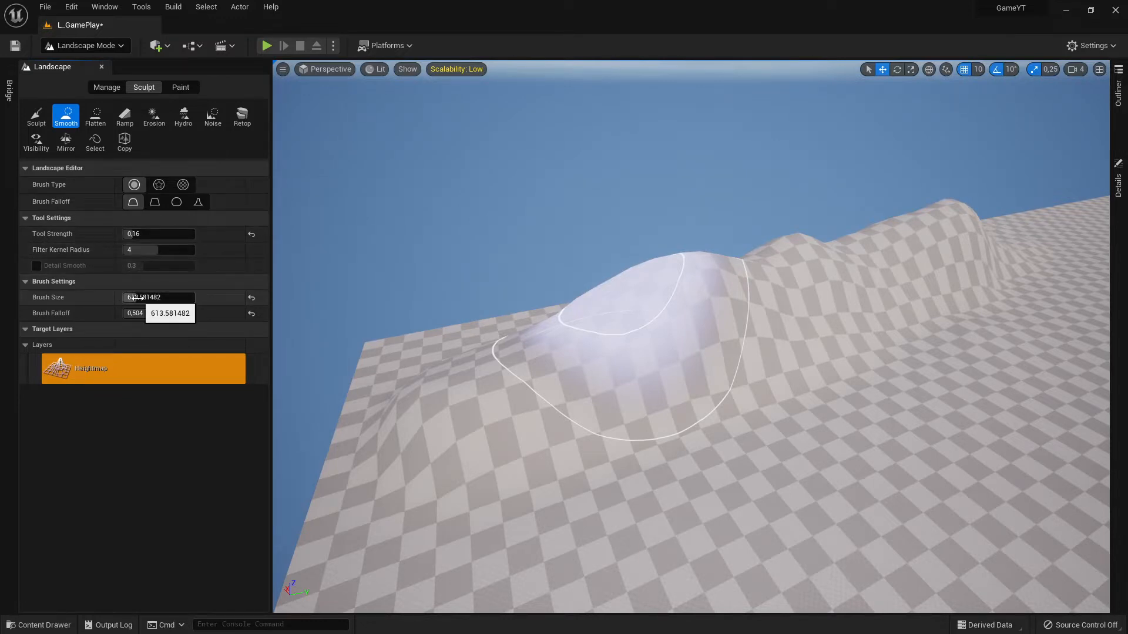
pyautogui.moveTo(134, 298); pyautogui.dragTo(117, 298)
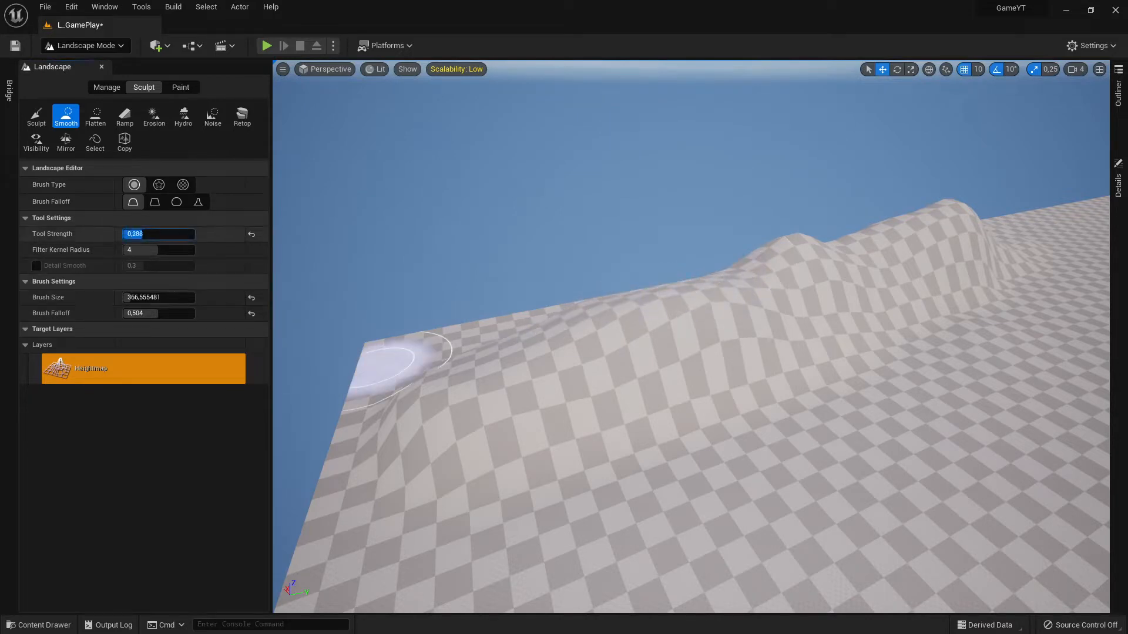
# Soften the remaining peaks along the same ridge with the Smooth tool at a strength of 0,112.
pyautogui.moveTo(587, 329); pyautogui.dragTo(635, 291, button='right')
pyautogui.press('w')
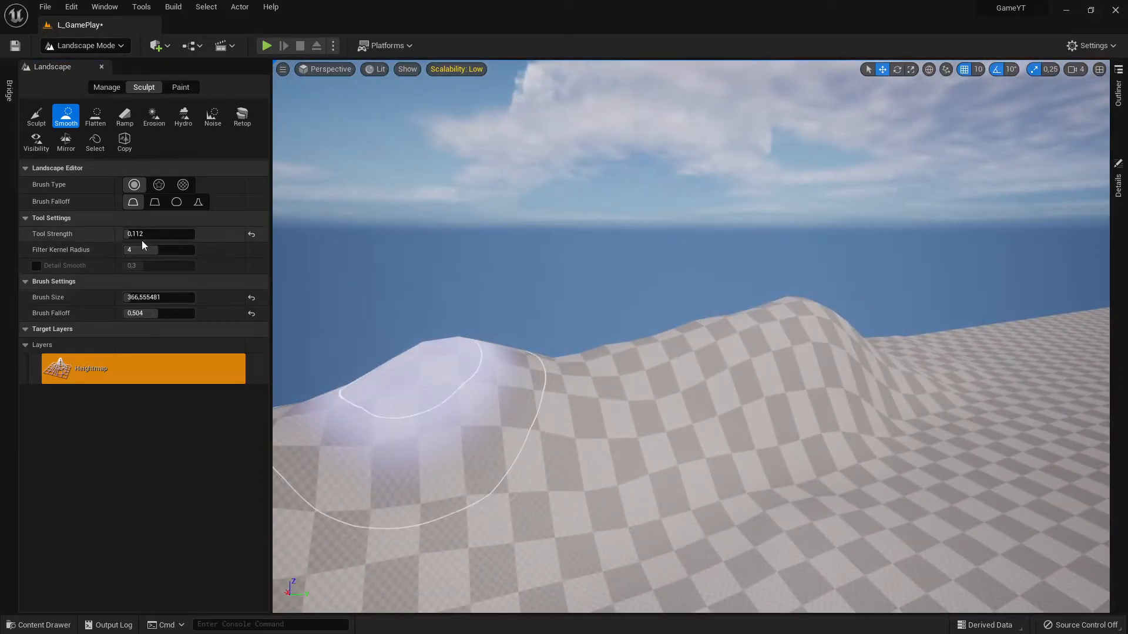
pyautogui.moveTo(486, 347)
pyautogui.mouseDown()
pyautogui.moveTo(408, 350)
pyautogui.moveTo(493, 363)
pyautogui.mouseUp()
pyautogui.moveTo(825, 313); pyautogui.dragTo(731, 340)
# Smooth the crest and slopes of the ridge on the opposite side of the landscape at a tool strength of 0,048.
pyautogui.moveTo(626, 418)
pyautogui.mouseDown(button='right')
pyautogui.moveTo(382, 409)
pyautogui.moveTo(254, 431)
pyautogui.mouseUp(button='right')
pyautogui.moveTo(566, 456)
pyautogui.mouseDown(button='right')
pyautogui.moveTo(564, 329)
pyautogui.moveTo(558, 456)
pyautogui.mouseUp(button='right')
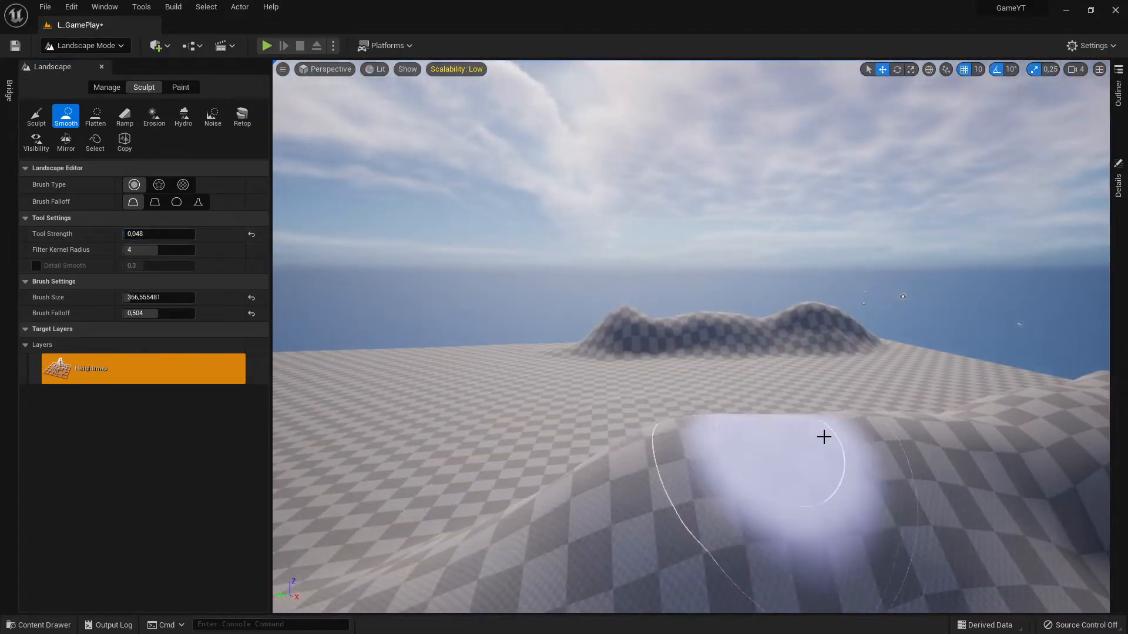
pyautogui.moveTo(814, 407)
pyautogui.mouseDown(button='right')
pyautogui.moveTo(922, 441)
pyautogui.moveTo(814, 409)
pyautogui.mouseUp(button='right')
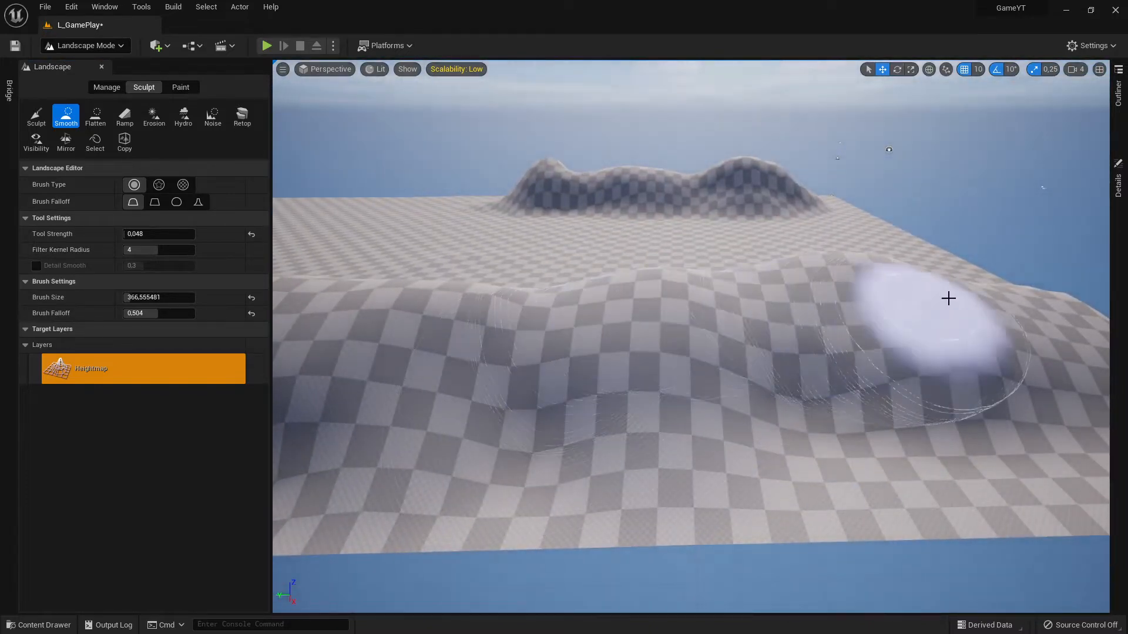
pyautogui.moveTo(962, 373)
pyautogui.mouseDown(button='right')
pyautogui.moveTo(917, 329)
pyautogui.moveTo(870, 235)
pyautogui.moveTo(1063, 433)
pyautogui.moveTo(1030, 403)
pyautogui.mouseUp(button='right')
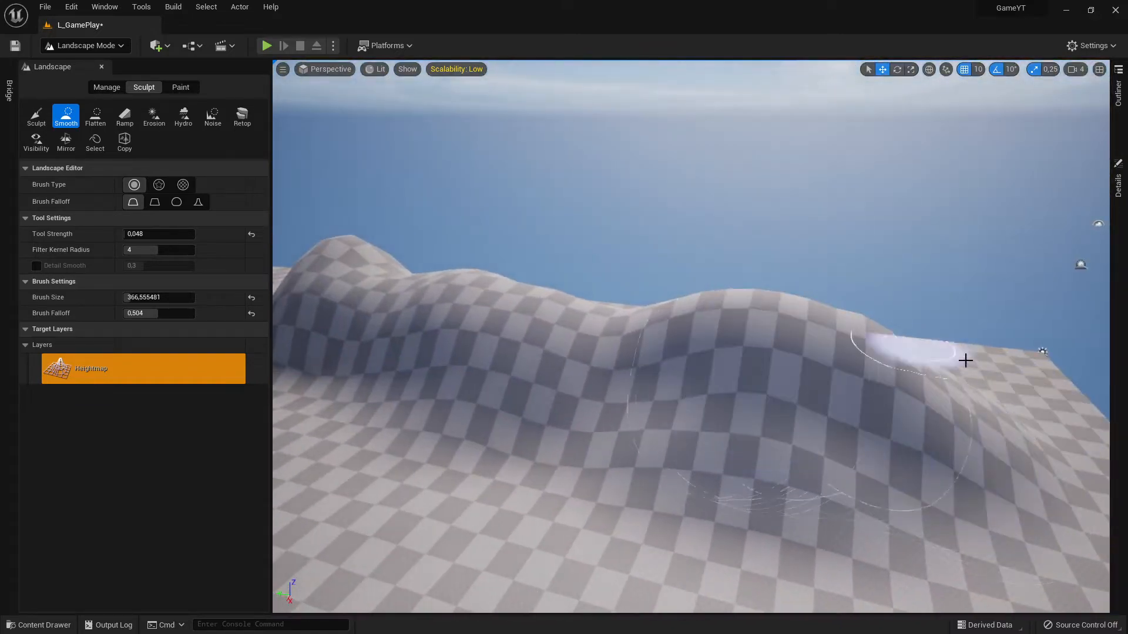
pyautogui.moveTo(664, 353)
pyautogui.mouseDown(button='right')
pyautogui.moveTo(644, 329)
pyautogui.moveTo(526, 330)
pyautogui.mouseUp(button='right')
pyautogui.moveTo(693, 323)
pyautogui.mouseDown(button='right')
pyautogui.moveTo(476, 272)
pyautogui.moveTo(593, 317)
pyautogui.moveTo(508, 335)
pyautogui.mouseUp(button='right')
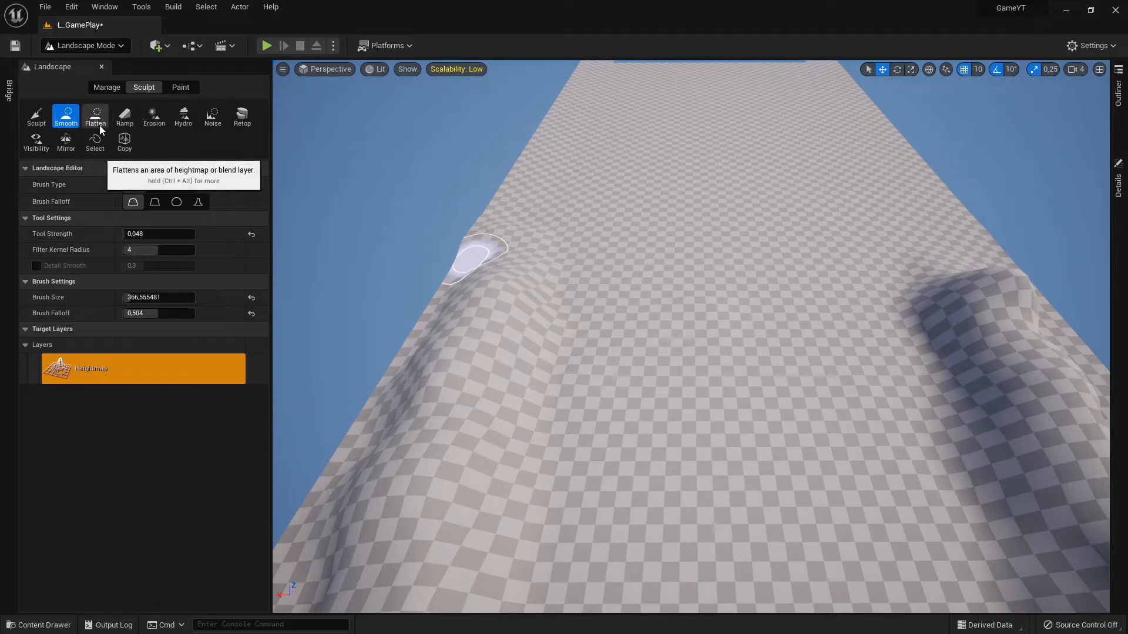
# Activate the Sculpt tool with the alpha brush and set the viewport camera speed to 5.
pyautogui.click(34, 121)
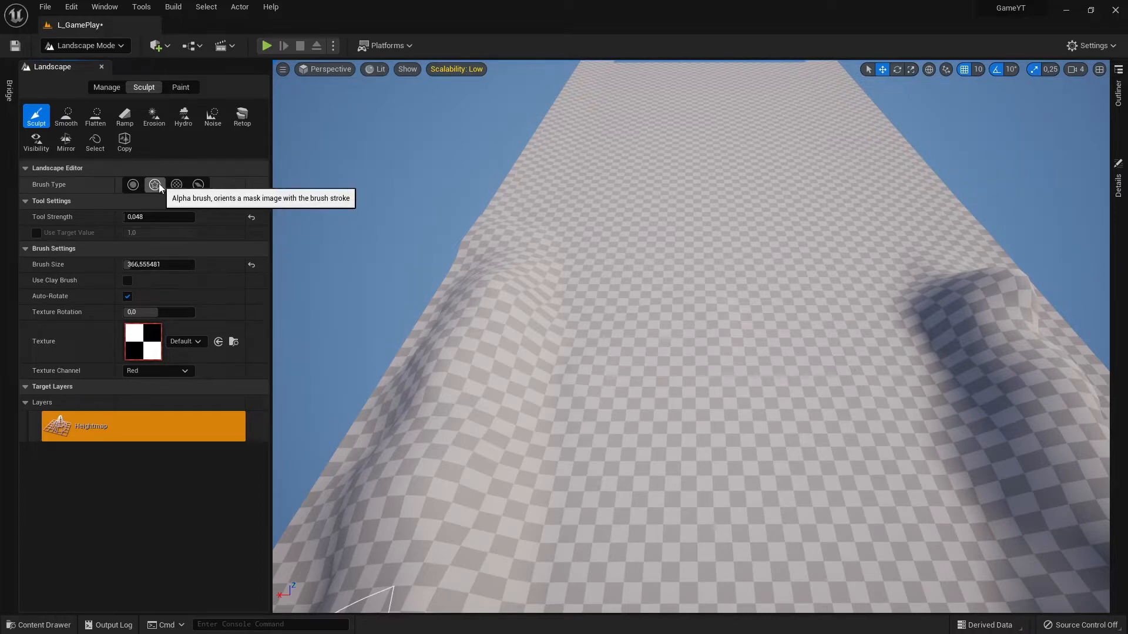
pyautogui.moveTo(705, 477); pyautogui.dragTo(688, 465, button='right')
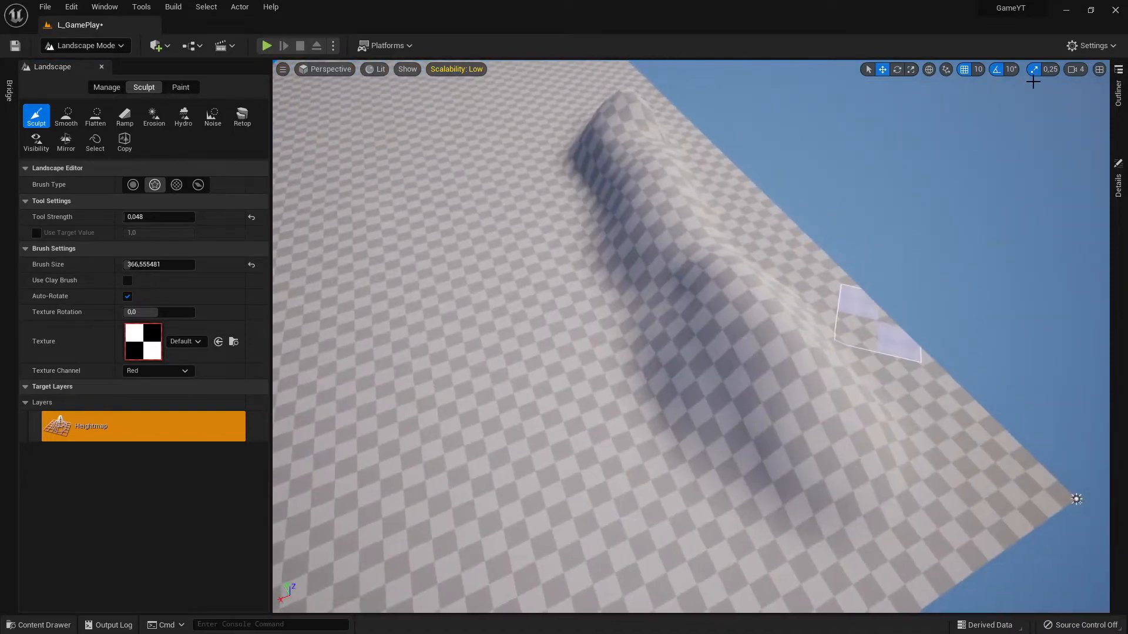
pyautogui.click(1077, 70)
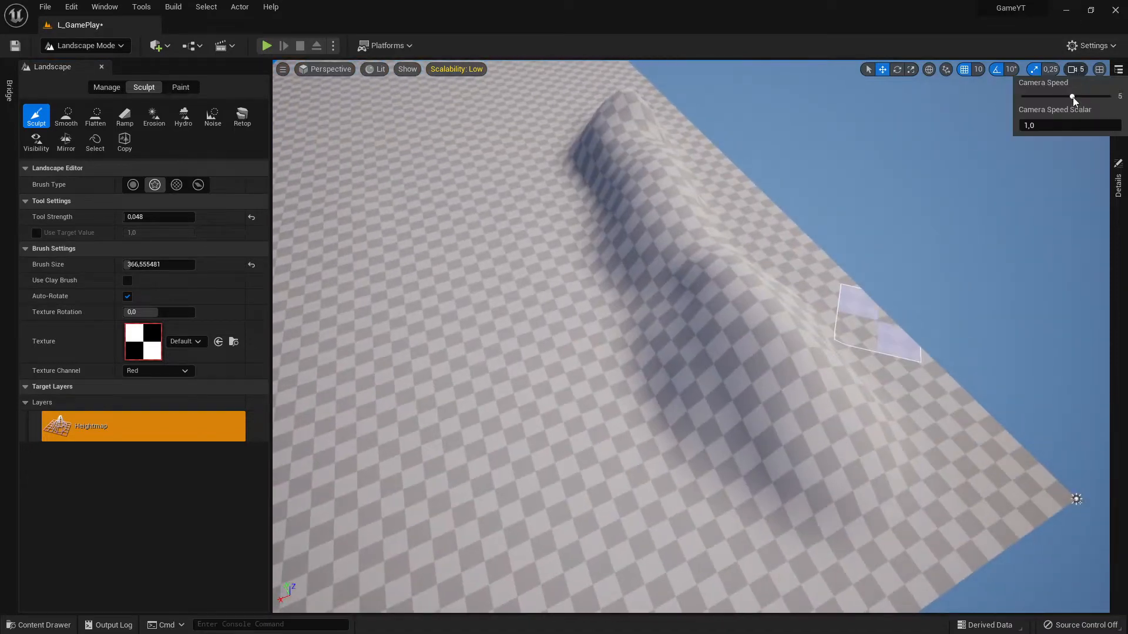
pyautogui.moveTo(727, 336)
pyautogui.mouseDown(button='right')
pyautogui.moveTo(593, 329)
pyautogui.moveTo(640, 282)
pyautogui.moveTo(653, 346)
pyautogui.moveTo(589, 352)
pyautogui.mouseUp(button='right')
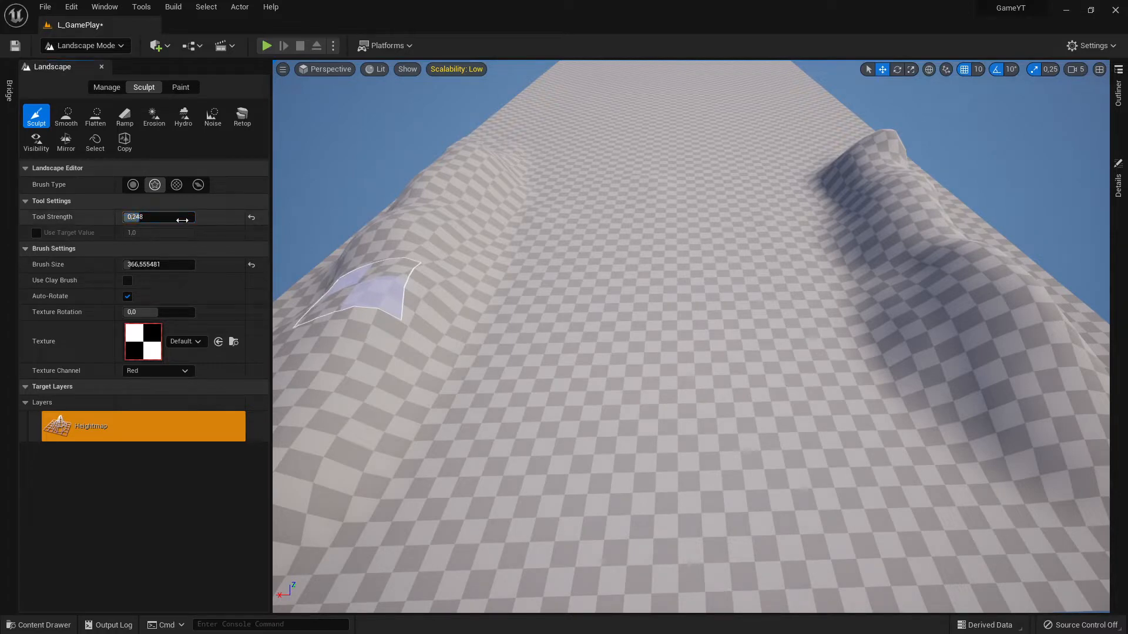
# Sculpt uneven bumps across the flat ground between the ridges, increasing the brush size to about 588,15 and the tool strength to 0,304.
pyautogui.moveTo(637, 393)
pyautogui.mouseDown()
pyautogui.moveTo(710, 439)
pyautogui.moveTo(609, 370)
pyautogui.moveTo(787, 439)
pyautogui.moveTo(652, 345)
pyautogui.moveTo(729, 310)
pyautogui.mouseUp()
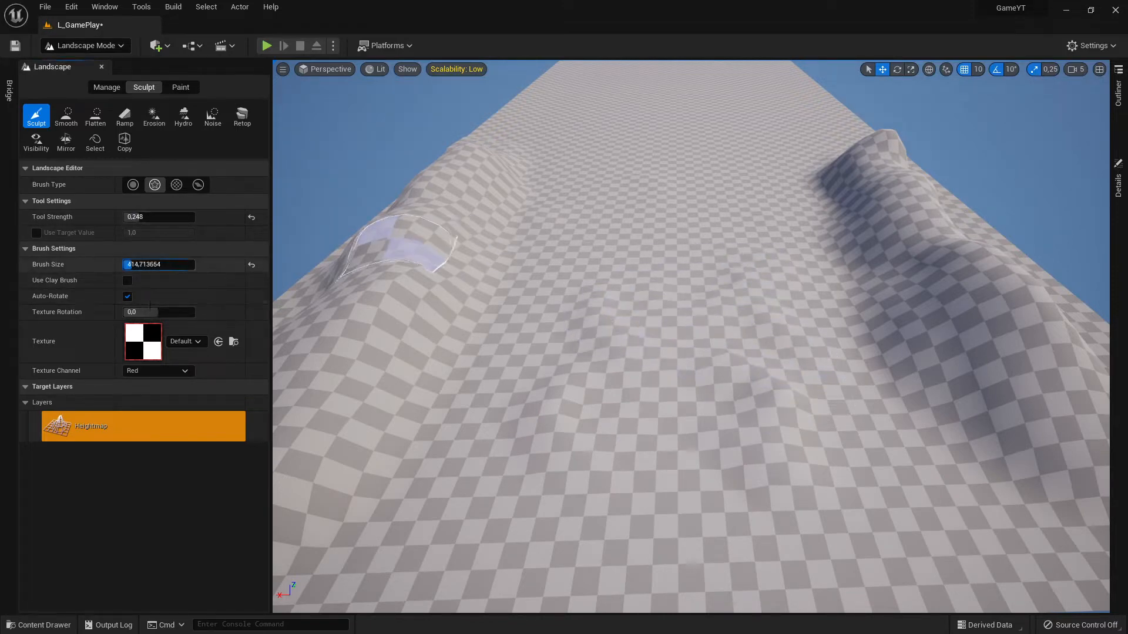
pyautogui.moveTo(136, 265); pyautogui.dragTo(154, 264)
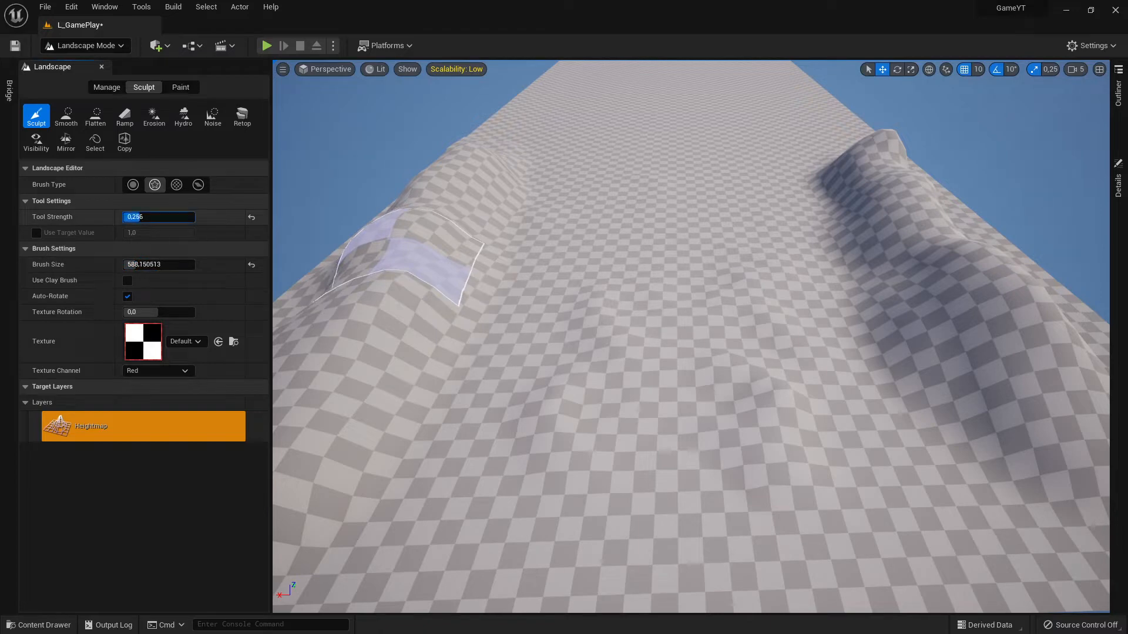
pyautogui.moveTo(482, 357)
pyautogui.mouseDown()
pyautogui.moveTo(667, 461)
pyautogui.moveTo(680, 337)
pyautogui.moveTo(636, 267)
pyautogui.moveTo(673, 235)
pyautogui.moveTo(607, 204)
pyautogui.moveTo(790, 216)
pyautogui.moveTo(848, 557)
pyautogui.moveTo(564, 417)
pyautogui.moveTo(846, 358)
pyautogui.moveTo(549, 325)
pyautogui.moveTo(957, 415)
pyautogui.moveTo(709, 386)
pyautogui.mouseUp()
# Preview the game from the bumpy ground between the ridges, run the character over the terrain, and end the preview.
pyautogui.rightClick(679, 466)
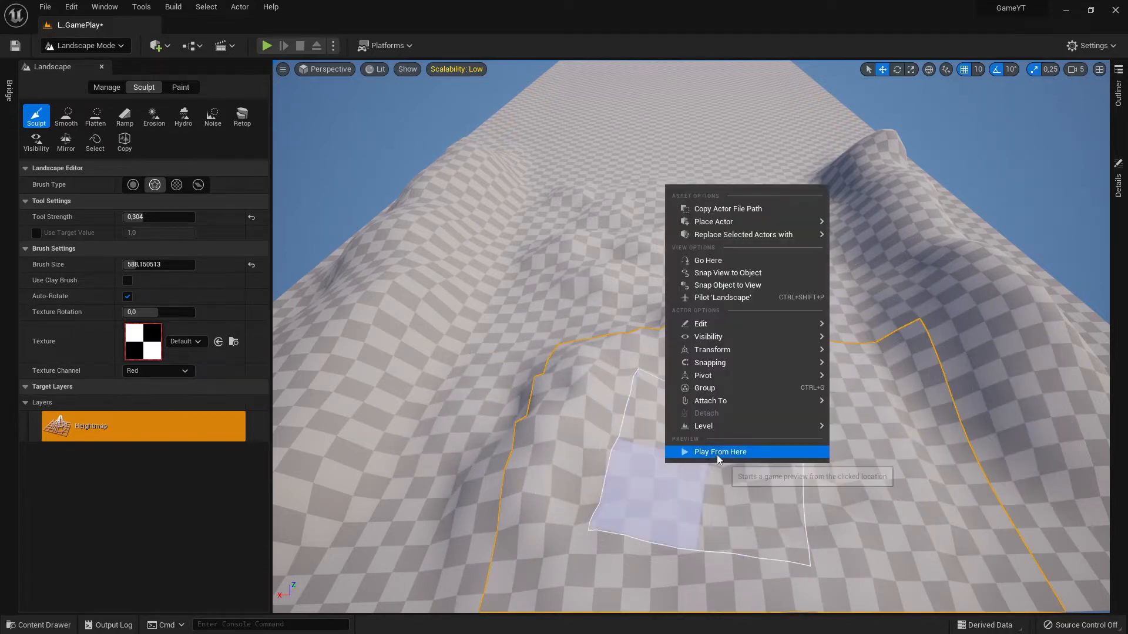
pyautogui.press('w')
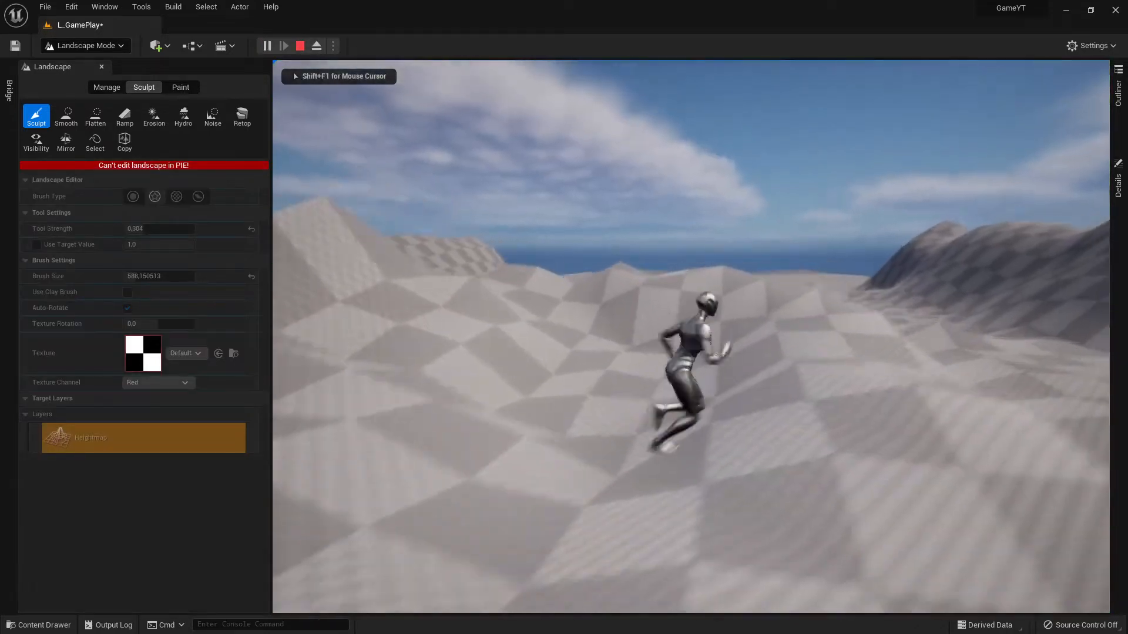
pyautogui.press('w')
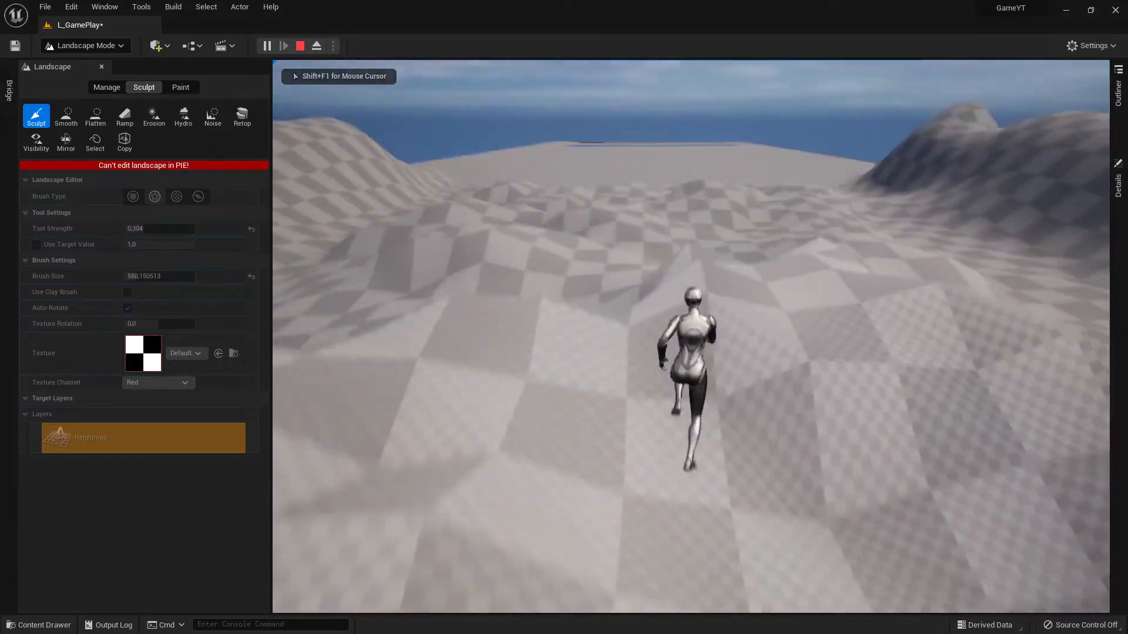
pyautogui.press('w')
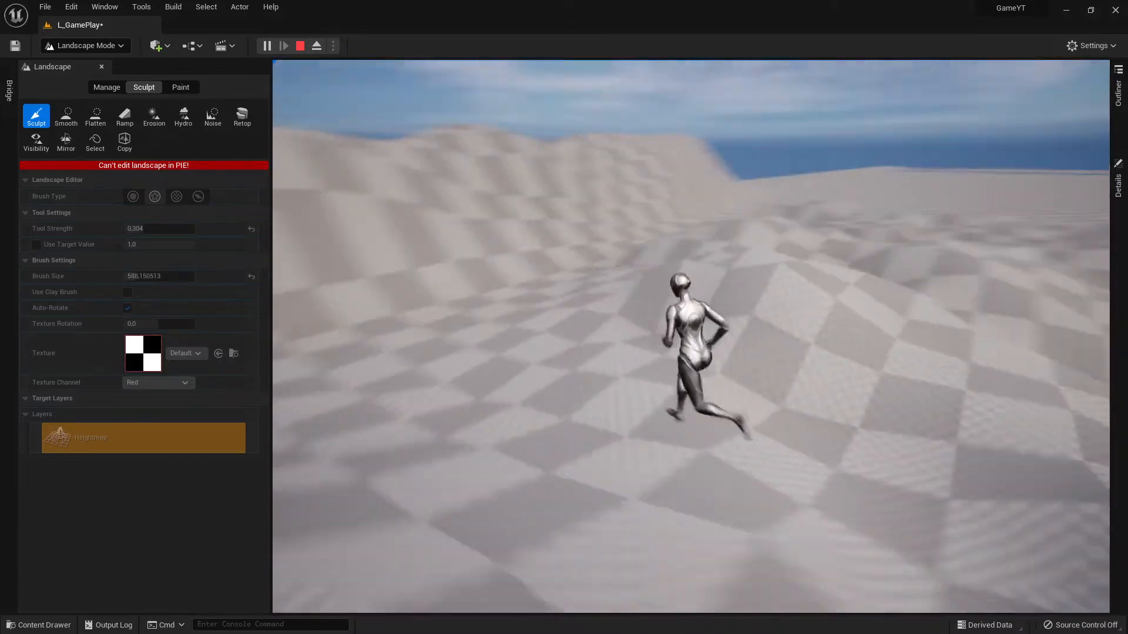
pyautogui.press('w')
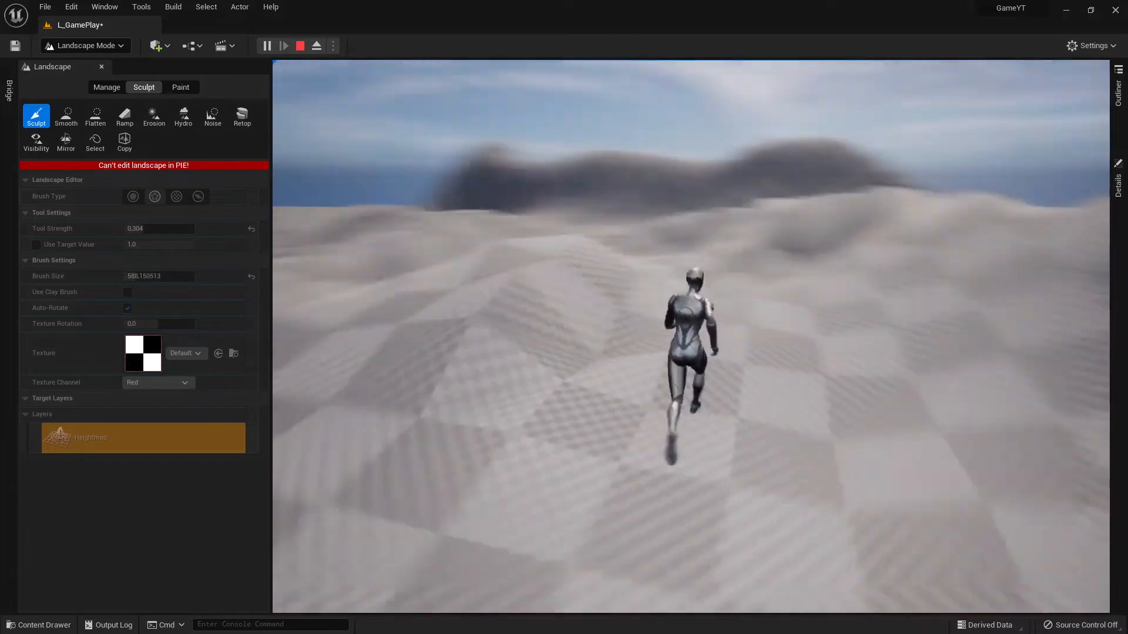
pyautogui.press('w')
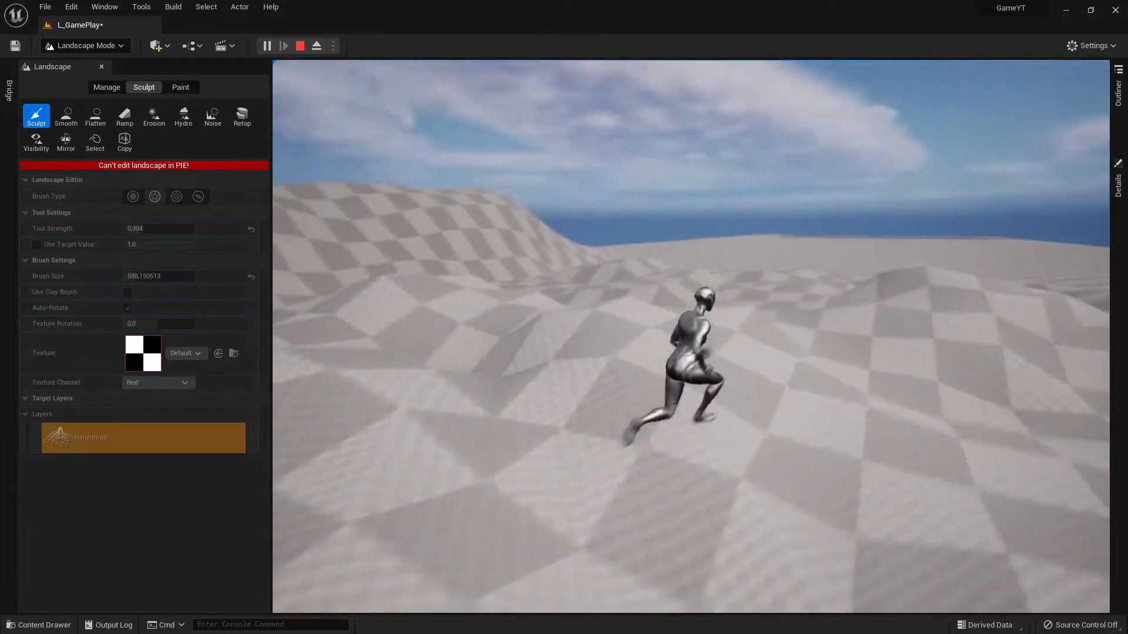
pyautogui.press('w')
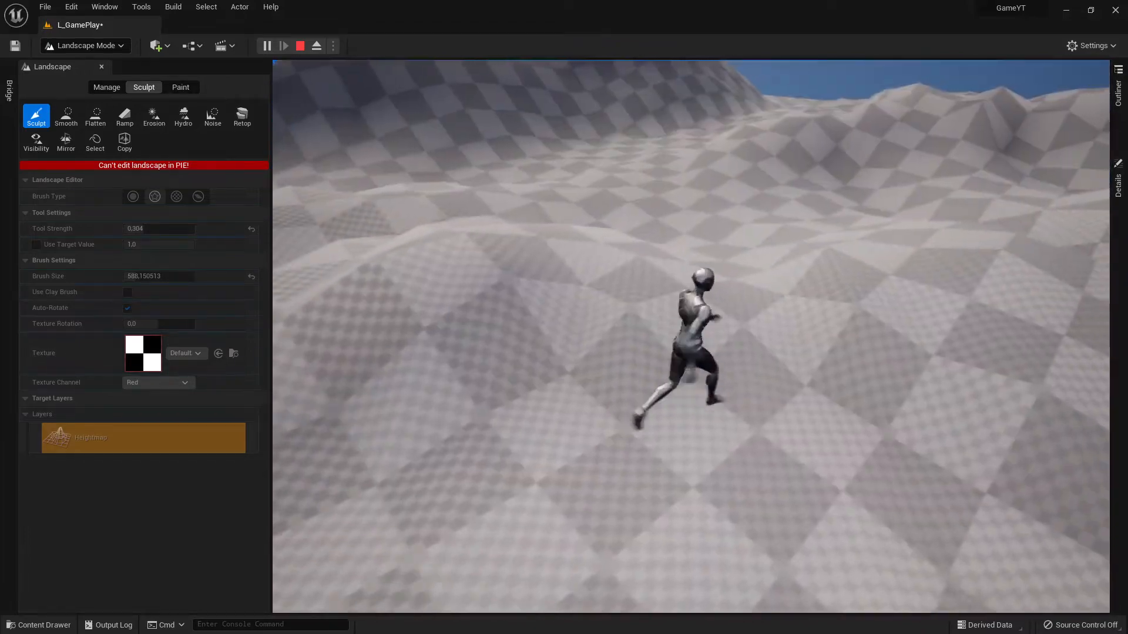
pyautogui.press('w')
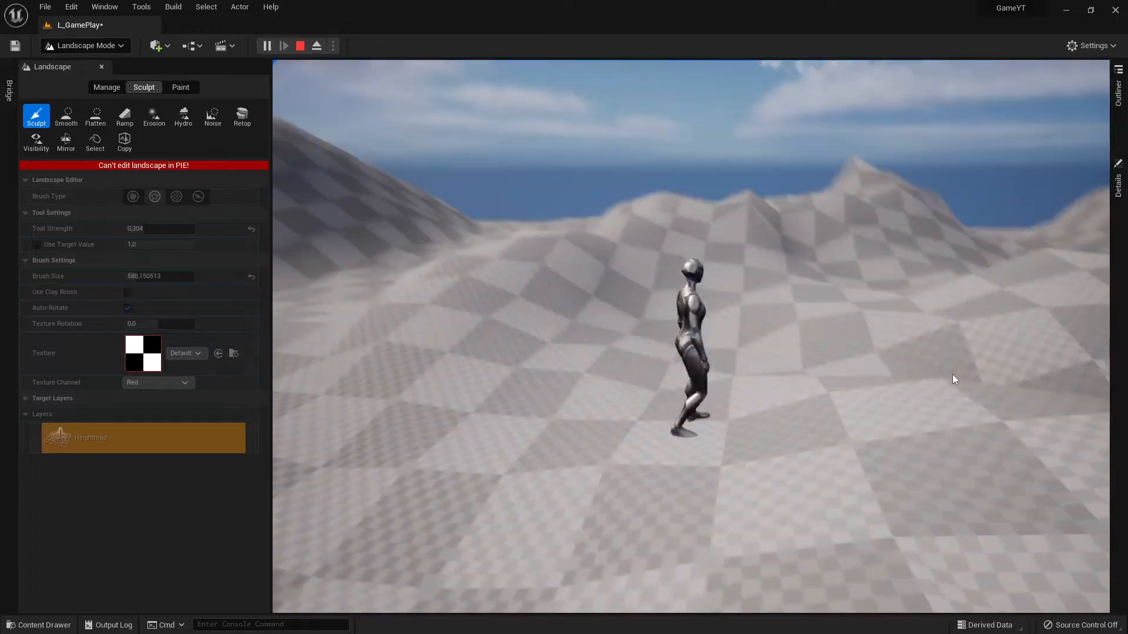
pyautogui.press('Escape')
# Smooth the bumps between the ridges using the Smooth tool with the alpha brush at a strength of 0,104.
pyautogui.press('w')
pyautogui.moveTo(691, 336); pyautogui.dragTo(987, 400, button='right')
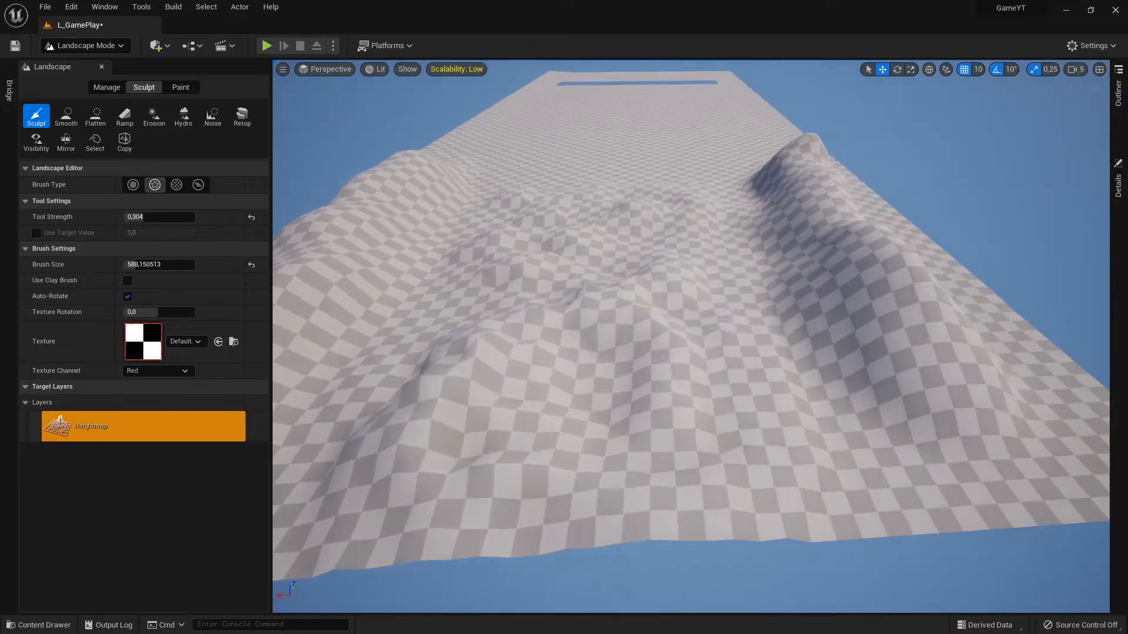
pyautogui.moveTo(608, 348); pyautogui.dragTo(611, 235, button='right')
pyautogui.moveTo(693, 327)
pyautogui.mouseDown(button='right')
pyautogui.moveTo(617, 382)
pyautogui.moveTo(599, 376)
pyautogui.mouseUp(button='right')
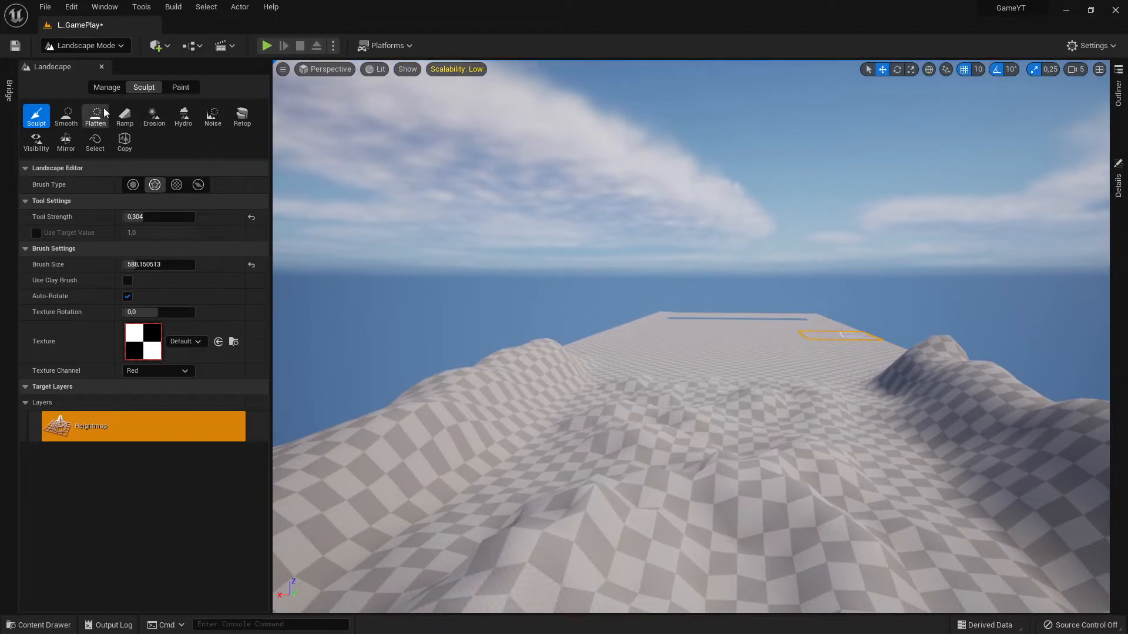
pyautogui.click(68, 117)
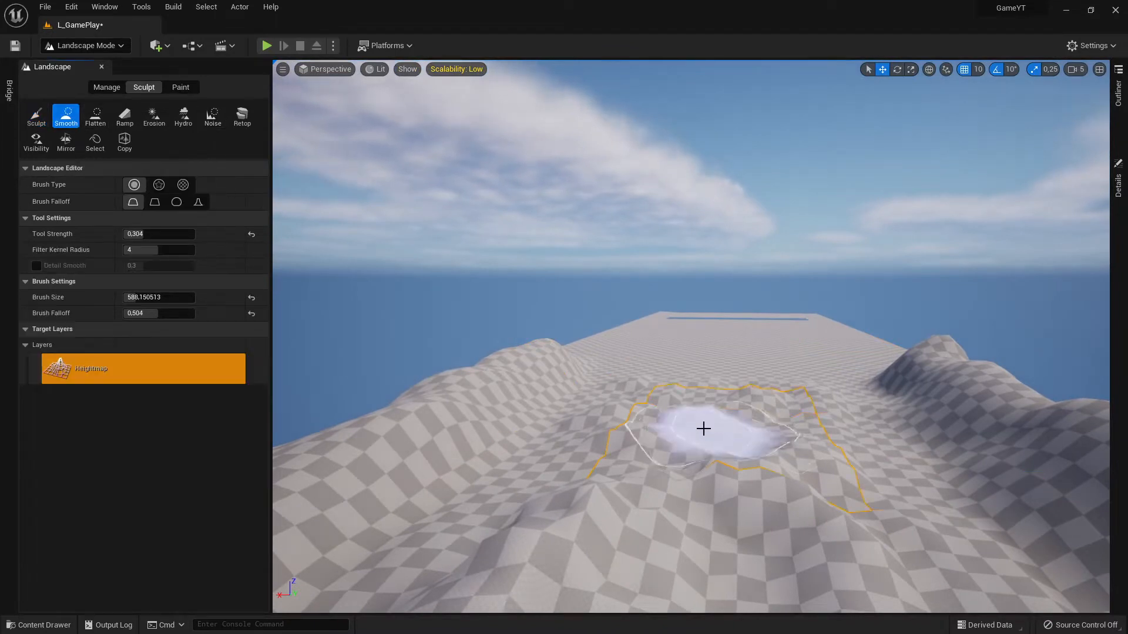
pyautogui.moveTo(135, 234); pyautogui.dragTo(127, 234)
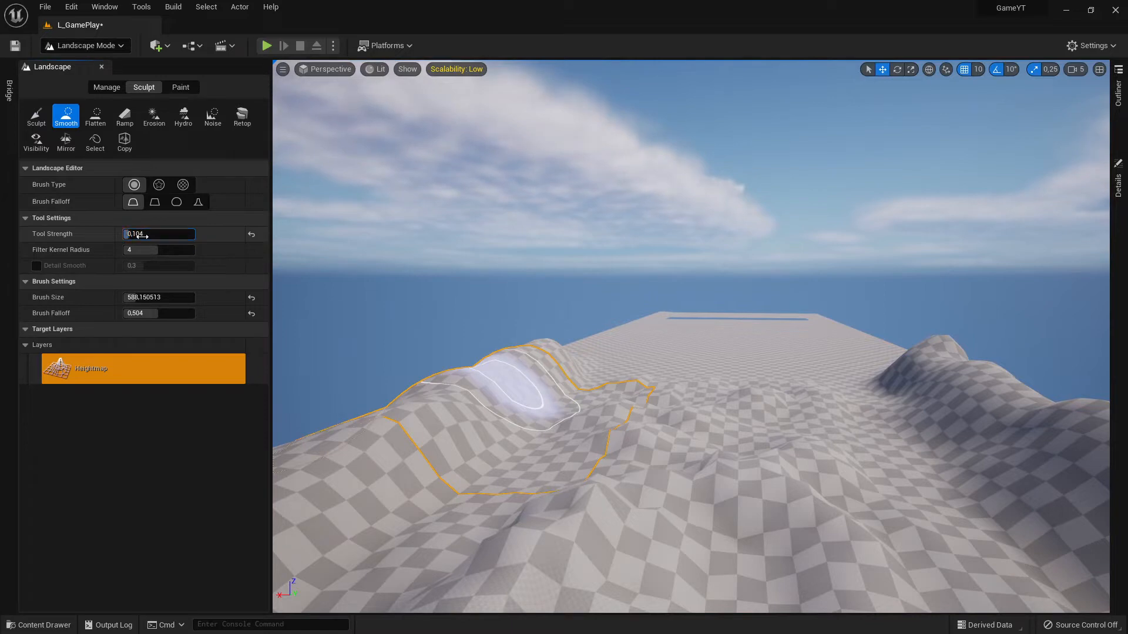
pyautogui.click(160, 187)
pyautogui.moveTo(670, 332)
pyautogui.mouseDown(button='right')
pyautogui.moveTo(664, 282)
pyautogui.moveTo(669, 332)
pyautogui.mouseUp(button='right')
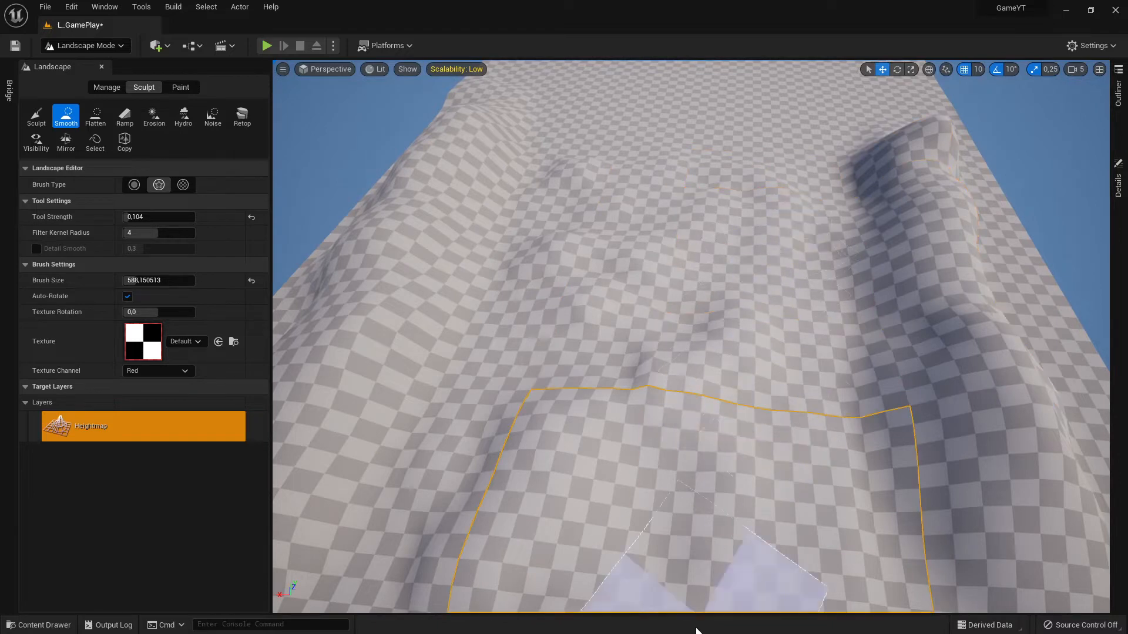
pyautogui.moveTo(694, 491); pyautogui.dragTo(694, 556, button='right')
pyautogui.press('s')
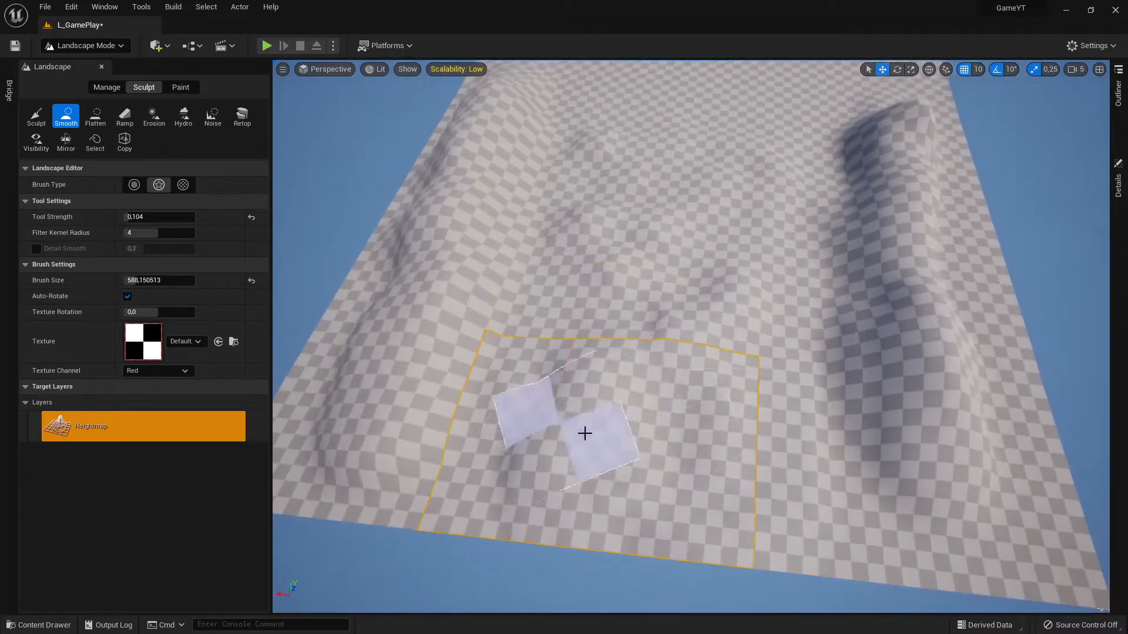
# Preview the game from the smoothed ground between the ridges, run the character over the bumps, and end the preview.
pyautogui.rightClick(651, 410)
pyautogui.click(709, 398)
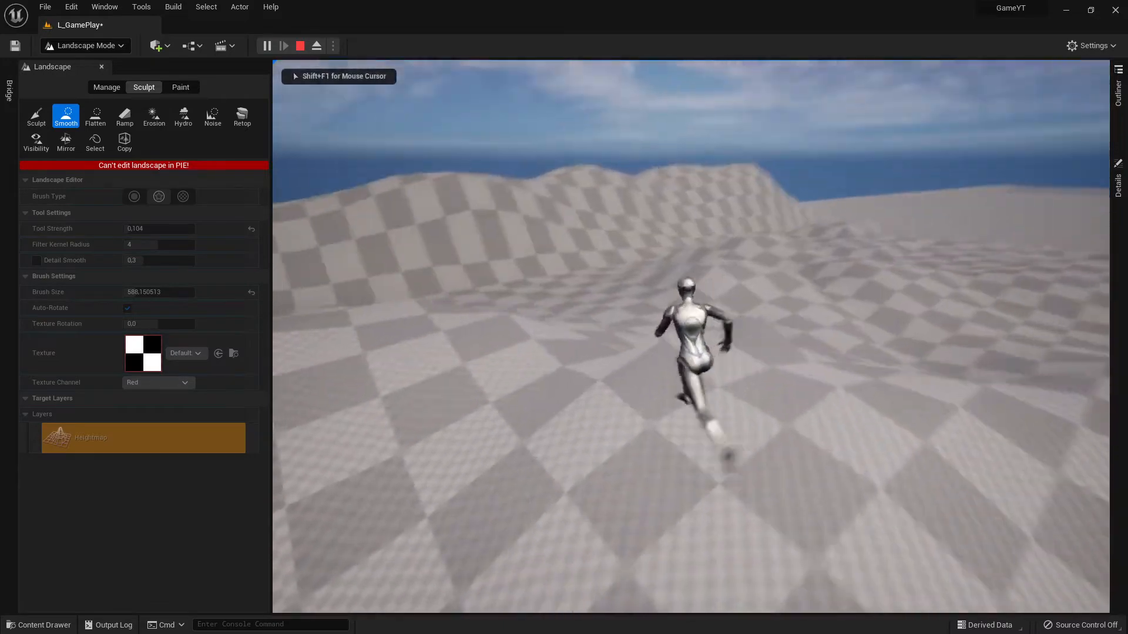
pyautogui.press('s')
pyautogui.press('Escape')
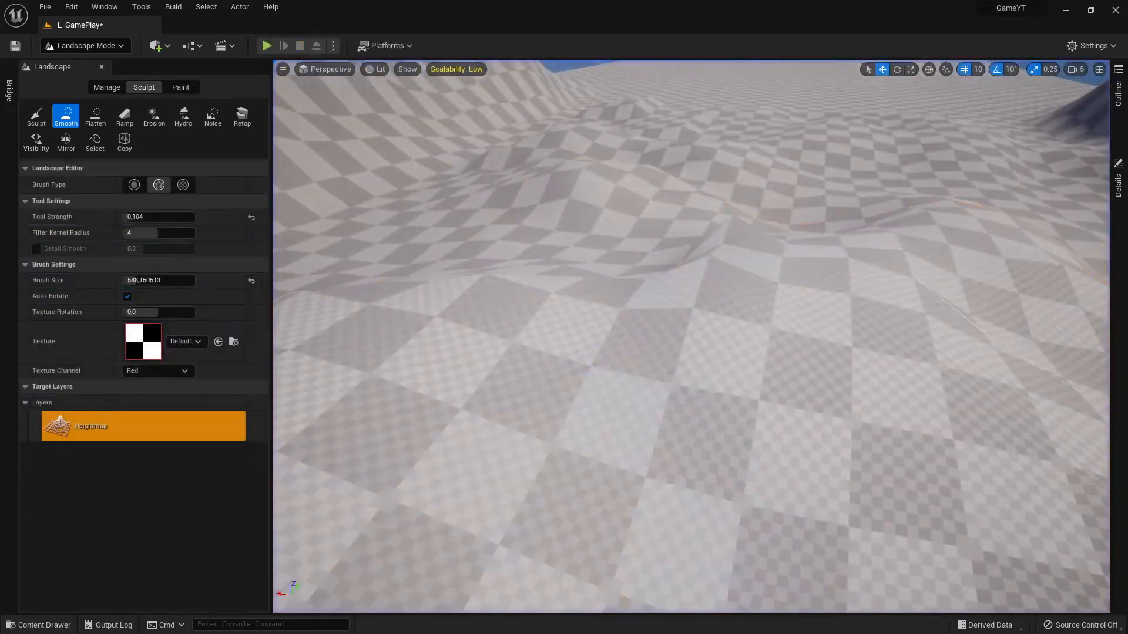
# Smooth out the remaining bumps between the ridges using the Smooth tool with the circle brush at strength 0,104.
pyautogui.press('s')
pyautogui.moveTo(692, 337); pyautogui.dragTo(692, 365, button='right')
pyautogui.press('w')
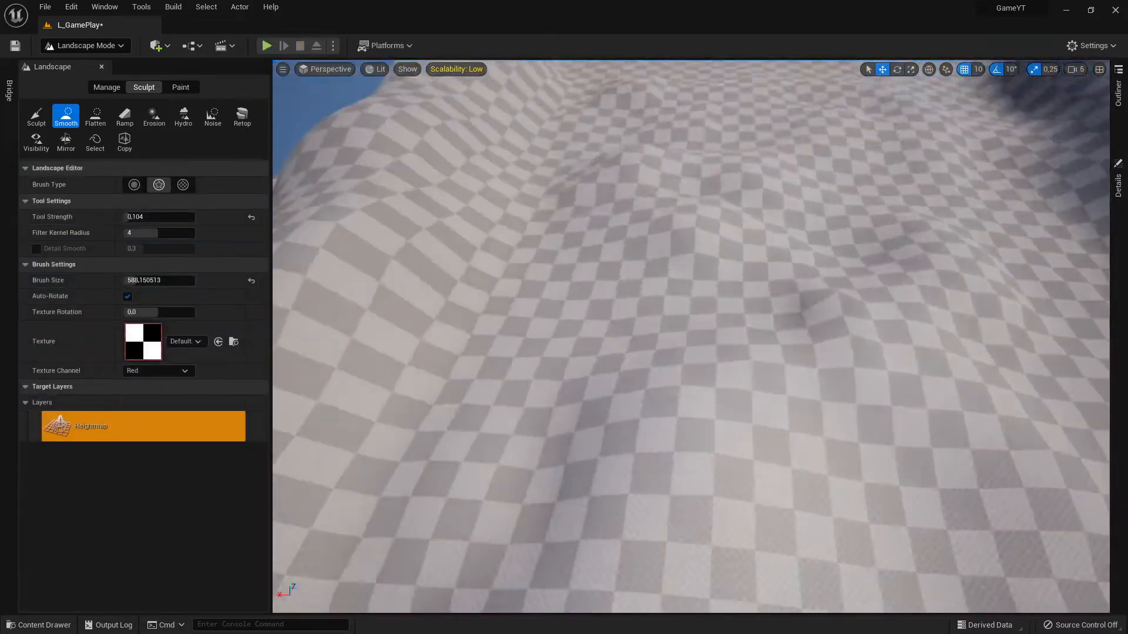
pyautogui.press('s')
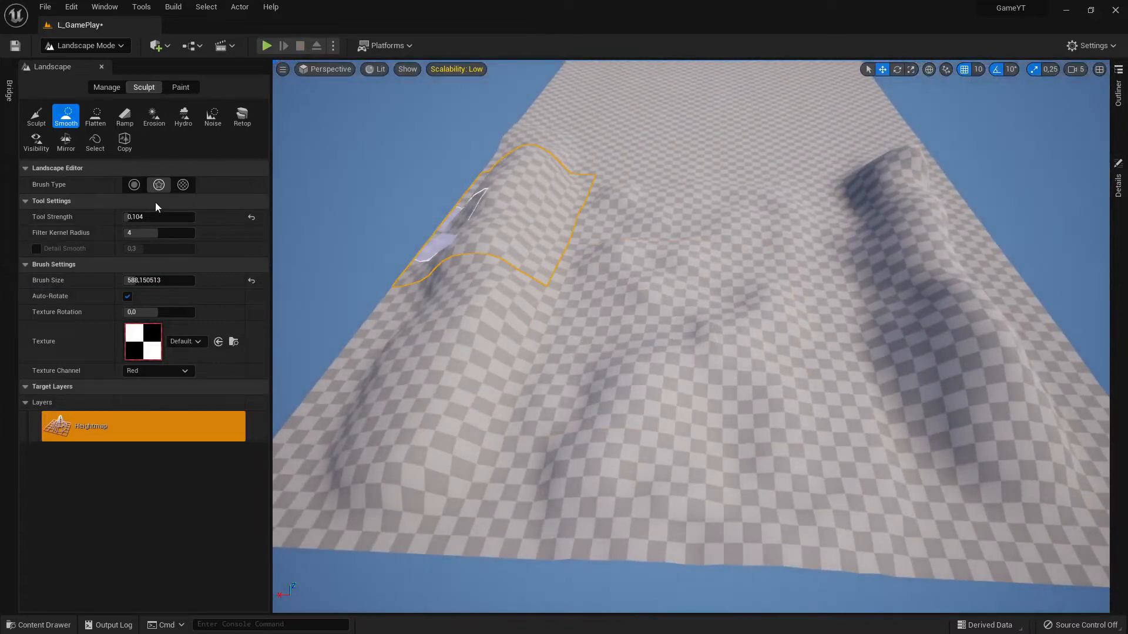
pyautogui.click(138, 185)
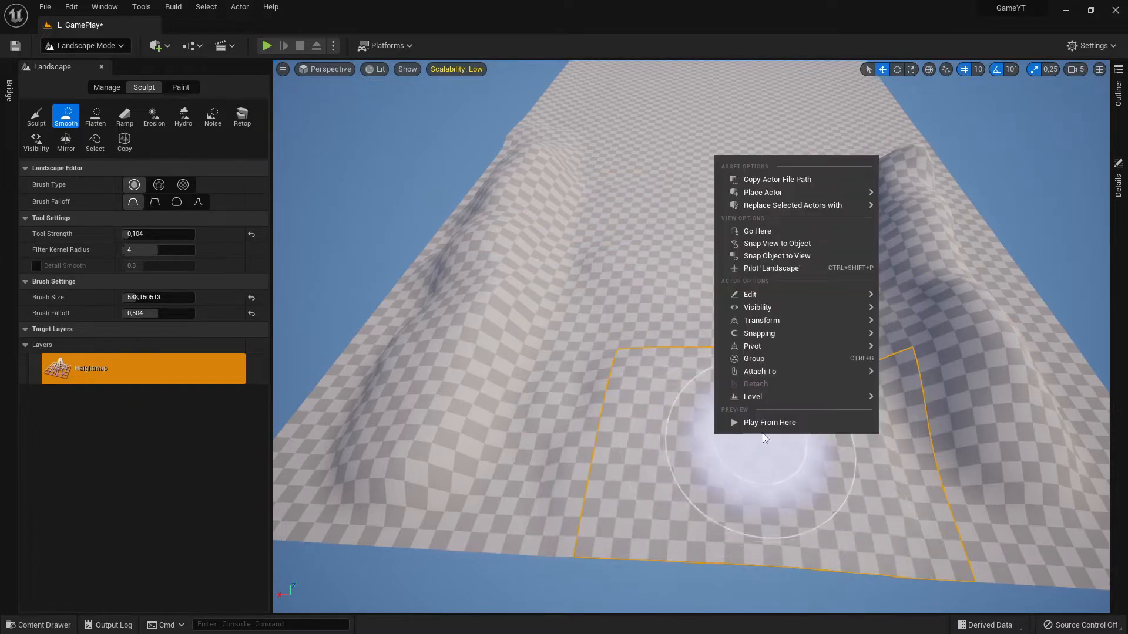
# Preview the game from the evened ground between the ridges, run the character across it, and end the preview.
pyautogui.click(765, 423)
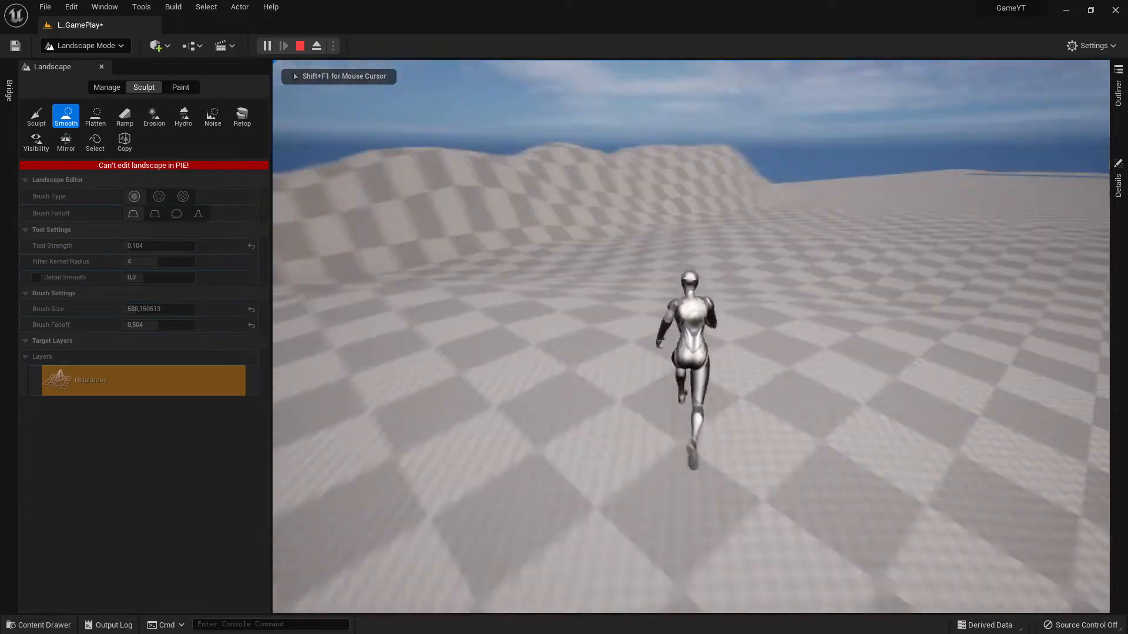
pyautogui.press('a')
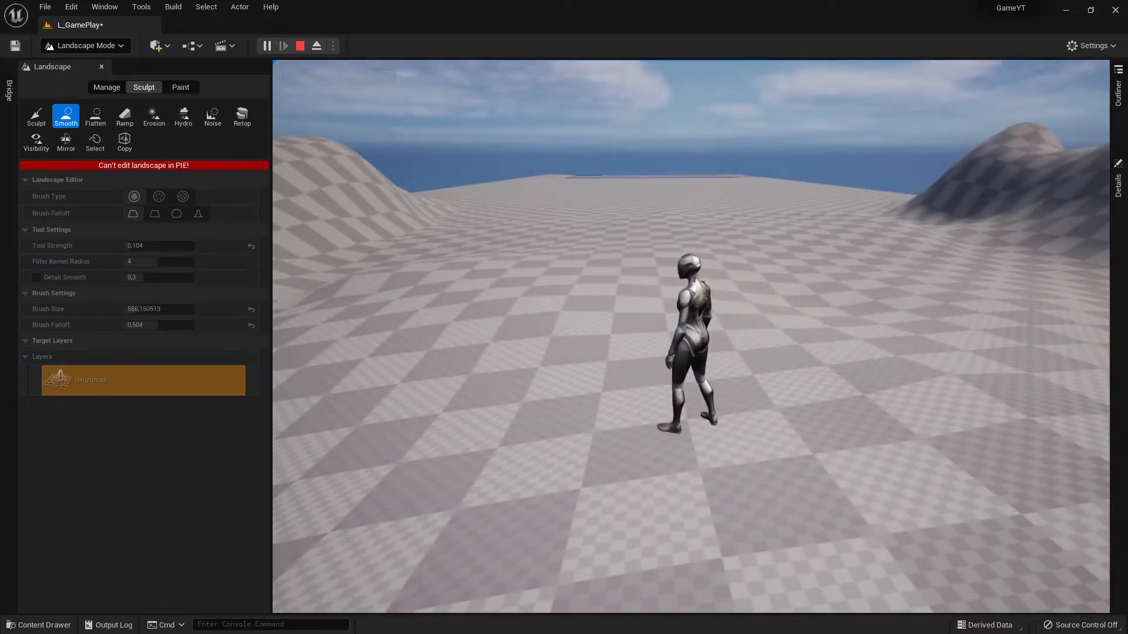
pyautogui.press('Escape')
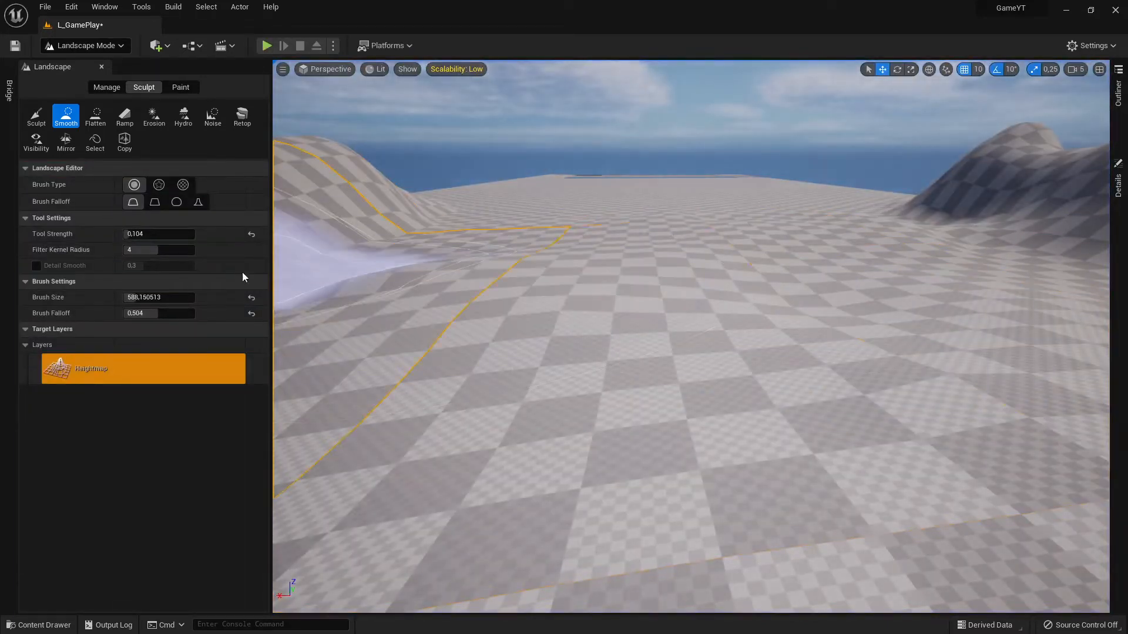
# Level the uneven ground between the ridges using the Flatten tool with the circle brush at strength 0,104.
pyautogui.moveTo(418, 273)
pyautogui.mouseDown(button='right')
pyautogui.moveTo(529, 305)
pyautogui.moveTo(447, 294)
pyautogui.moveTo(482, 288)
pyautogui.moveTo(294, 270)
pyautogui.moveTo(412, 279)
pyautogui.moveTo(505, 218)
pyautogui.moveTo(512, 320)
pyautogui.moveTo(572, 295)
pyautogui.moveTo(566, 307)
pyautogui.moveTo(554, 294)
pyautogui.mouseUp(button='right')
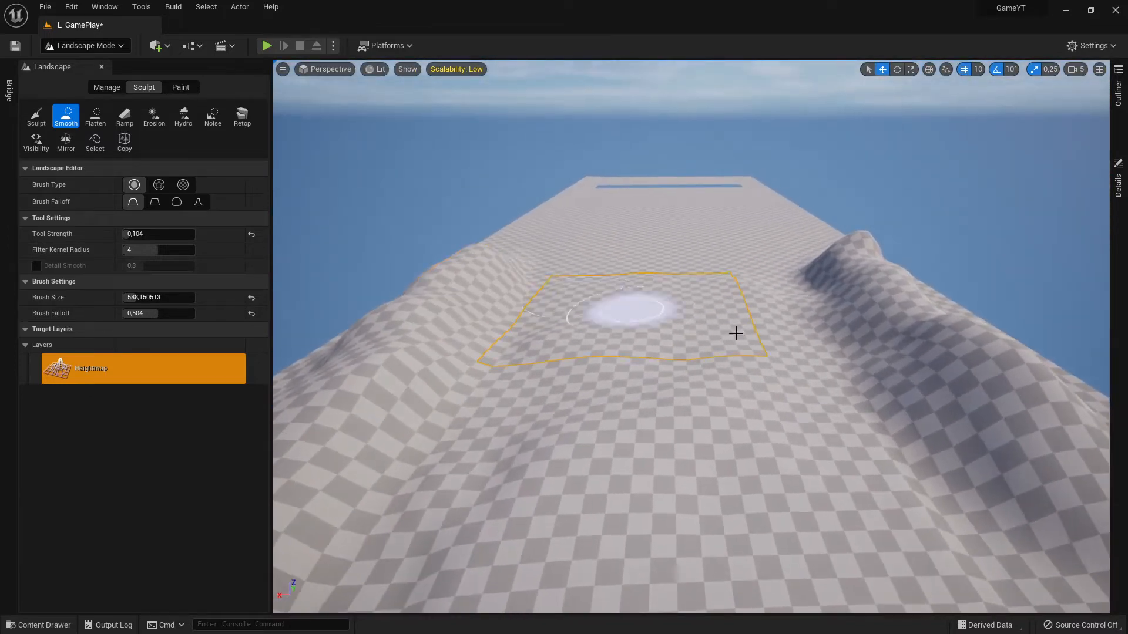
pyautogui.moveTo(753, 377); pyautogui.dragTo(694, 325, button='right')
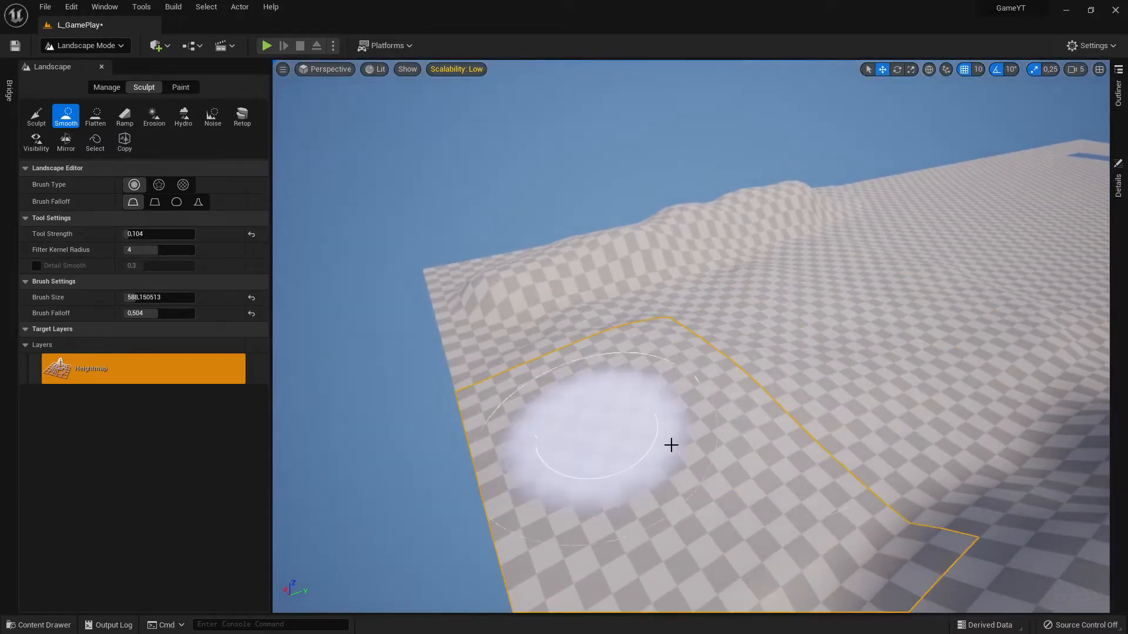
pyautogui.moveTo(693, 427)
pyautogui.mouseDown(button='right')
pyautogui.moveTo(764, 420)
pyautogui.moveTo(766, 399)
pyautogui.moveTo(814, 379)
pyautogui.moveTo(811, 398)
pyautogui.moveTo(831, 359)
pyautogui.moveTo(846, 462)
pyautogui.moveTo(814, 474)
pyautogui.mouseUp(button='right')
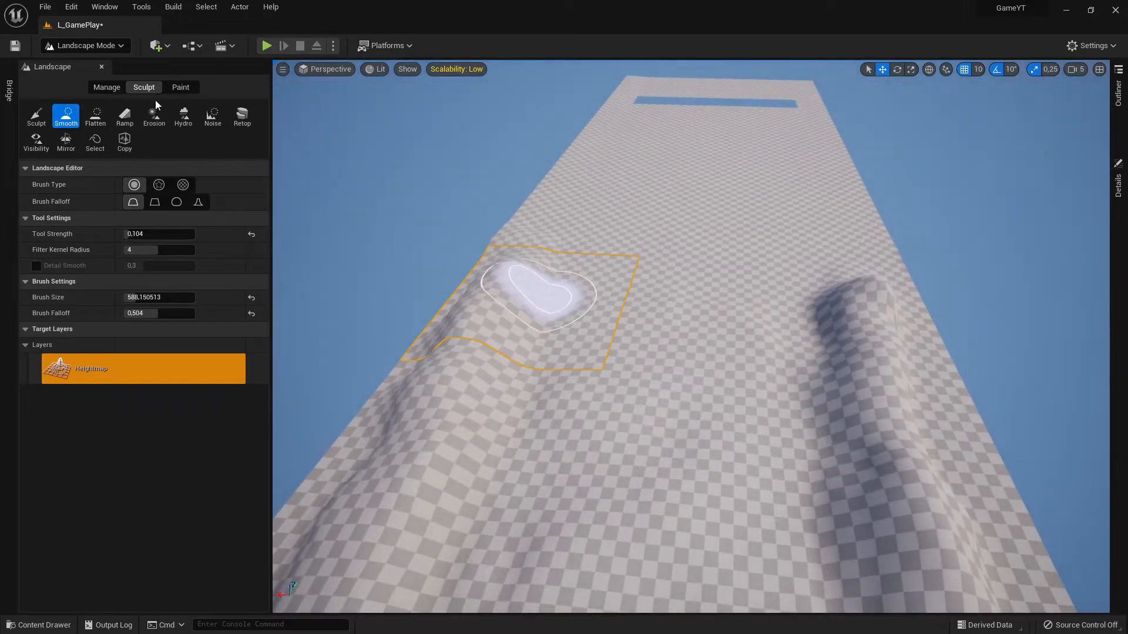
pyautogui.click(97, 119)
pyautogui.moveTo(606, 401)
pyautogui.mouseDown(button='right')
pyautogui.moveTo(505, 411)
pyautogui.moveTo(617, 361)
pyautogui.moveTo(552, 423)
pyautogui.mouseUp(button='right')
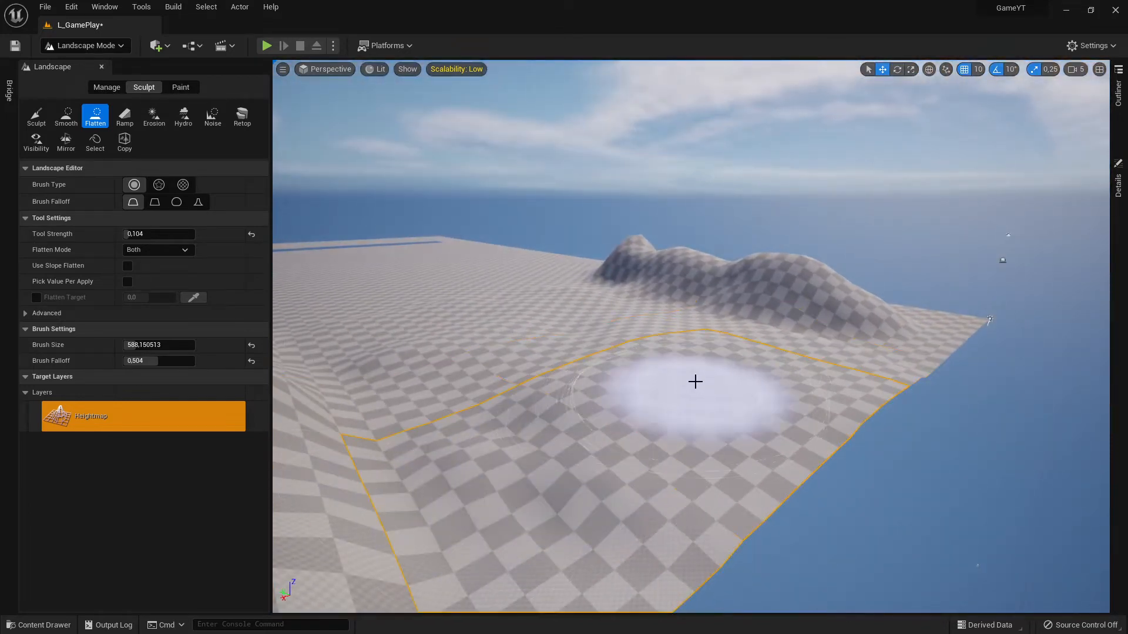
pyautogui.moveTo(611, 410)
pyautogui.mouseDown()
pyautogui.moveTo(551, 428)
pyautogui.moveTo(665, 409)
pyautogui.mouseUp()
pyautogui.moveTo(565, 371)
pyautogui.mouseDown(button='right')
pyautogui.moveTo(528, 369)
pyautogui.moveTo(599, 346)
pyautogui.moveTo(593, 371)
pyautogui.moveTo(570, 338)
pyautogui.moveTo(526, 406)
pyautogui.mouseUp(button='right')
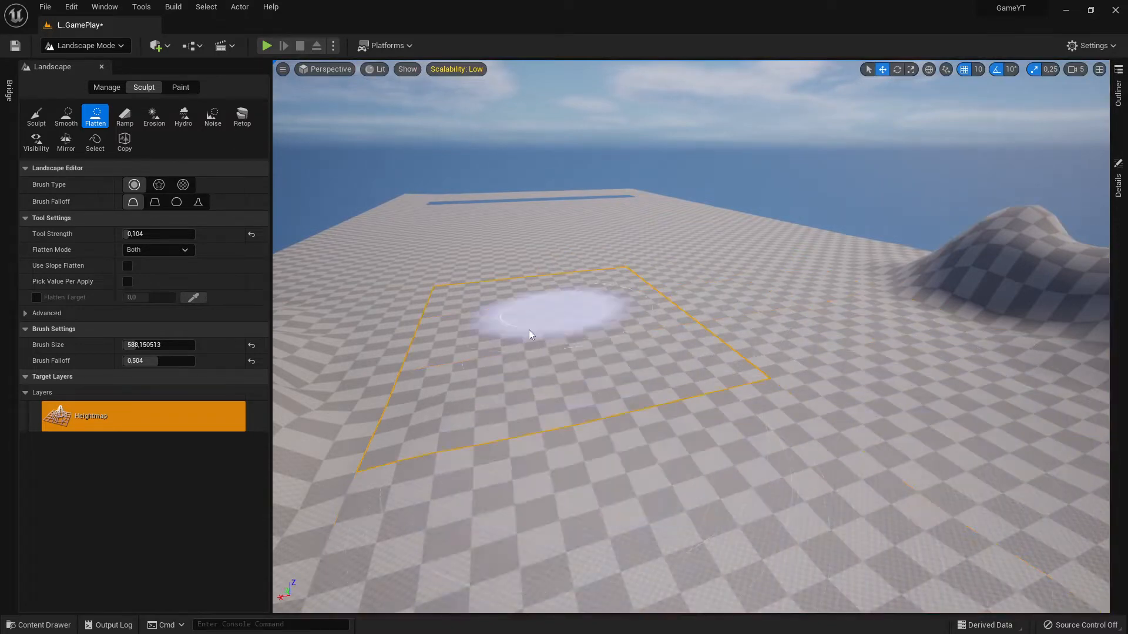
pyautogui.moveTo(662, 499); pyautogui.dragTo(783, 460, button='right')
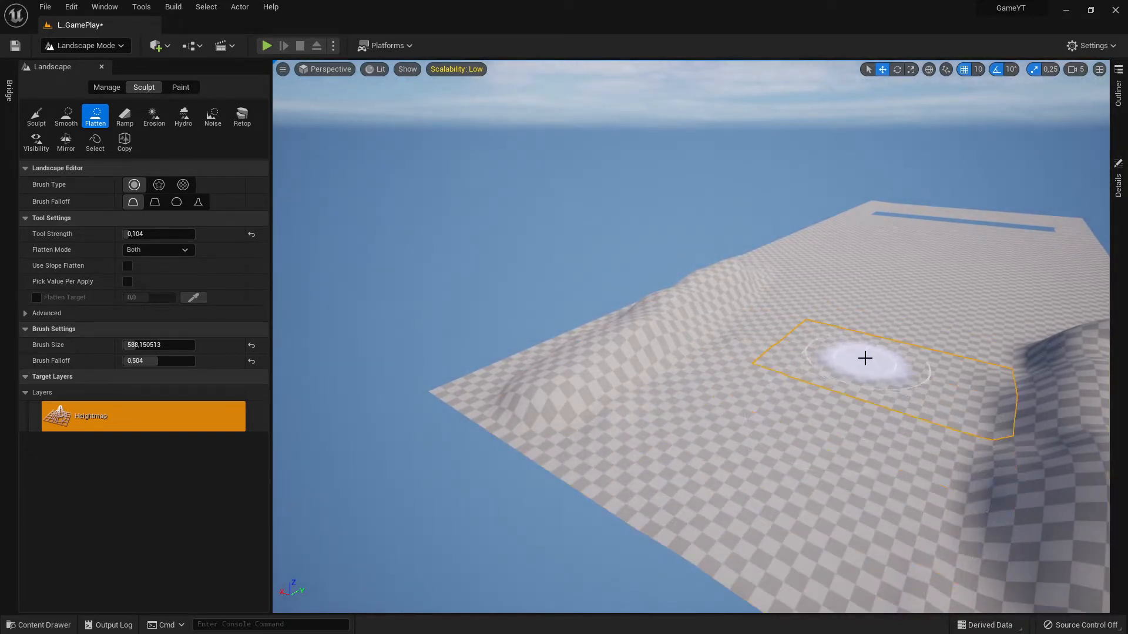
pyautogui.moveTo(685, 365)
pyautogui.mouseDown(button='right')
pyautogui.moveTo(594, 357)
pyautogui.moveTo(784, 326)
pyautogui.moveTo(852, 402)
pyautogui.moveTo(710, 406)
pyautogui.moveTo(626, 329)
pyautogui.mouseUp(button='right')
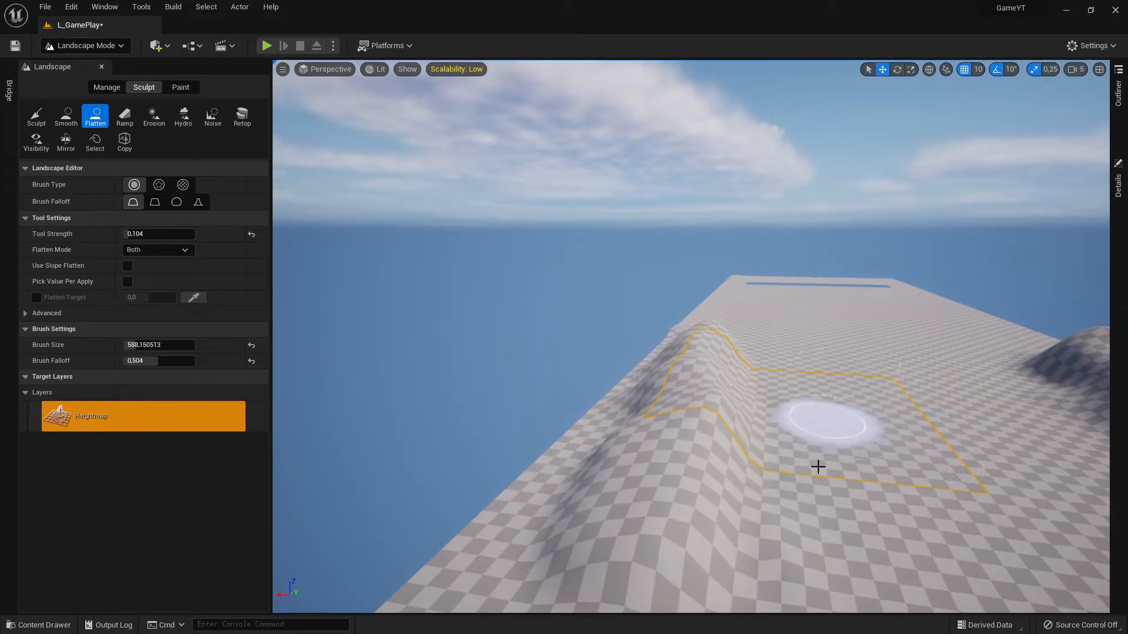
pyautogui.moveTo(899, 492); pyautogui.dragTo(805, 390, button='right')
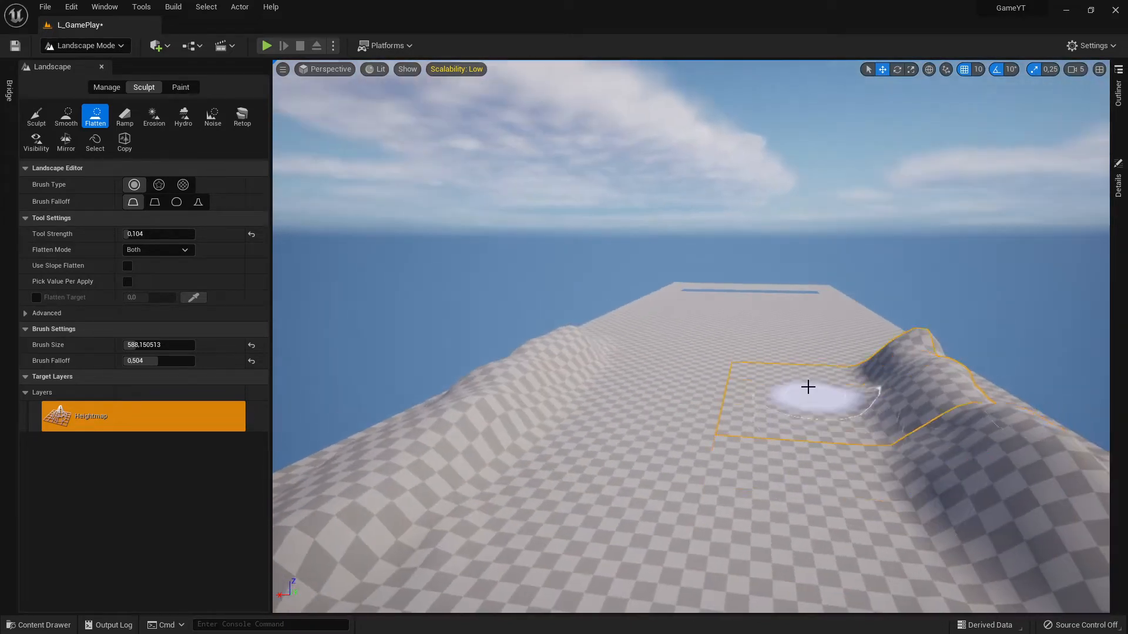
pyautogui.moveTo(792, 506)
pyautogui.mouseDown(button='right')
pyautogui.moveTo(758, 525)
pyautogui.moveTo(850, 439)
pyautogui.moveTo(718, 469)
pyautogui.moveTo(506, 403)
pyautogui.mouseUp(button='right')
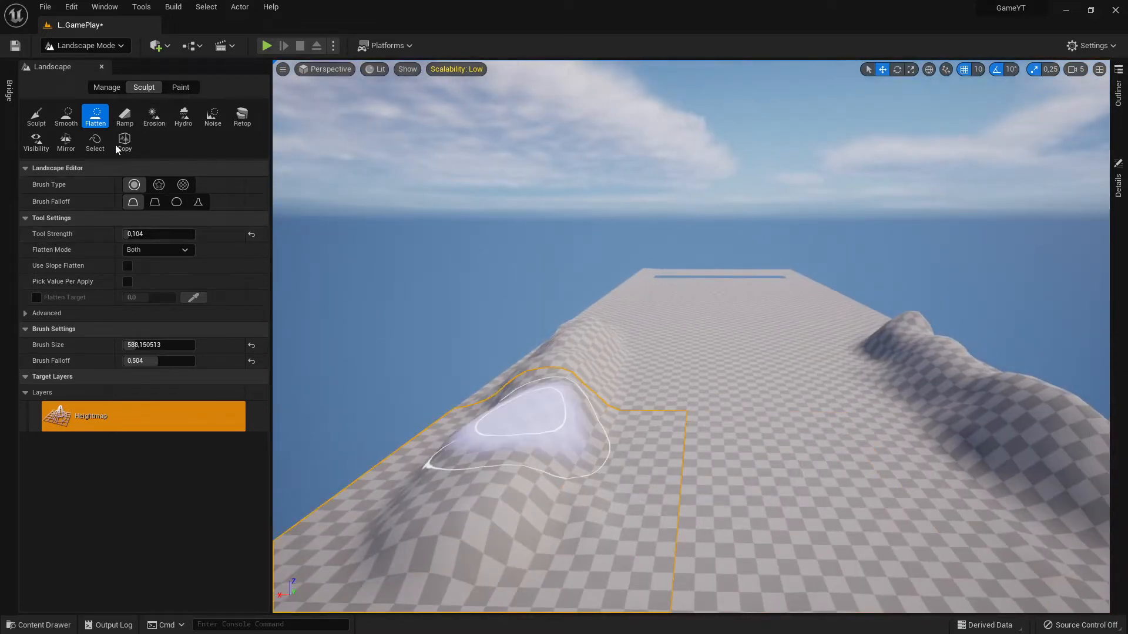
# Activate the Ramp tool and place a start and an end ramp point on the flat ground between the ridges.
pyautogui.click(125, 117)
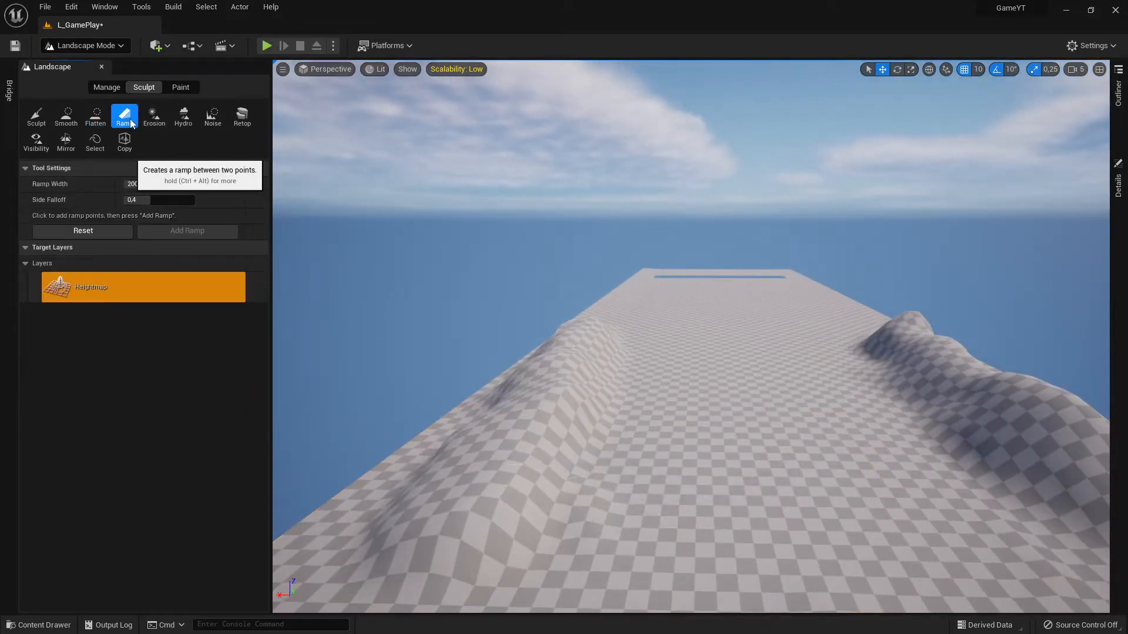
pyautogui.moveTo(679, 438)
pyautogui.mouseDown(button='right')
pyautogui.moveTo(564, 420)
pyautogui.moveTo(679, 438)
pyautogui.mouseUp(button='right')
pyautogui.click(484, 394)
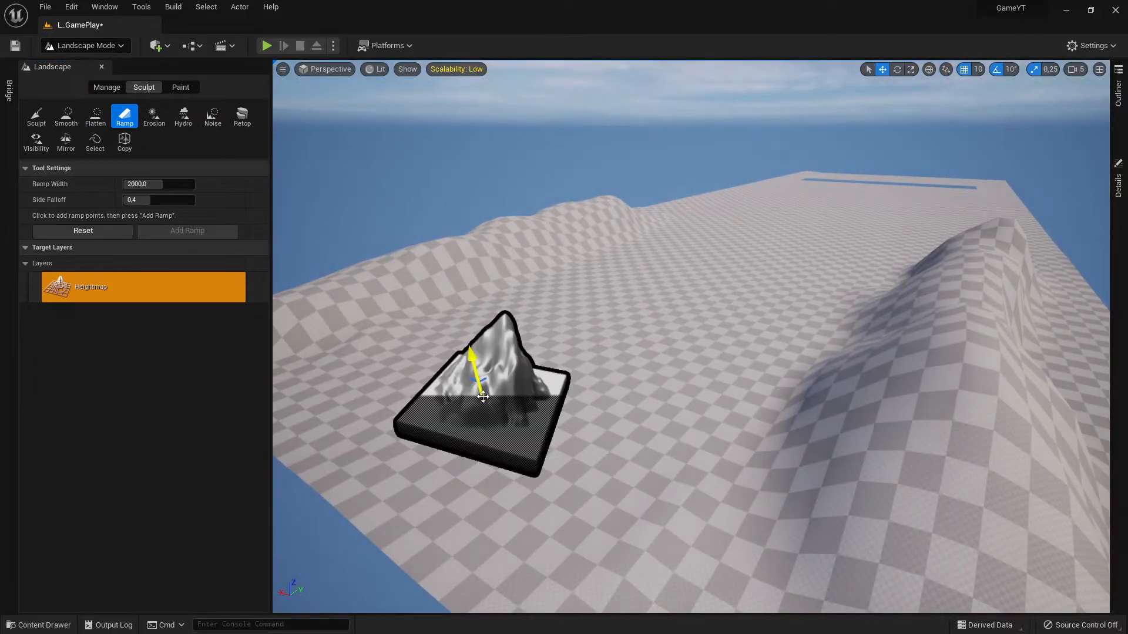
pyautogui.moveTo(666, 383); pyautogui.dragTo(685, 337, button='right')
pyautogui.click(985, 330)
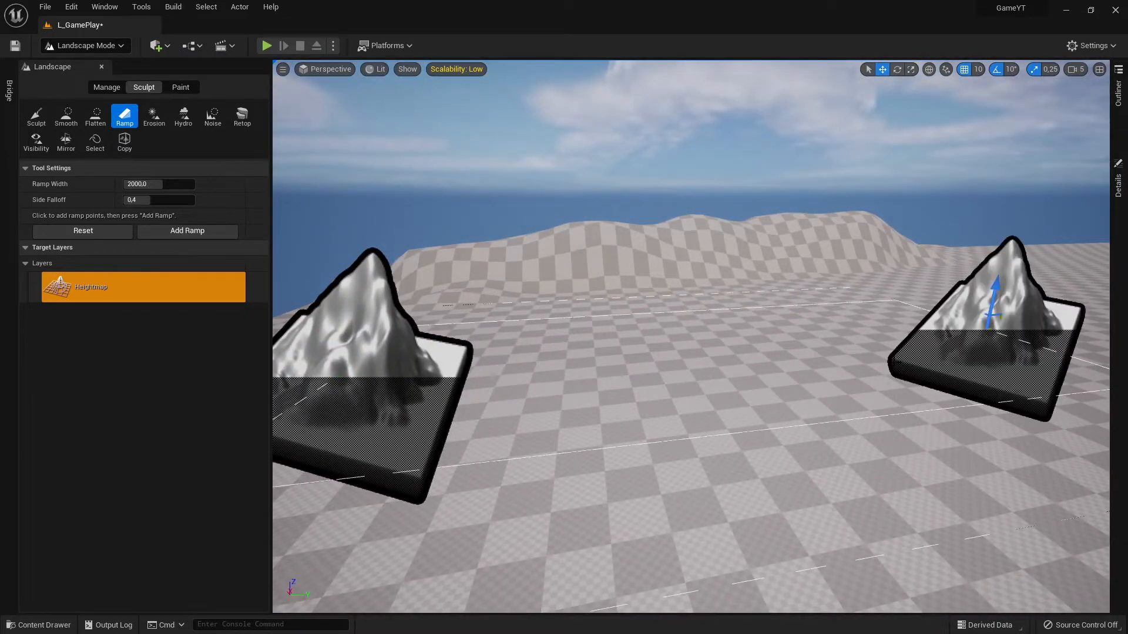
# Raise the second ramp point above the ground and add the ramp with a width of 2000,0 and side falloff of 0,4.
pyautogui.rightClick(800, 363)
pyautogui.click(990, 292)
pyautogui.moveTo(993, 293); pyautogui.dragTo(1004, 150)
pyautogui.moveTo(893, 282); pyautogui.dragTo(811, 294, button='right')
pyautogui.press('s')
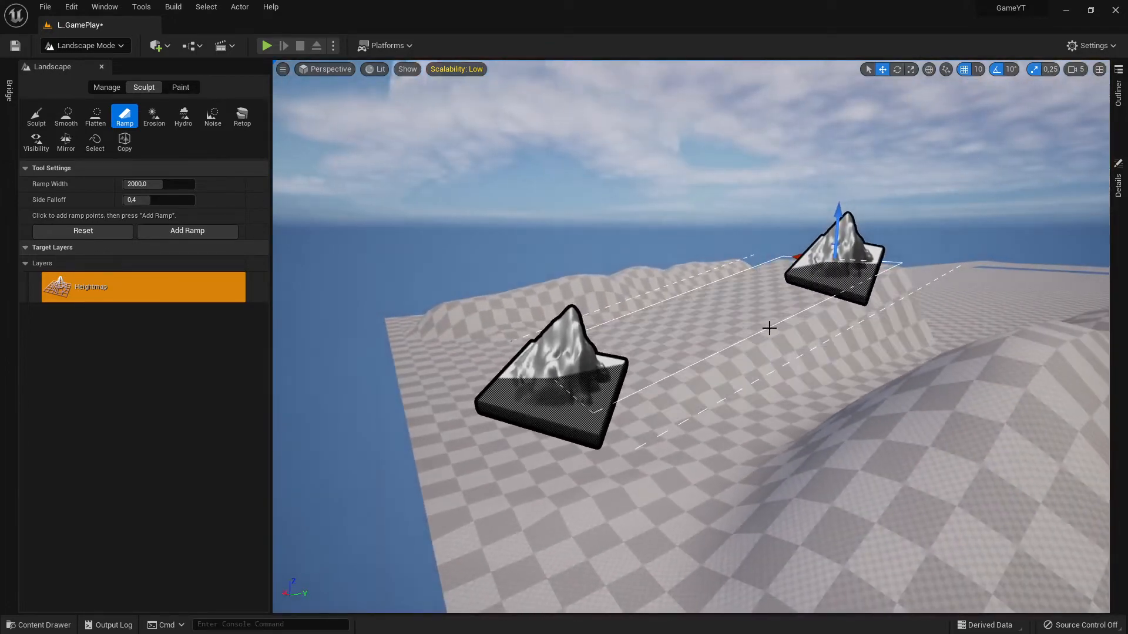
# Examine the ramp's slope, sides and raised end from several angles around the landscape.
pyautogui.moveTo(709, 332); pyautogui.dragTo(904, 261, button='right')
pyautogui.press('a')
pyautogui.press('s')
pyautogui.press('d')
pyautogui.press('w')
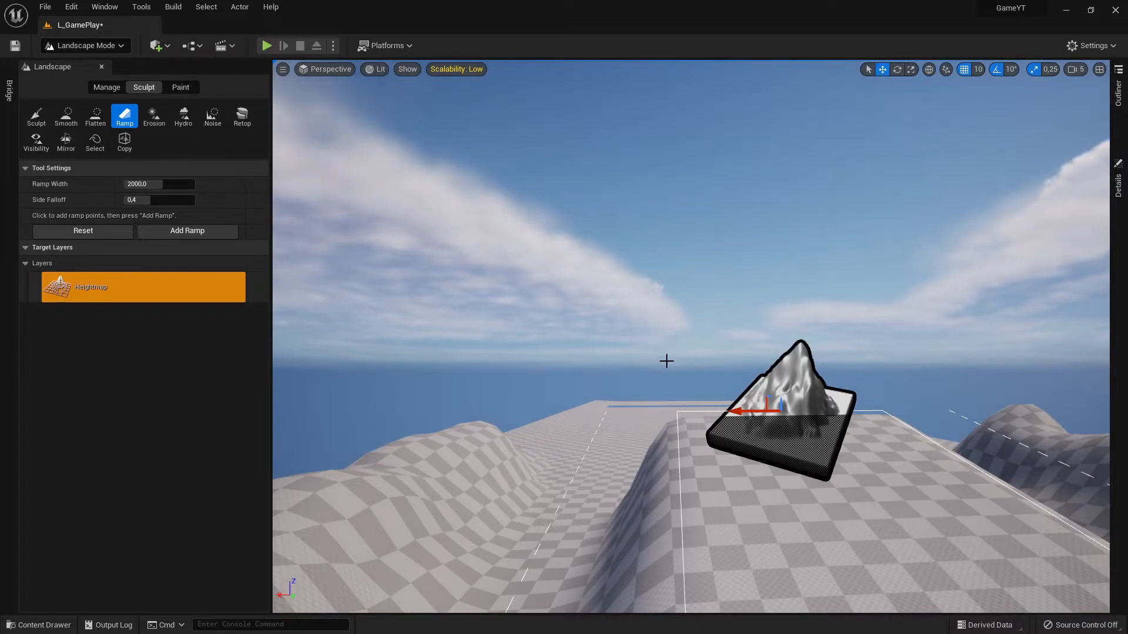
pyautogui.press('a')
pyautogui.moveTo(669, 361); pyautogui.dragTo(358, 426, button='right')
pyautogui.press('d')
pyautogui.press('w')
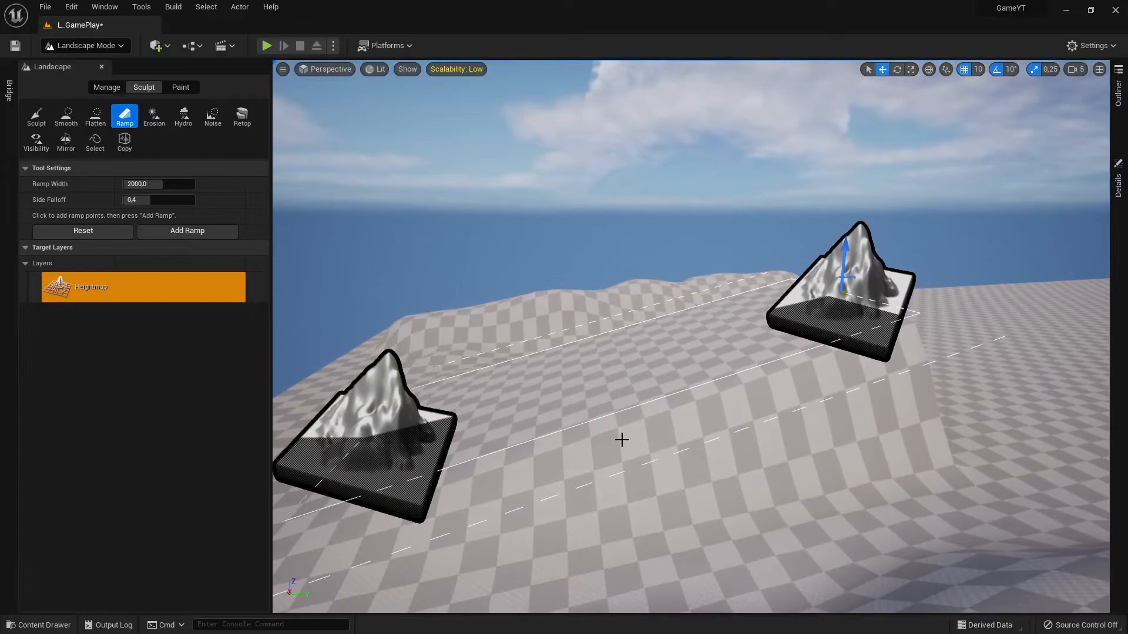
pyautogui.press('d')
pyautogui.moveTo(623, 440); pyautogui.dragTo(156, 435, button='right')
pyautogui.press('w')
pyautogui.press('s')
pyautogui.press('d')
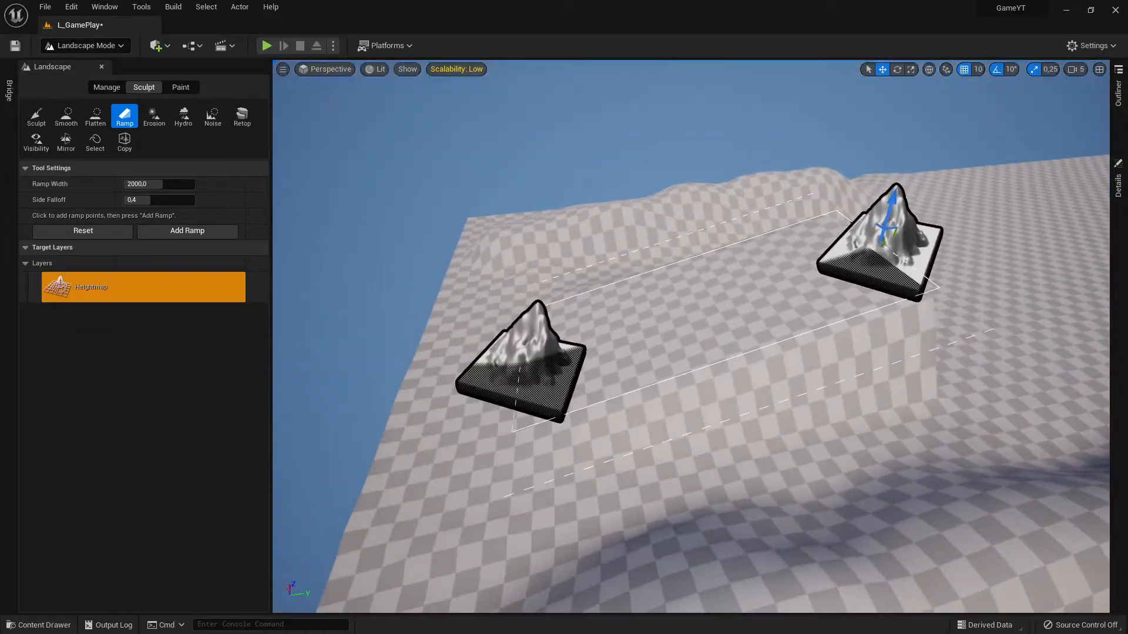
pyautogui.press('a')
# Preview the game from the foot of the ramp, run the character up the slope, and end the preview.
pyautogui.moveTo(676, 579); pyautogui.dragTo(757, 552, button='right')
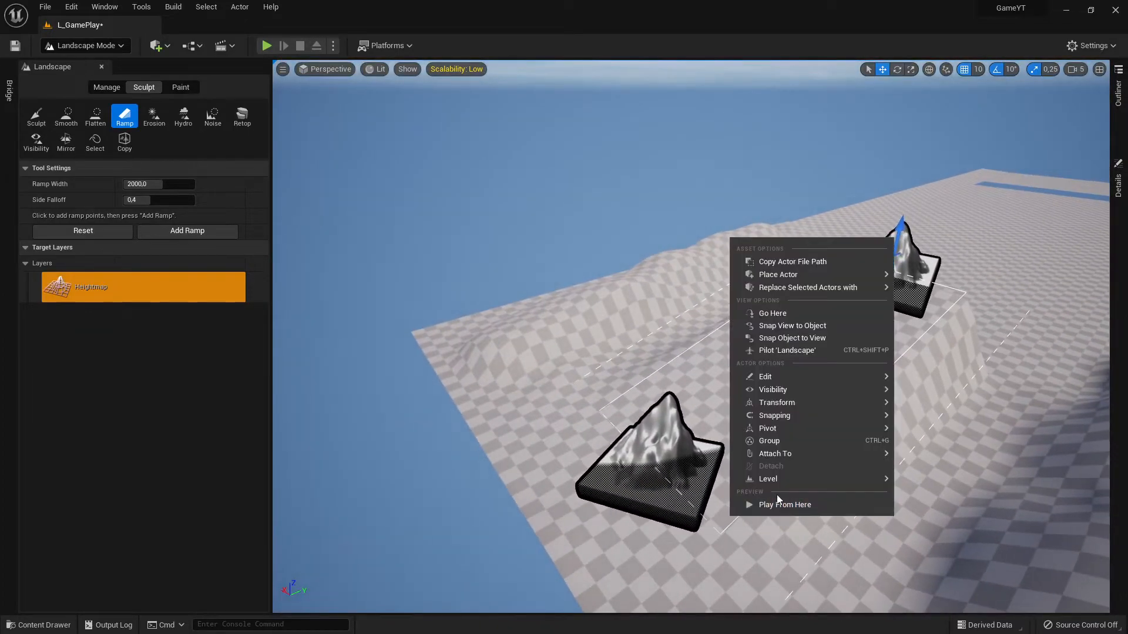
pyautogui.press('w')
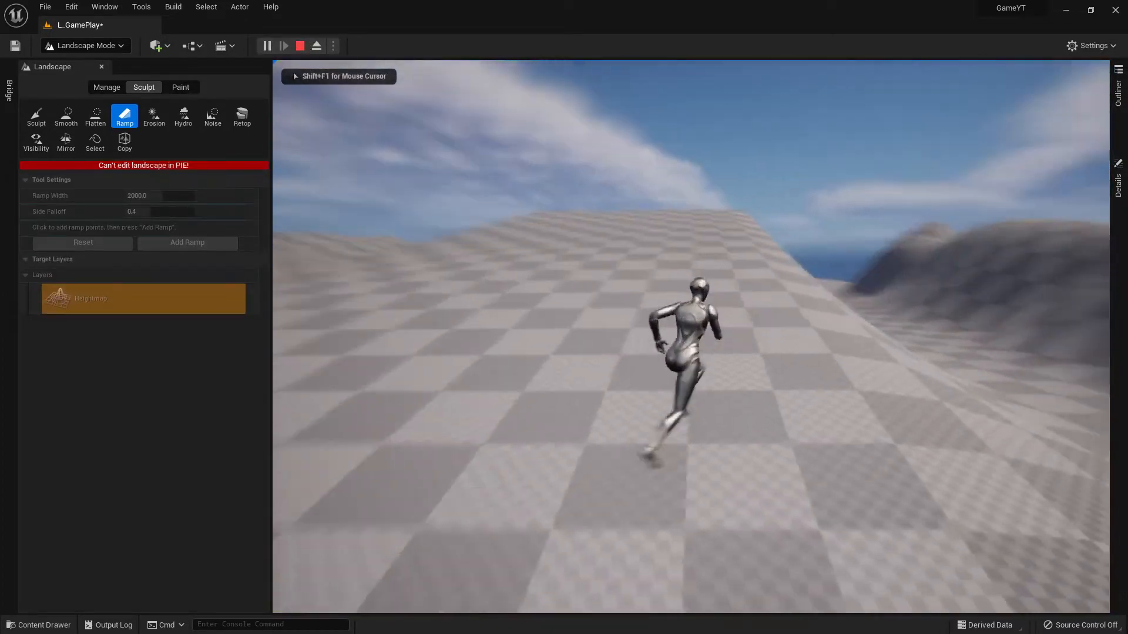
pyautogui.press('Escape')
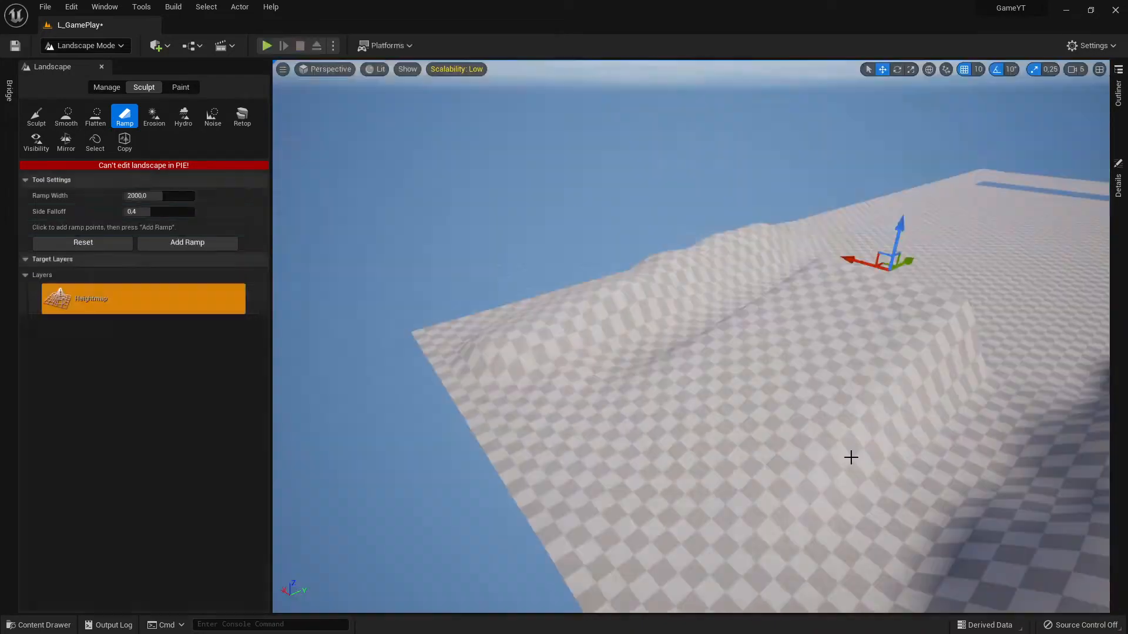
# Soften the ramp's edges into the surrounding ground using the Smooth tool with the circle brush at strength 0,128.
pyautogui.press('w')
pyautogui.moveTo(856, 405); pyautogui.dragTo(815, 382, button='right')
pyautogui.press('s')
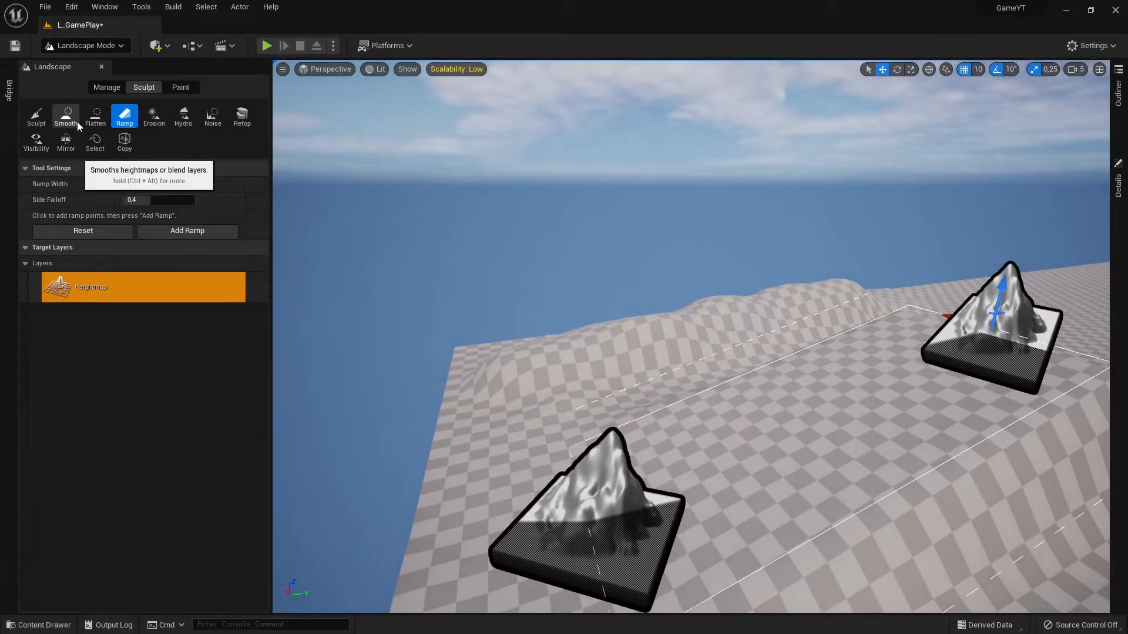
pyautogui.click(66, 117)
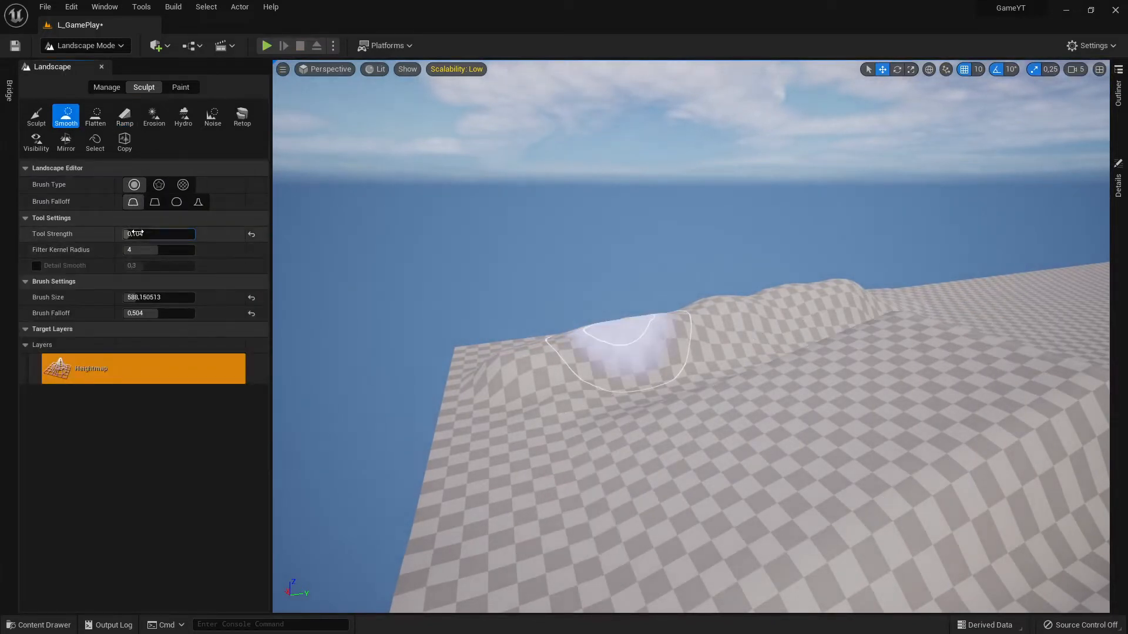
pyautogui.moveTo(598, 286)
pyautogui.mouseDown(button='right')
pyautogui.moveTo(670, 318)
pyautogui.moveTo(684, 317)
pyautogui.moveTo(682, 306)
pyautogui.moveTo(922, 310)
pyautogui.mouseUp(button='right')
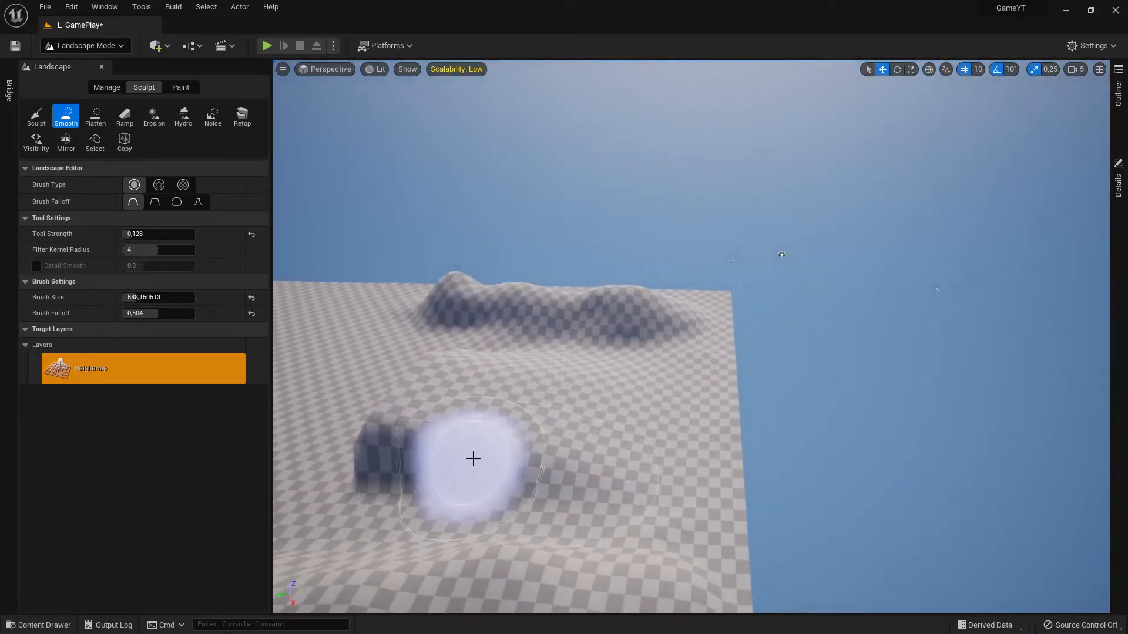
pyautogui.moveTo(401, 472)
pyautogui.mouseDown(button='right')
pyautogui.moveTo(305, 473)
pyautogui.moveTo(246, 441)
pyautogui.mouseUp(button='right')
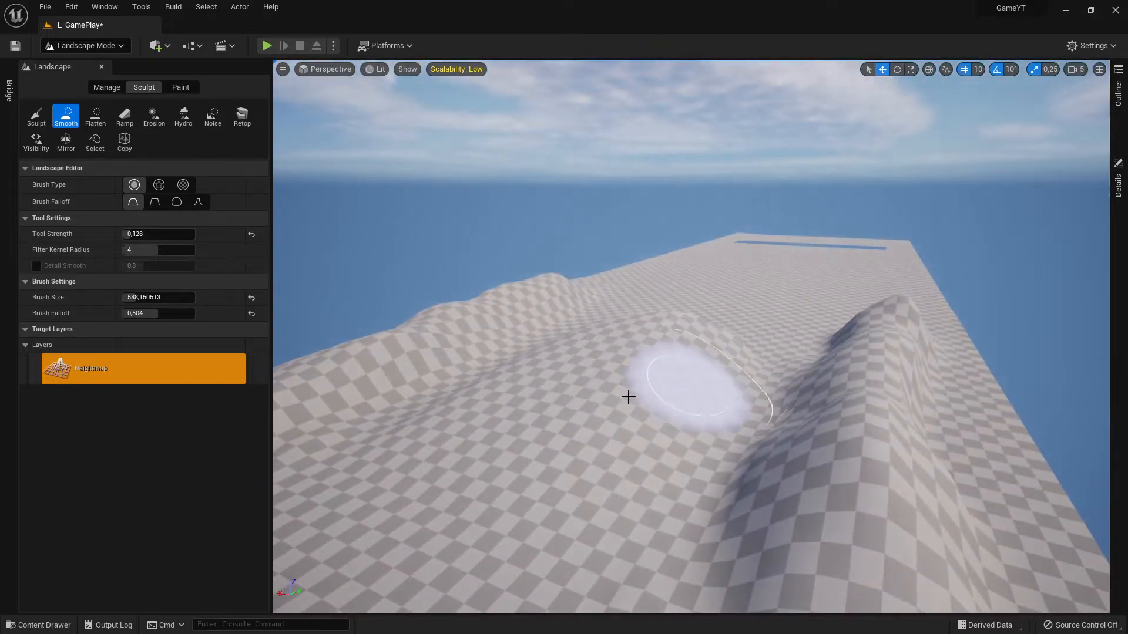
pyautogui.moveTo(628, 397)
pyautogui.mouseDown(button='right')
pyautogui.moveTo(552, 393)
pyautogui.moveTo(662, 403)
pyautogui.moveTo(608, 417)
pyautogui.mouseUp(button='right')
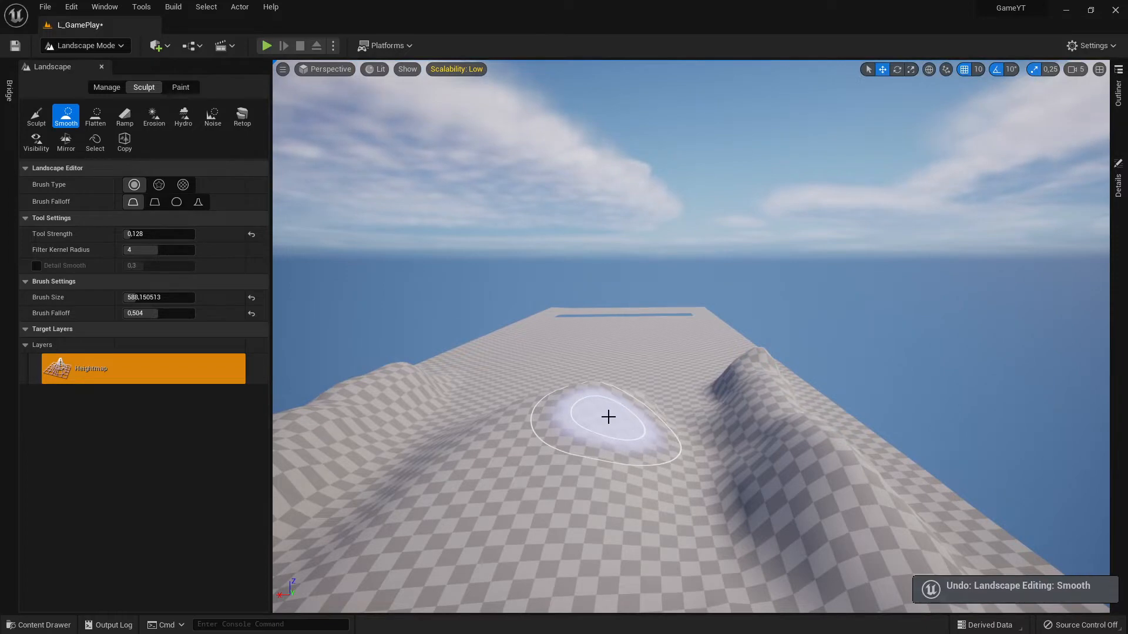
# Undo the smoothing on the ramp and the ramp itself.
pyautogui.press('s')
pyautogui.moveTo(609, 417); pyautogui.dragTo(637, 436, button='right')
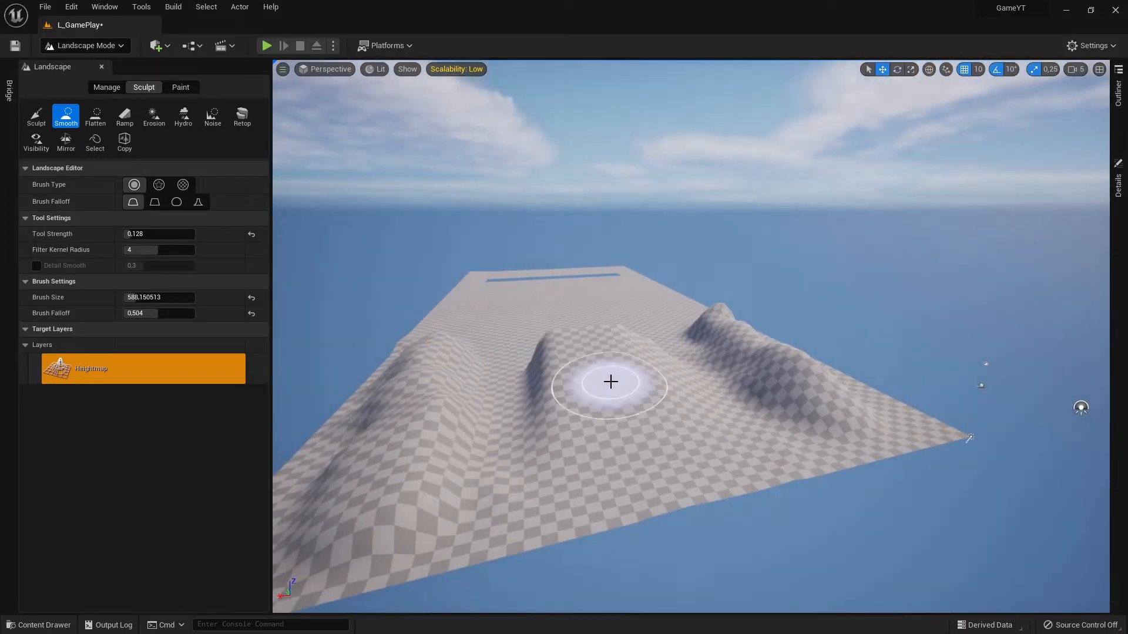
pyautogui.hotkey('ctrl', 'z')
pyautogui.hotkey('ctrl', 'z')
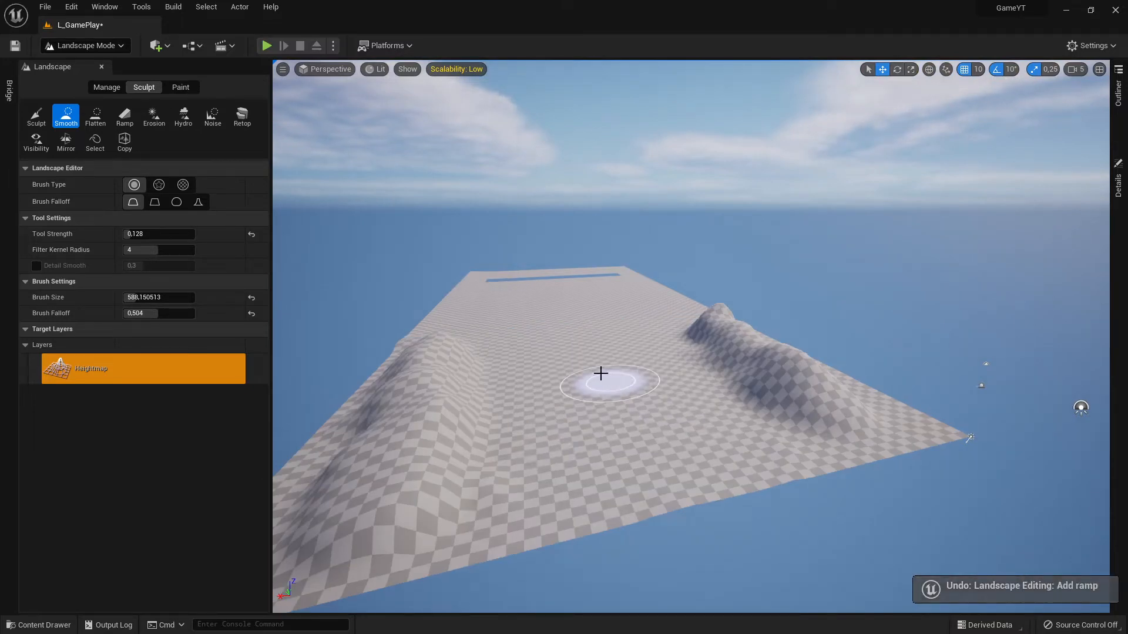
pyautogui.press('w')
pyautogui.moveTo(600, 373)
pyautogui.mouseDown(button='right')
pyautogui.moveTo(620, 383)
pyautogui.moveTo(567, 346)
pyautogui.moveTo(529, 373)
pyautogui.moveTo(606, 367)
pyautogui.mouseUp(button='right')
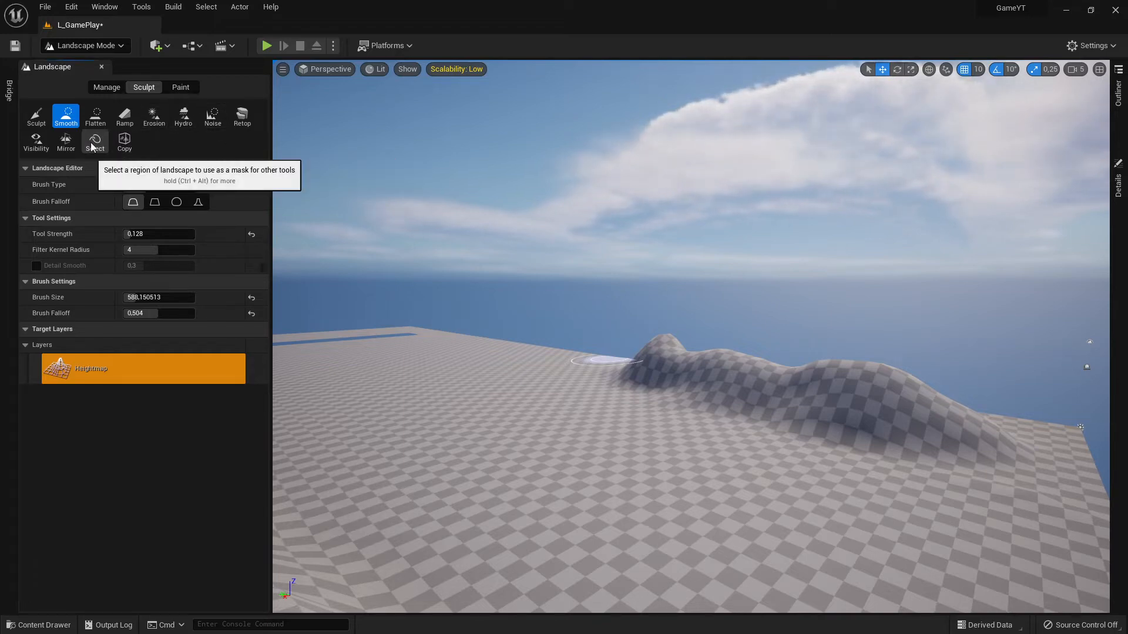
# View the landscape's Paint tools and switch from Landscape Mode to Select Mode.
pyautogui.moveTo(482, 242)
pyautogui.mouseDown(button='right')
pyautogui.moveTo(423, 242)
pyautogui.moveTo(373, 217)
pyautogui.moveTo(382, 271)
pyautogui.moveTo(422, 173)
pyautogui.mouseUp(button='right')
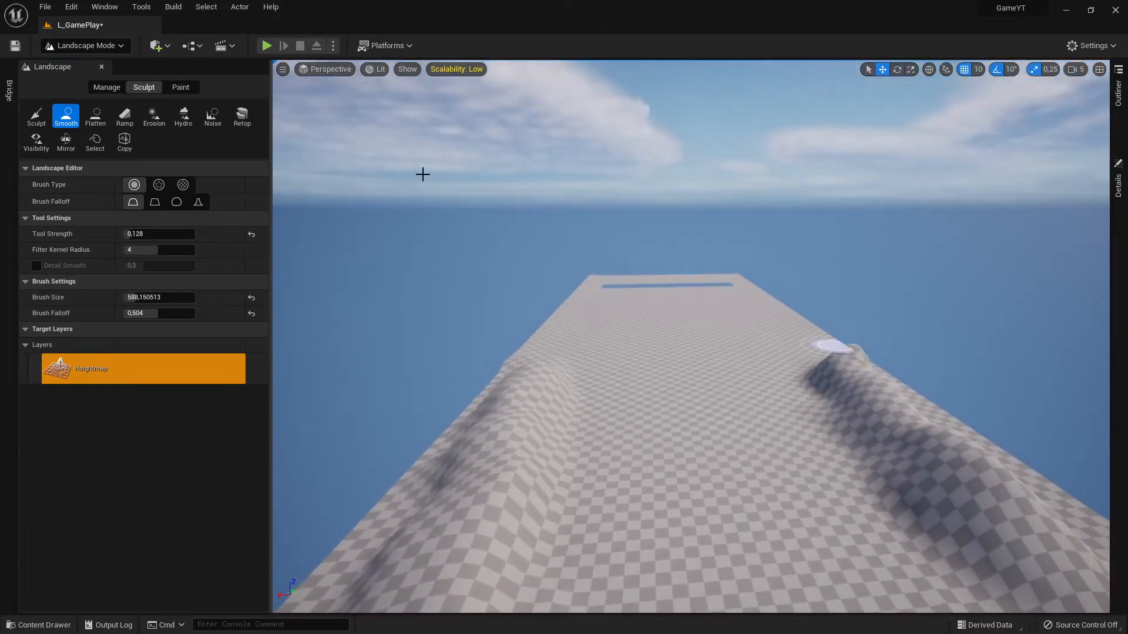
pyautogui.click(174, 93)
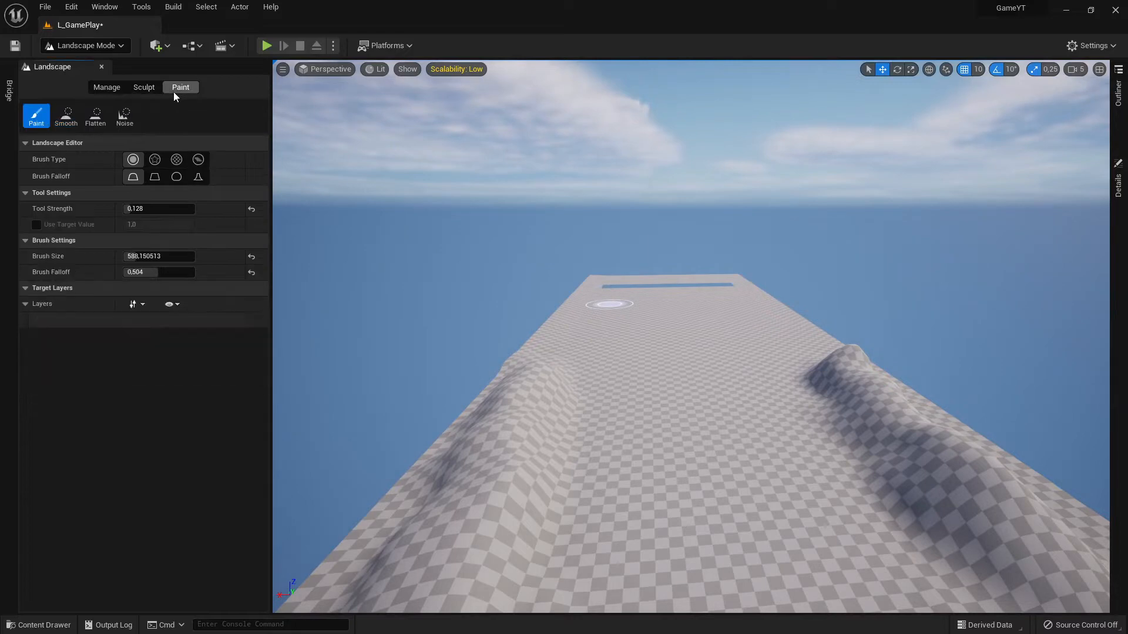
pyautogui.moveTo(752, 438)
pyautogui.mouseDown(button='right')
pyautogui.moveTo(687, 437)
pyautogui.moveTo(781, 437)
pyautogui.moveTo(699, 429)
pyautogui.moveTo(786, 422)
pyautogui.mouseUp(button='right')
pyautogui.press('d')
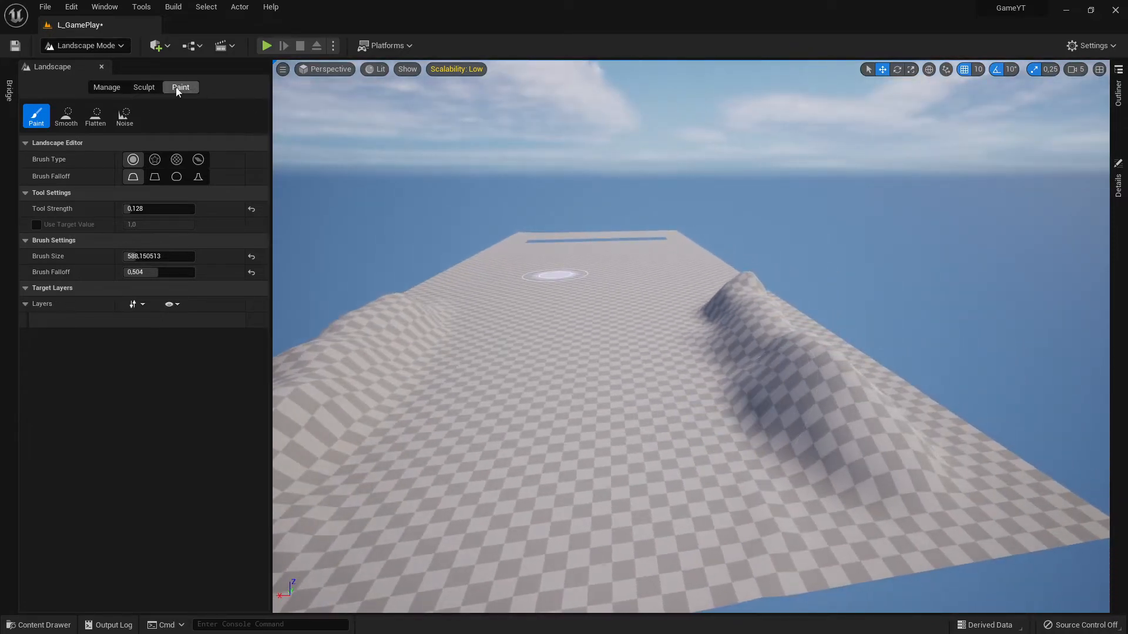
pyautogui.click(109, 47)
pyautogui.click(128, 60)
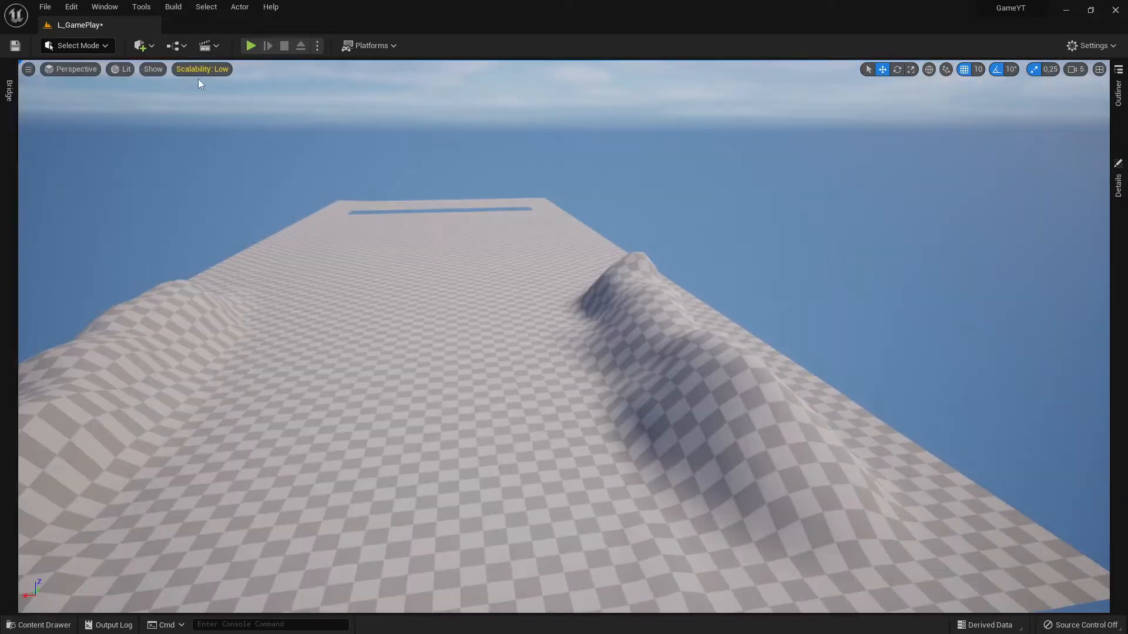
# Examine the hills along both edges of the landscape and the flat ground between them from several angles.
pyautogui.moveTo(333, 228); pyautogui.dragTo(413, 277, button='right')
pyautogui.press('a')
pyautogui.press('d')
pyautogui.press('s')
pyautogui.press('w')
pyautogui.press('a')
pyautogui.press('d')
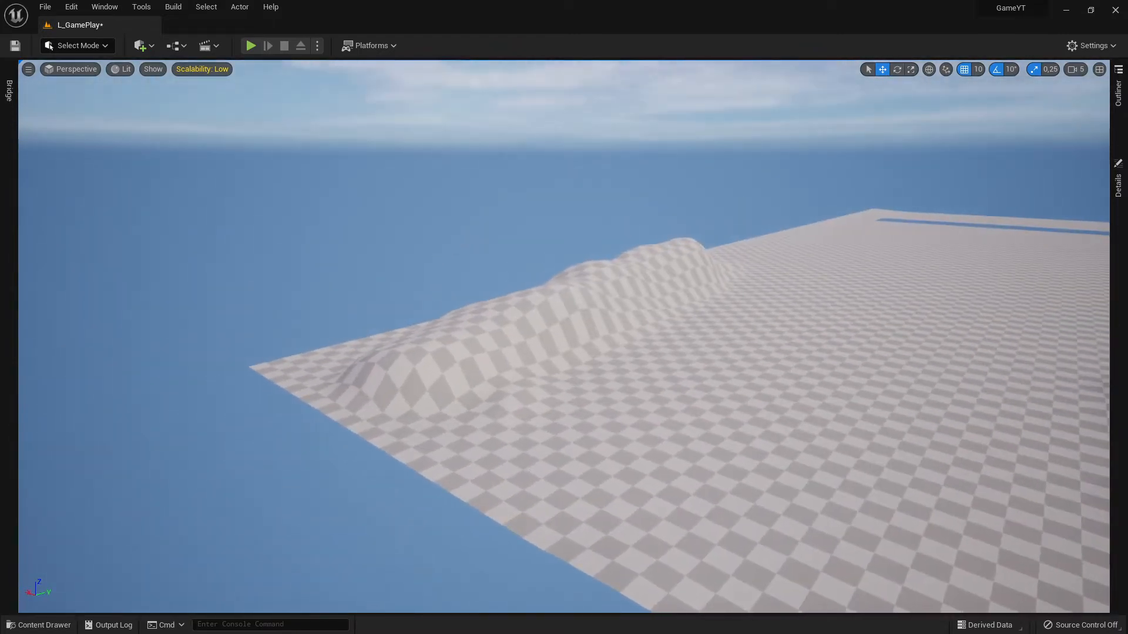
pyautogui.moveTo(764, 305); pyautogui.dragTo(678, 305, button='right')
pyautogui.press('d')
pyautogui.press('s')
pyautogui.moveTo(463, 422); pyautogui.dragTo(503, 402, button='right')
pyautogui.press('w')
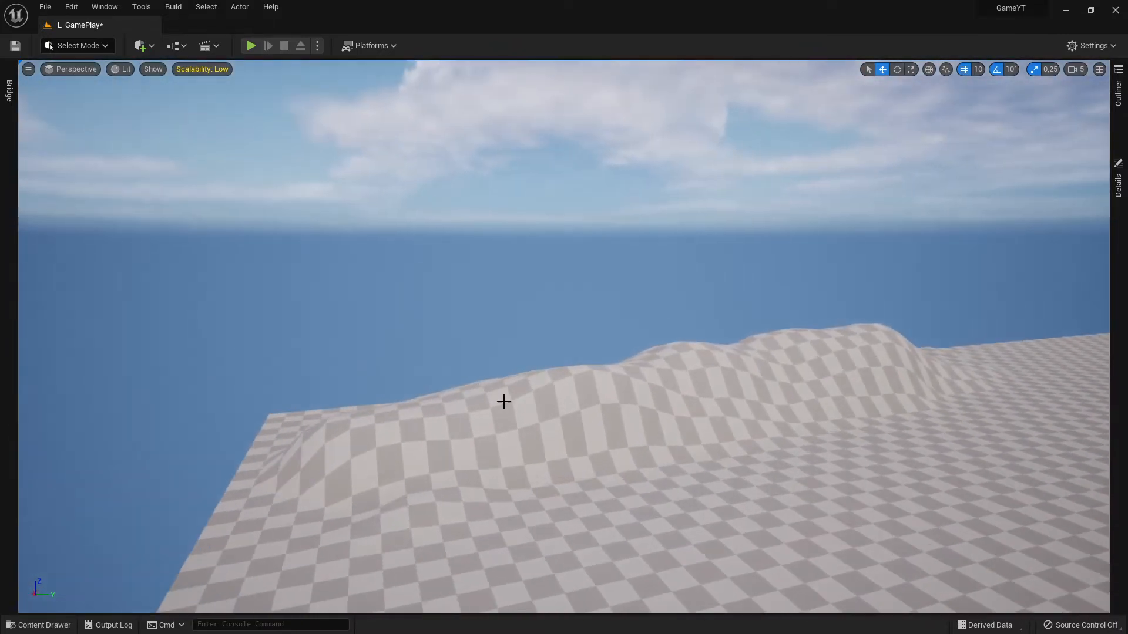
pyautogui.moveTo(580, 396); pyautogui.dragTo(749, 385, button='right')
pyautogui.press('w')
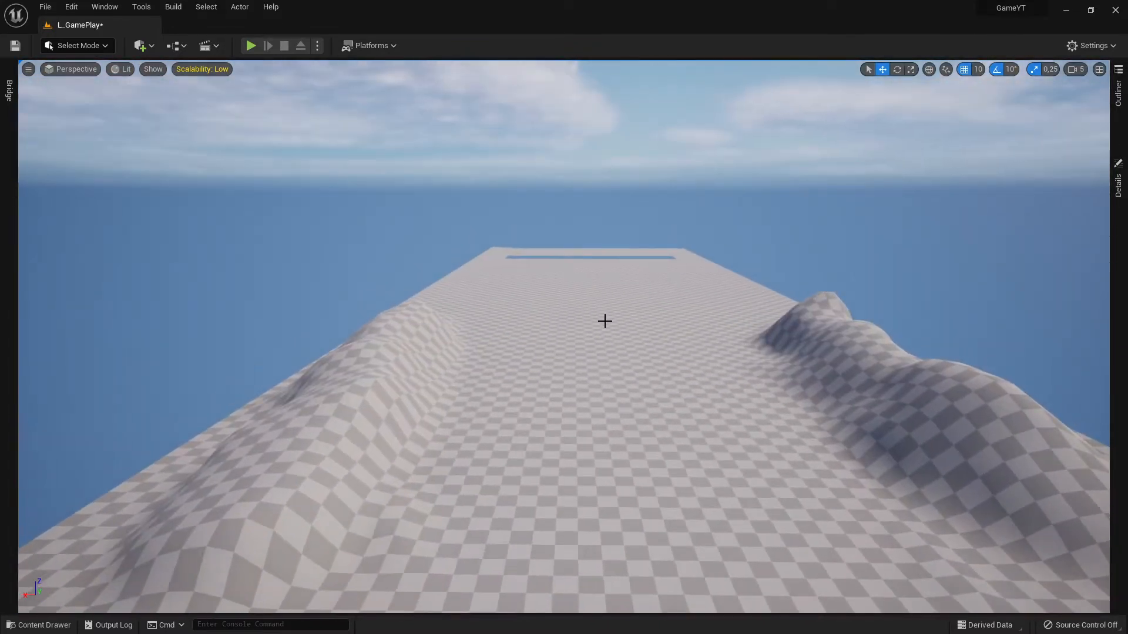
pyautogui.press('s')
pyautogui.moveTo(605, 322)
pyautogui.mouseDown(button='right')
pyautogui.moveTo(628, 367)
pyautogui.moveTo(585, 329)
pyautogui.mouseUp(button='right')
pyautogui.press('w')
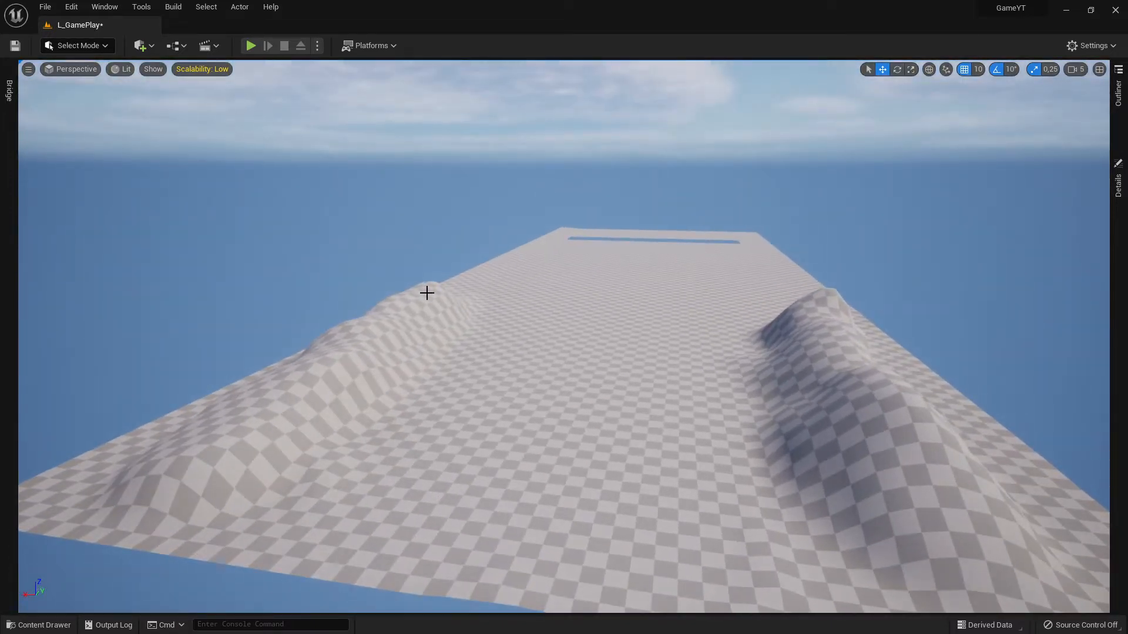
pyautogui.press('a')
pyautogui.moveTo(564, 336); pyautogui.dragTo(576, 294, button='right')
pyautogui.press('d')
pyautogui.press('d')
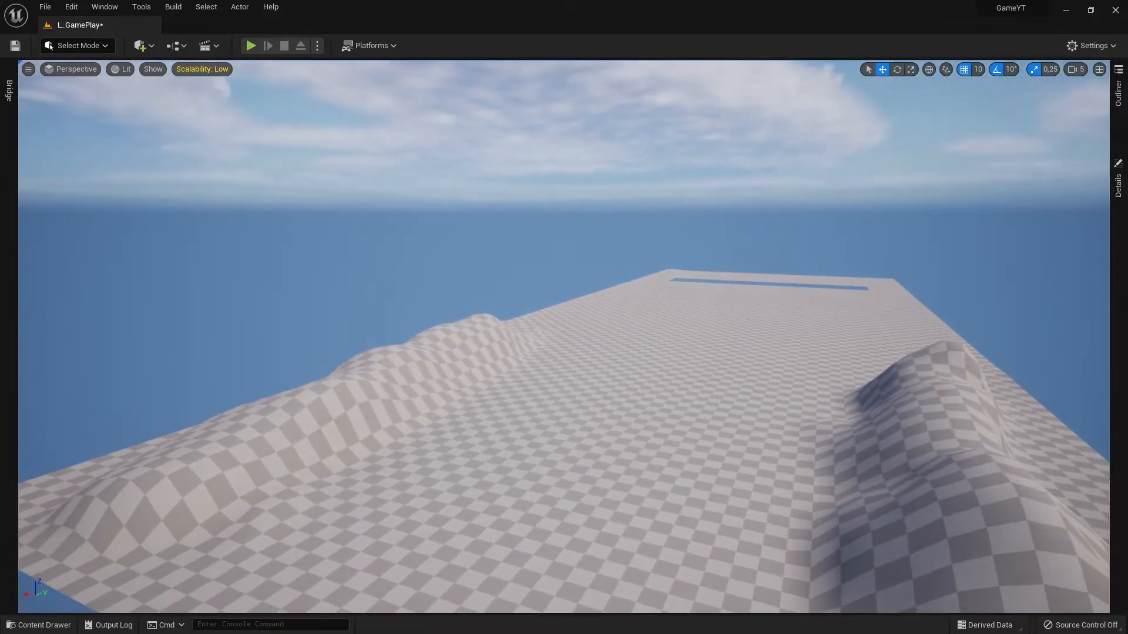
# Open Quixel Bridge and browse the 3D assets to the Nature / Rock / Sandstone category.
pyautogui.click(8, 92)
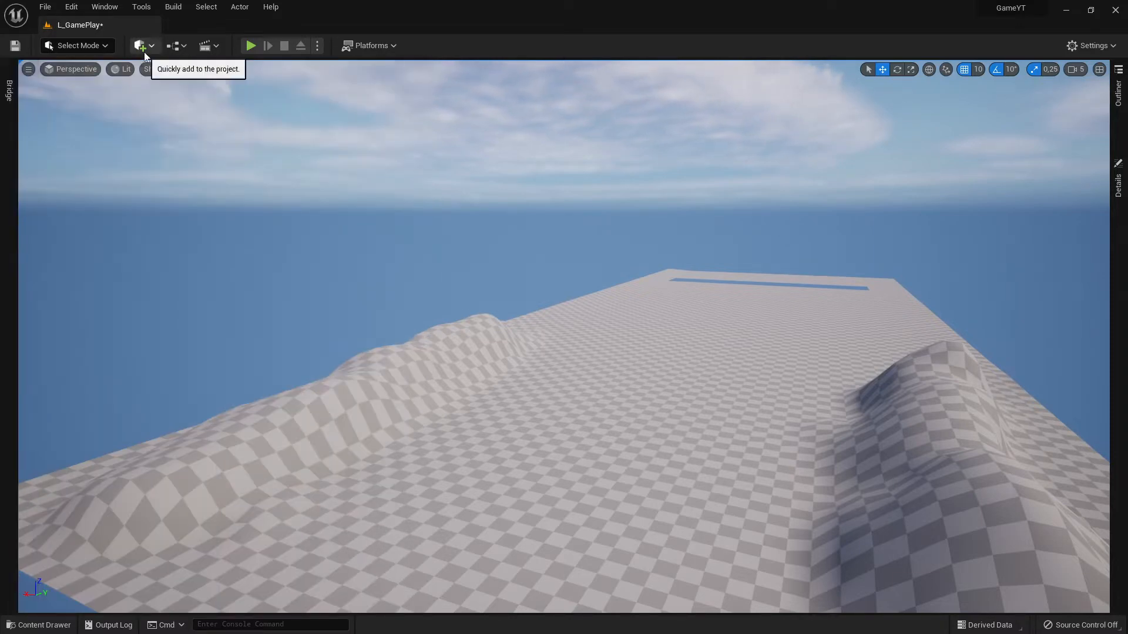
pyautogui.click(141, 46)
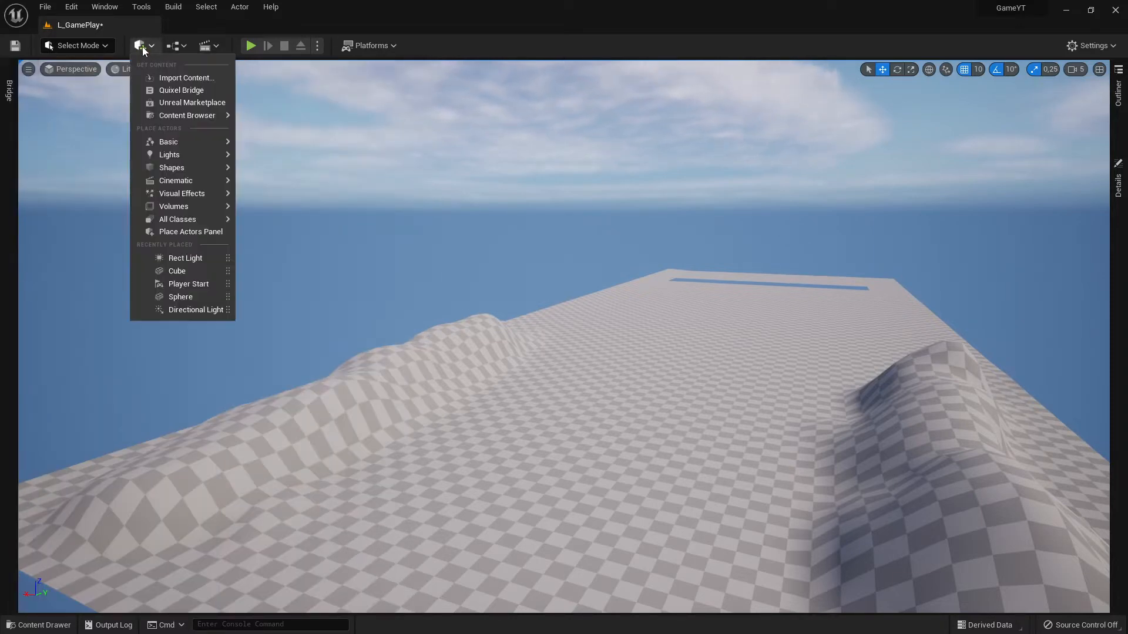
pyautogui.click(185, 90)
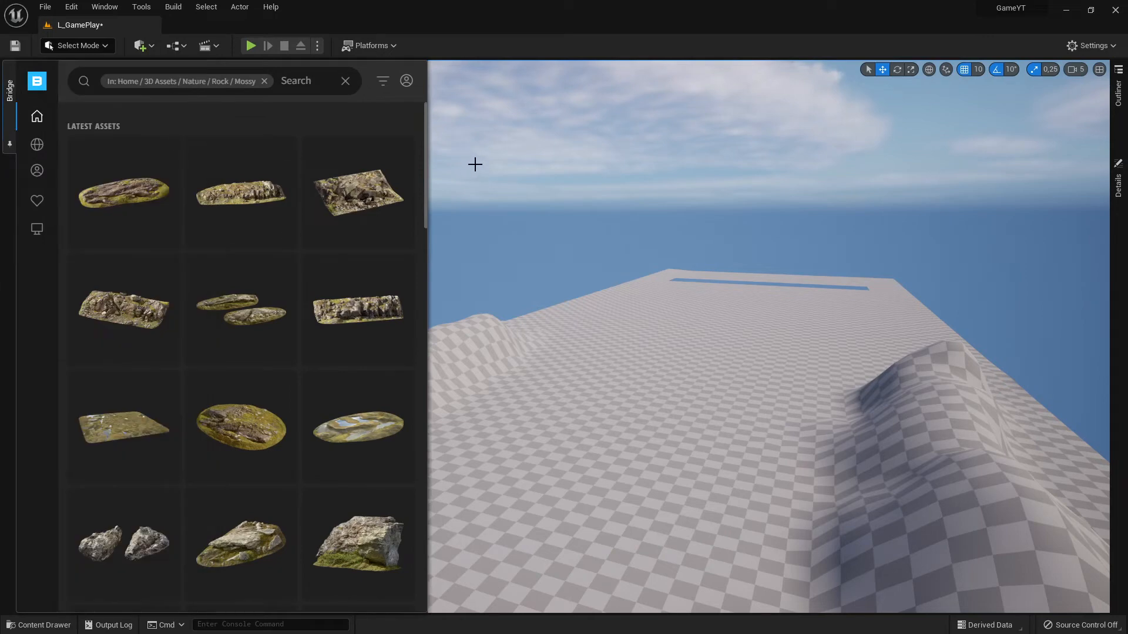
pyautogui.moveTo(474, 209); pyautogui.dragTo(397, 217, button='right')
pyautogui.click(9, 90)
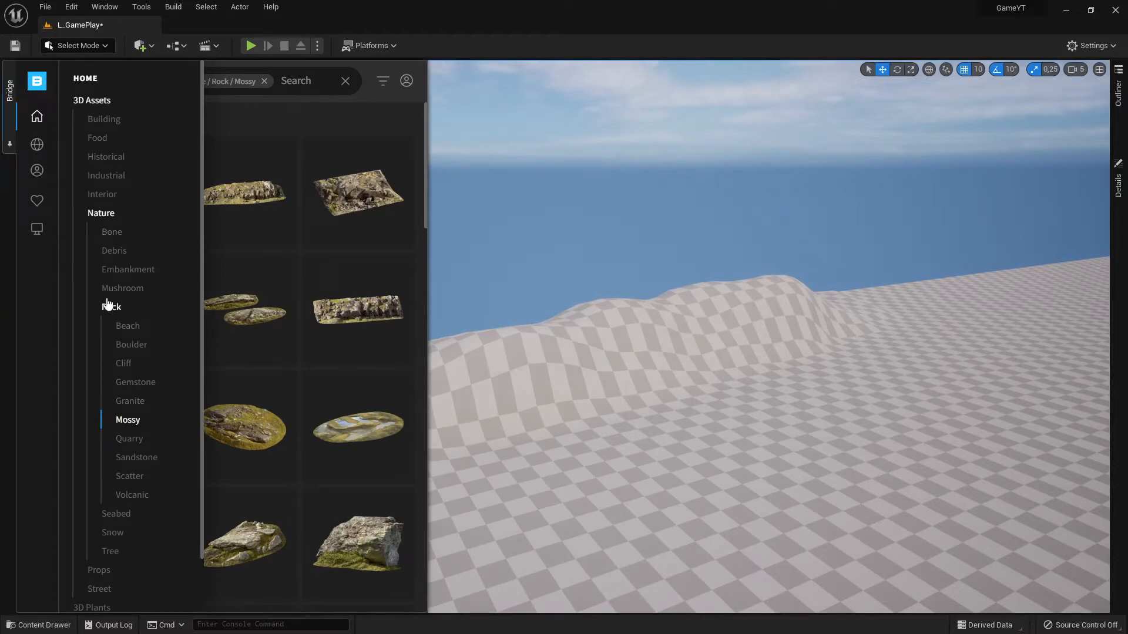
pyautogui.click(124, 312)
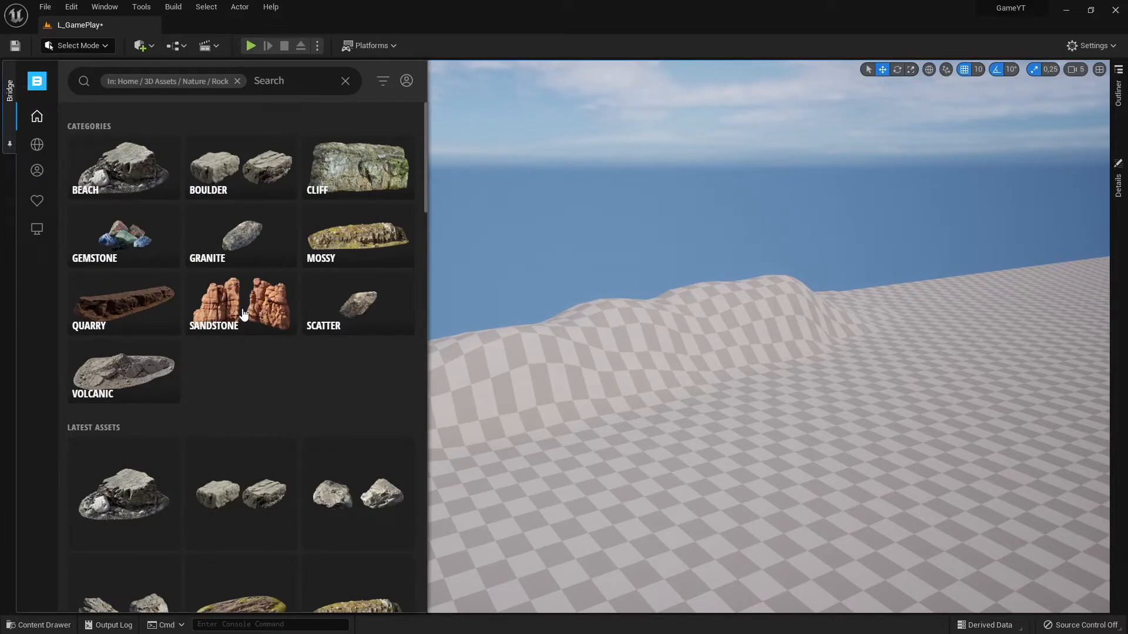
pyautogui.click(281, 324)
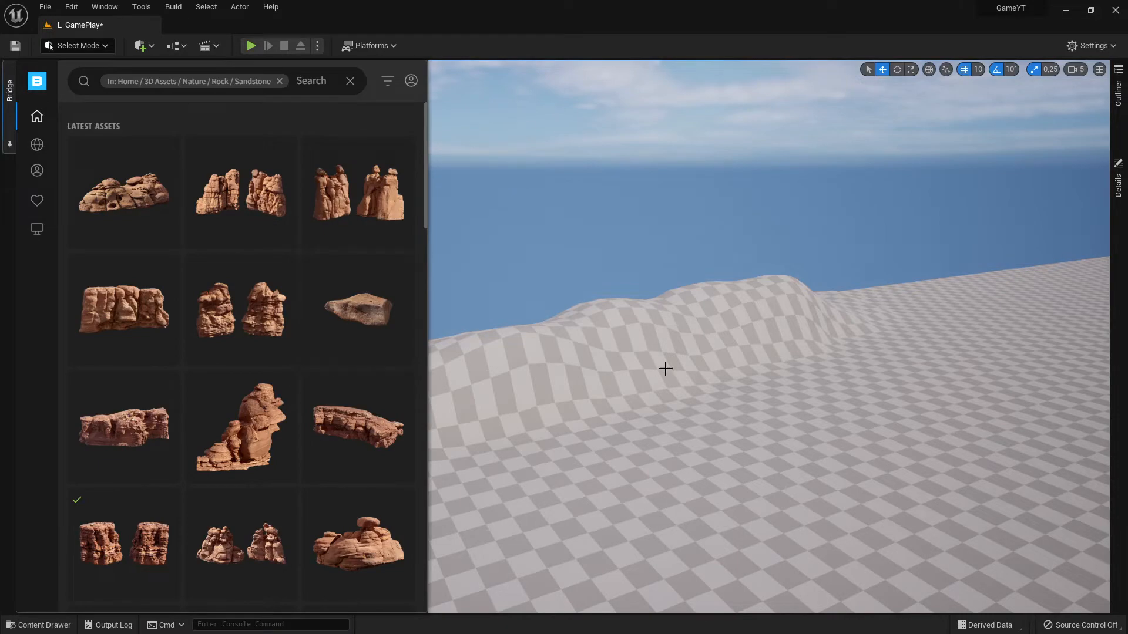
# Look through the sandstone rock assets in Bridge for cliffs to cover the hills, and close the library.
pyautogui.press('s')
pyautogui.moveTo(664, 369); pyautogui.dragTo(479, 386, button='right')
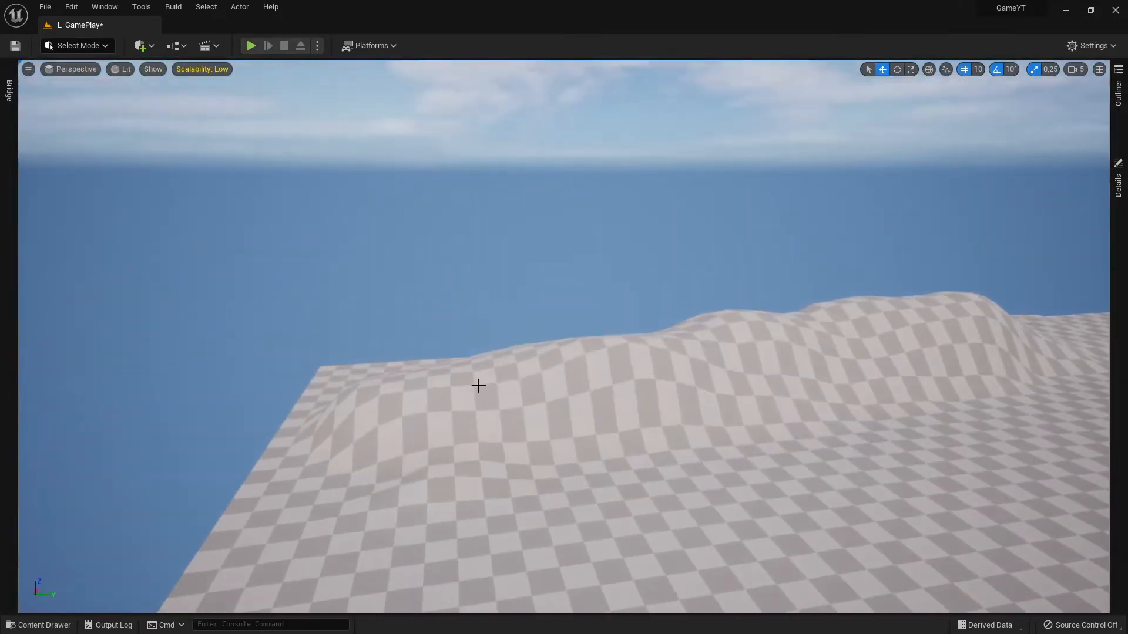
pyautogui.click(9, 95)
pyautogui.scroll(-8, 344, 346)
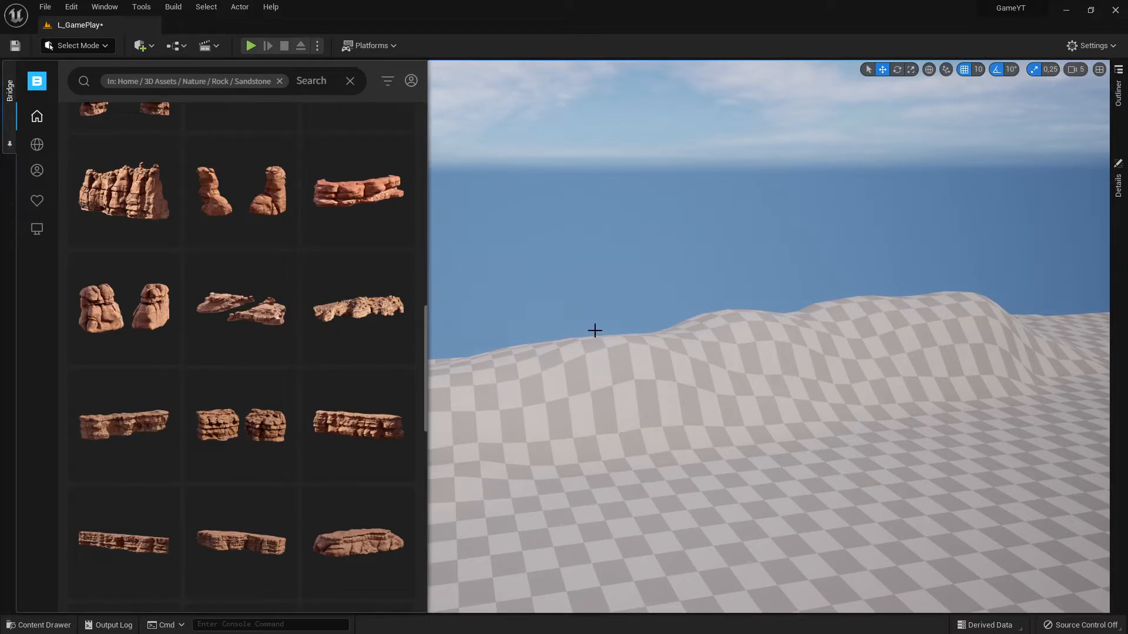
pyautogui.click(602, 288)
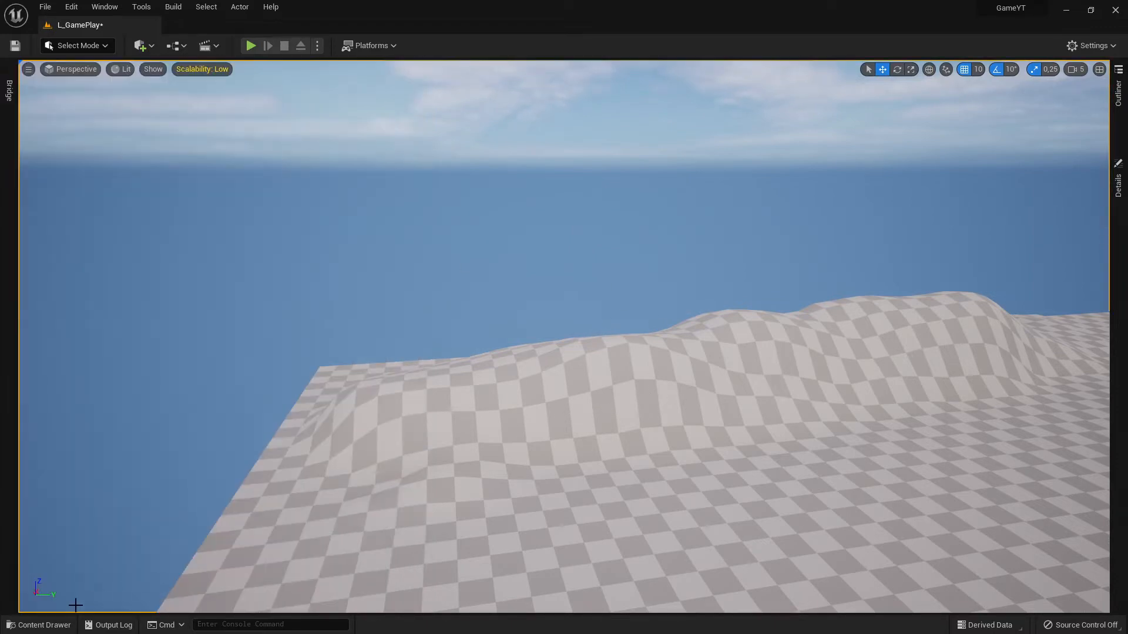
# Check the project's Megascans 3D_Assets folders, including the canyon sandstone and ice cliff ones, for already imported meshes.
pyautogui.click(39, 625)
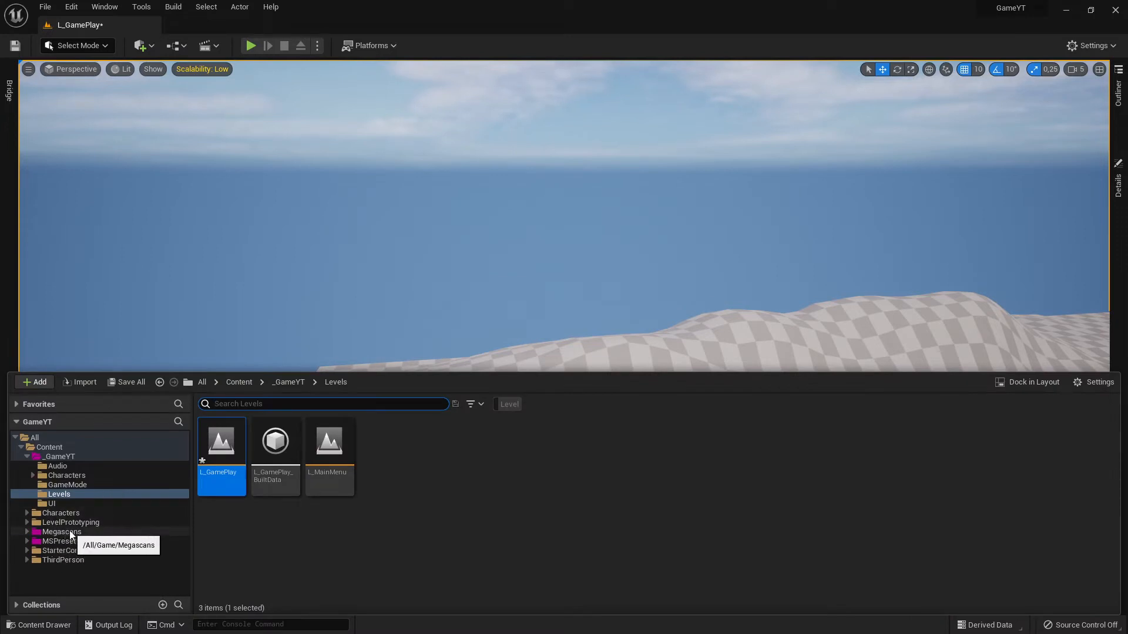
pyautogui.click(70, 533)
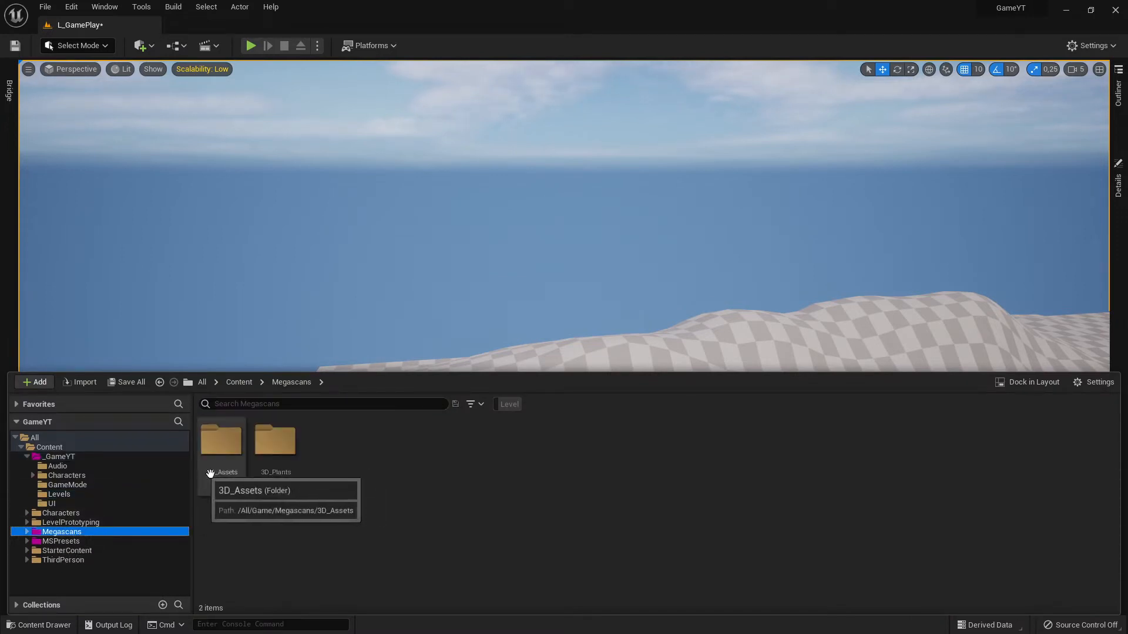
pyautogui.doubleClick(221, 447)
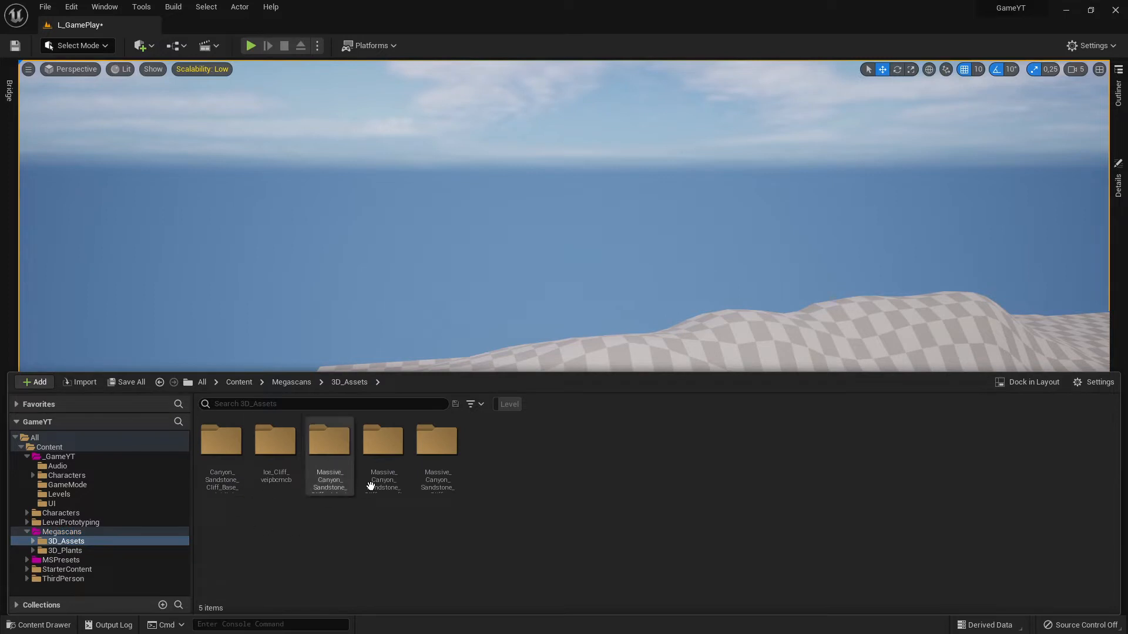
pyautogui.doubleClick(223, 450)
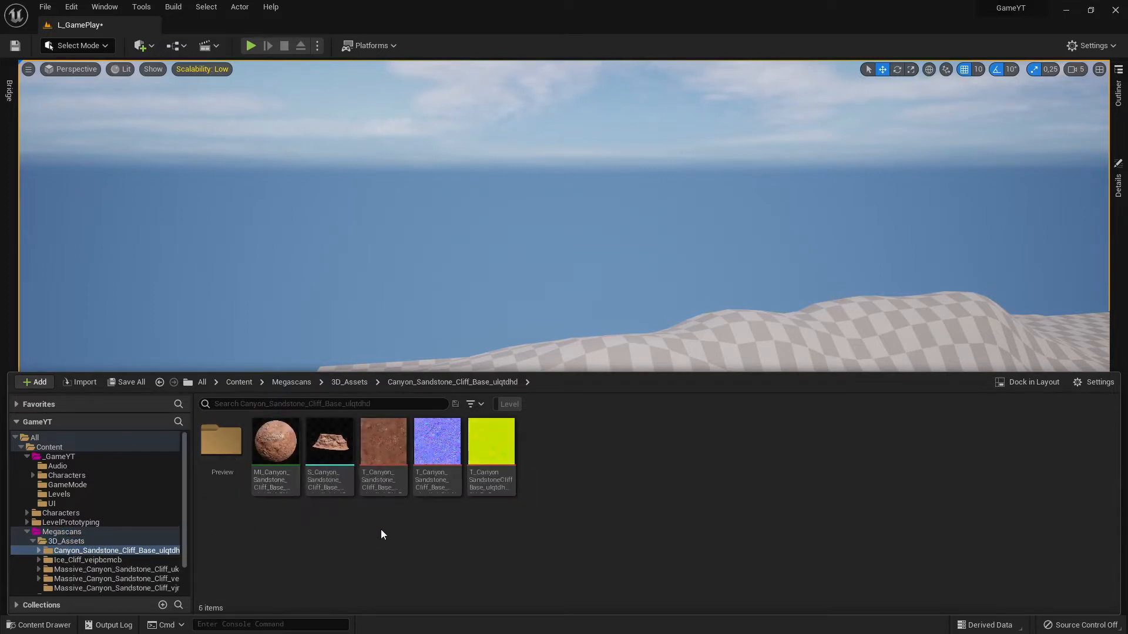
pyautogui.click(97, 561)
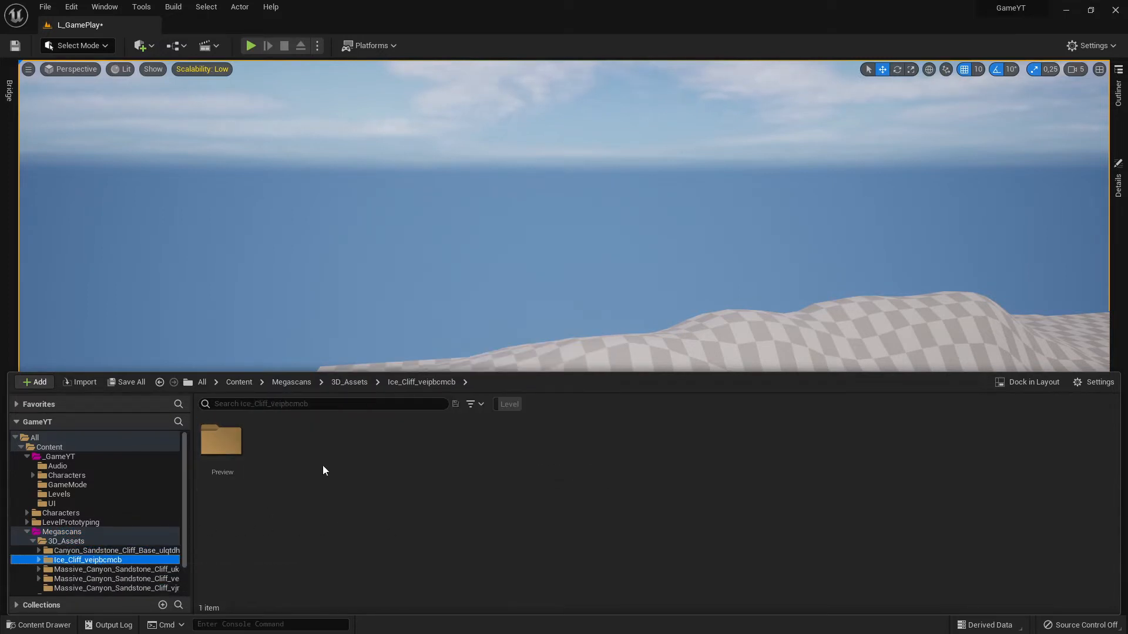
pyautogui.click(221, 446)
pyautogui.click(97, 570)
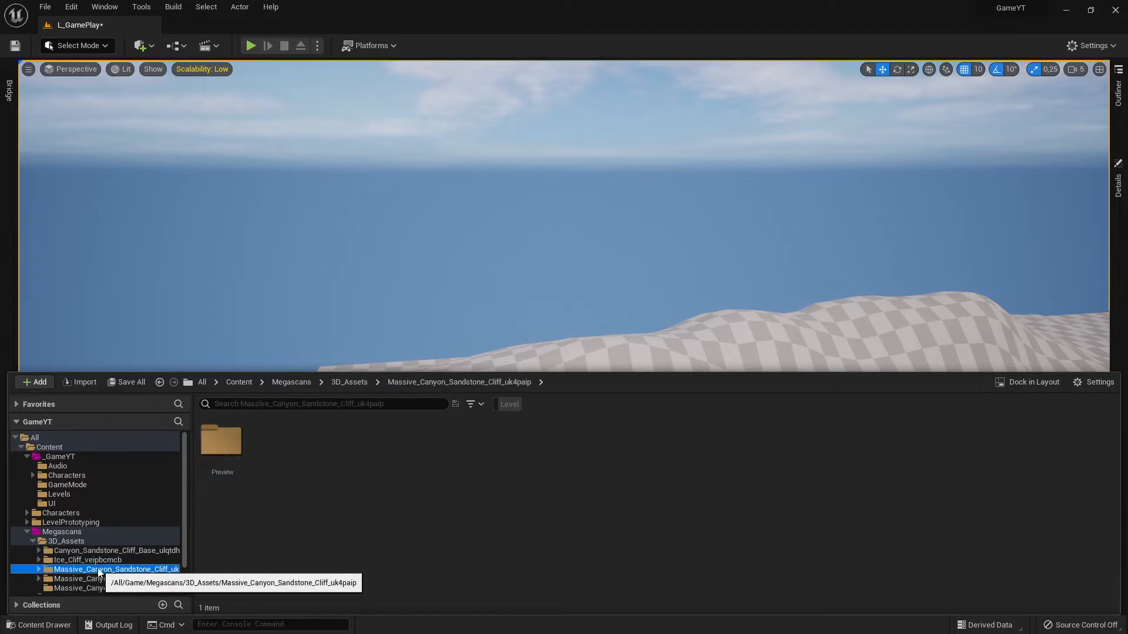
pyautogui.doubleClick(242, 457)
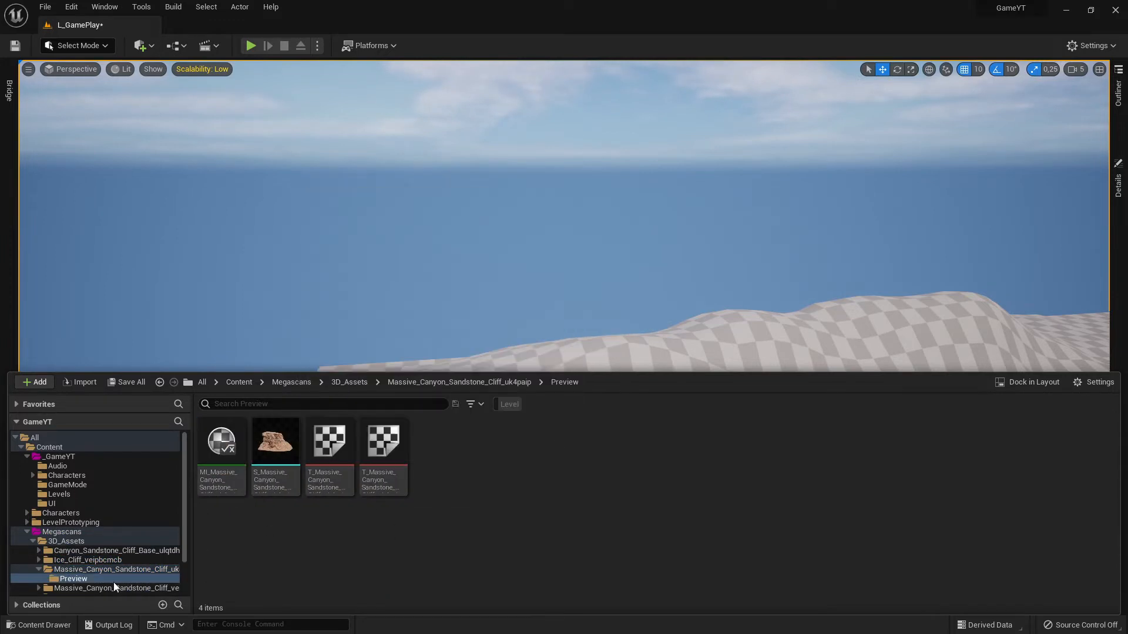
pyautogui.click(75, 541)
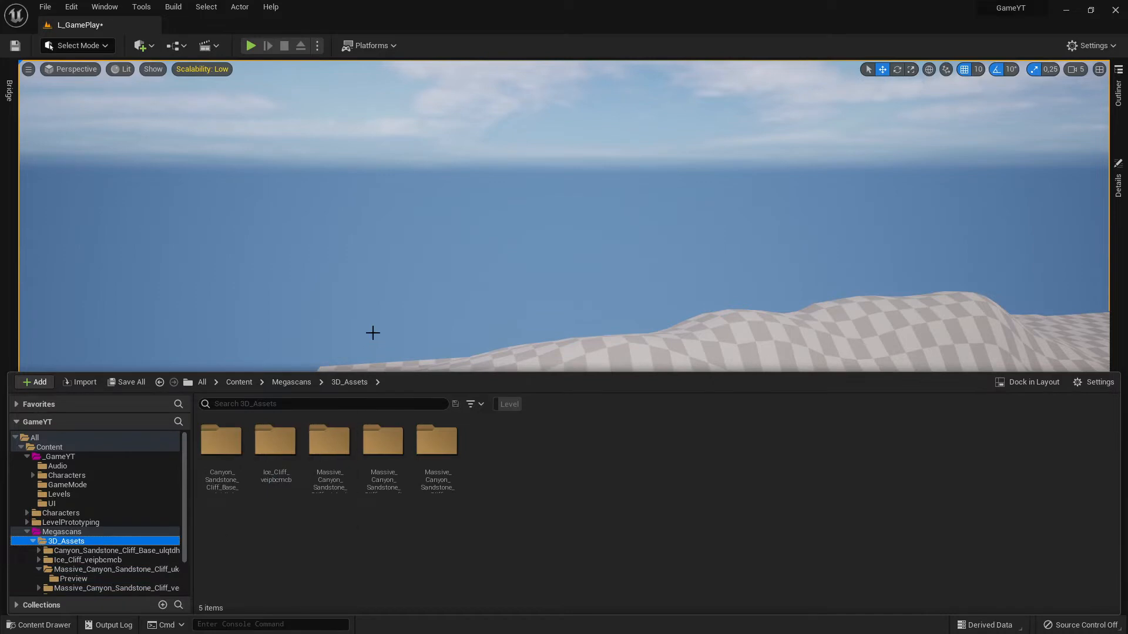
# Place the Canyon_Sandstone_Cliff_Base static mesh against the near end of the hill at the landscape's edge.
pyautogui.moveTo(363, 327)
pyautogui.mouseDown(button='right')
pyautogui.moveTo(441, 370)
pyautogui.moveTo(429, 349)
pyautogui.moveTo(363, 327)
pyautogui.mouseUp(button='right')
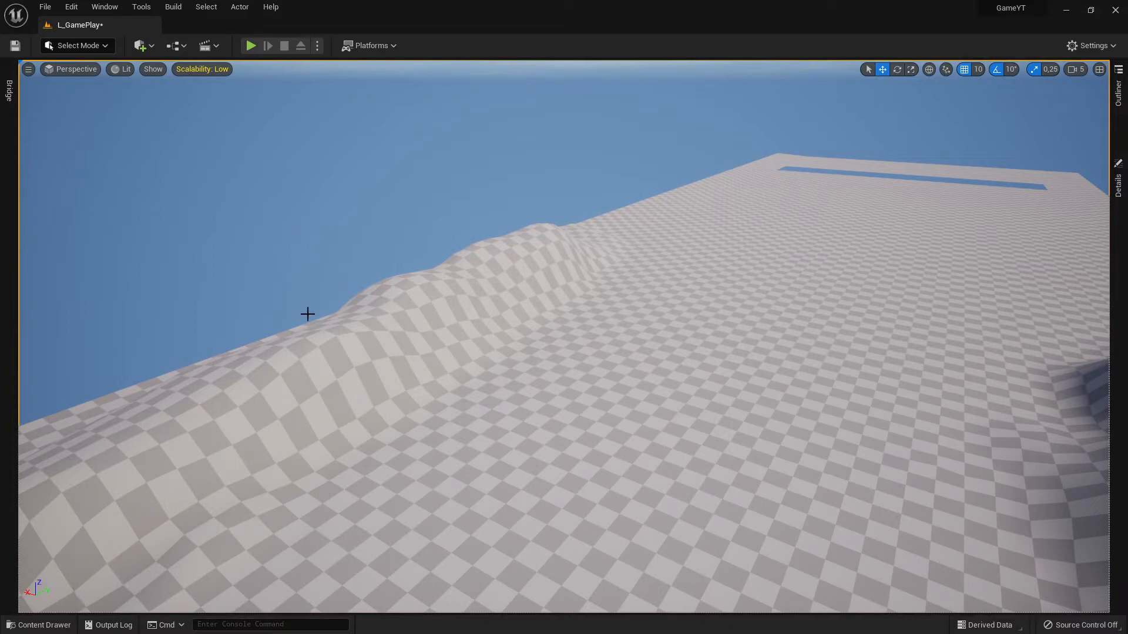
pyautogui.moveTo(205, 395); pyautogui.dragTo(147, 564, button='right')
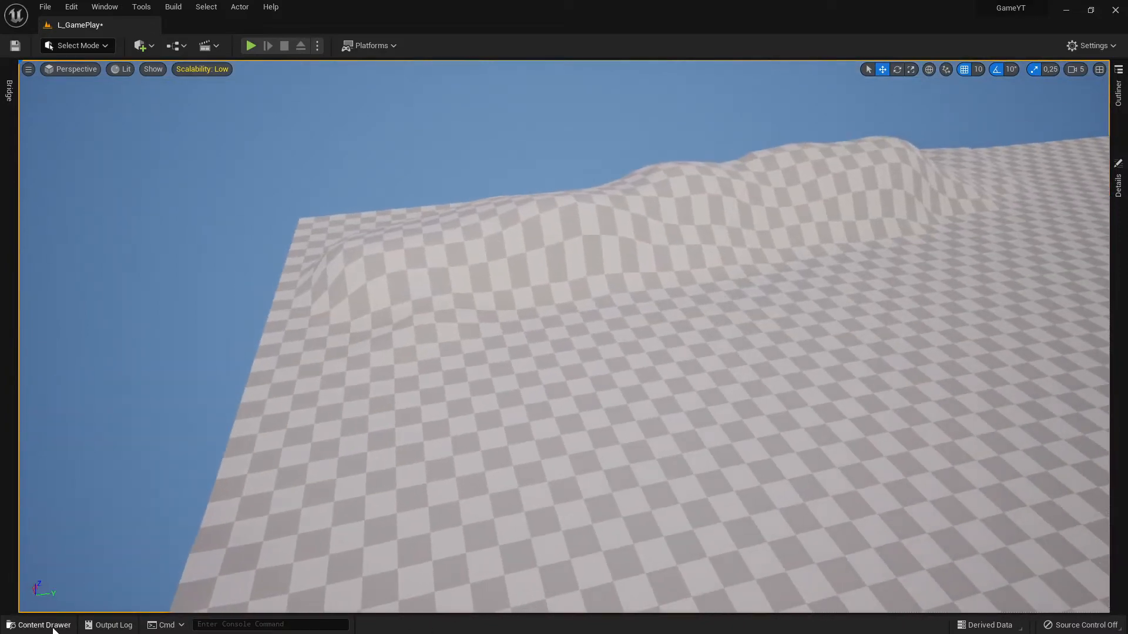
pyautogui.click(44, 625)
pyautogui.doubleClick(220, 442)
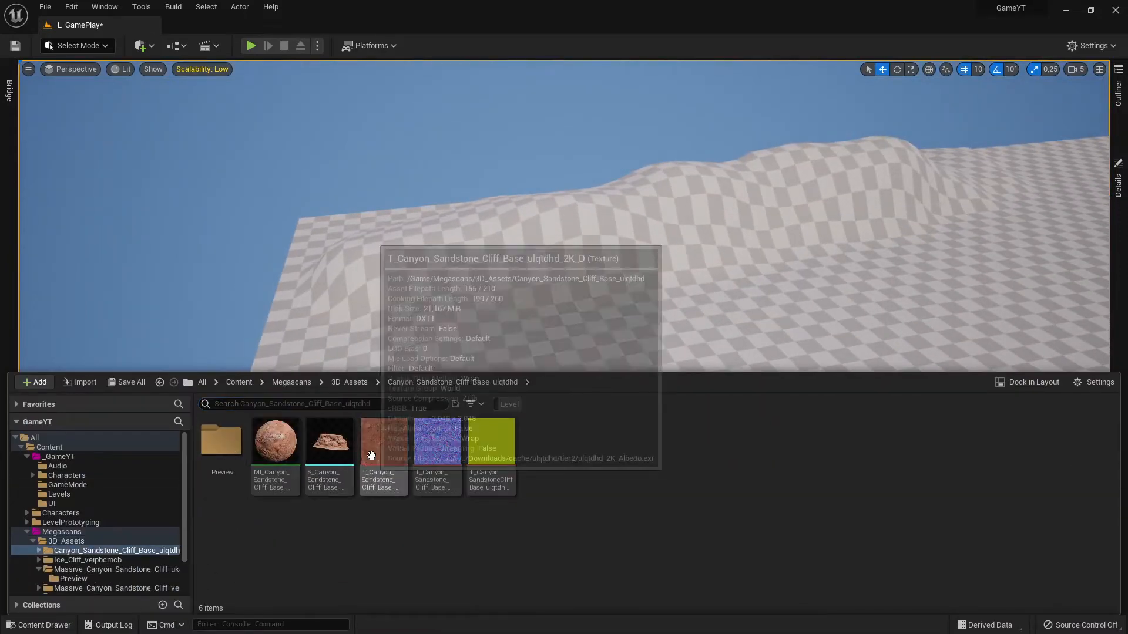
pyautogui.moveTo(329, 442); pyautogui.dragTo(443, 299)
# Rotate the sandstone cliff about 90° around its vertical axis so it runs along the hill.
pyautogui.moveTo(472, 338); pyautogui.dragTo(500, 324, button='right')
pyautogui.press('w')
pyautogui.press('a')
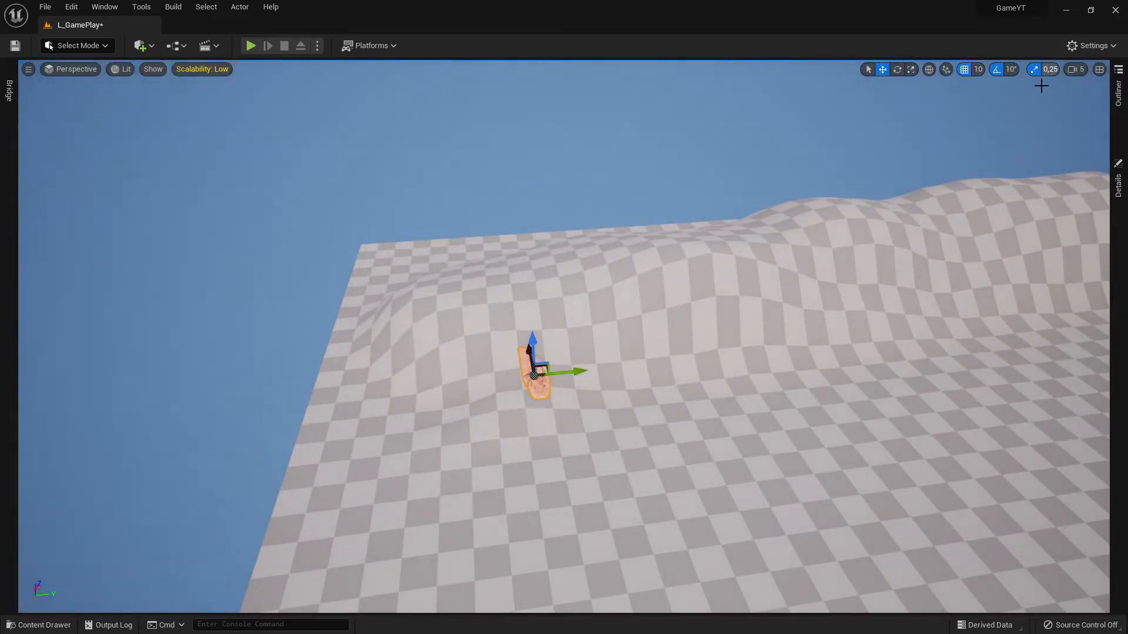
pyautogui.press('e')
pyautogui.moveTo(546, 407); pyautogui.dragTo(499, 411)
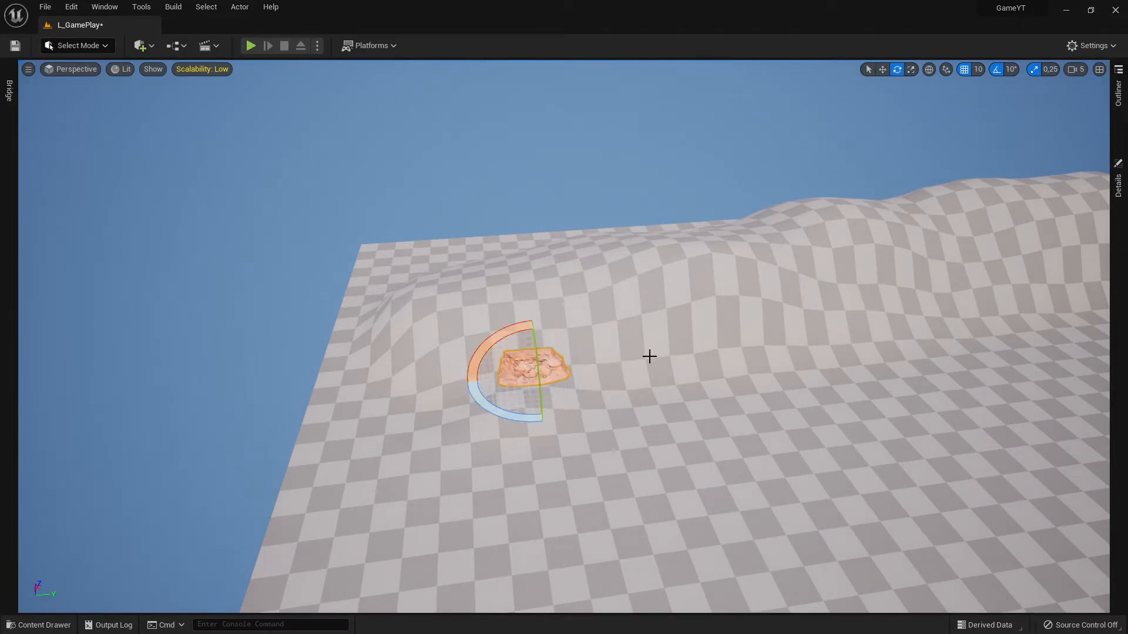
# Scale the sandstone cliff uniformly to 4,0, check its transform details, and select the landscape.
pyautogui.press('w')
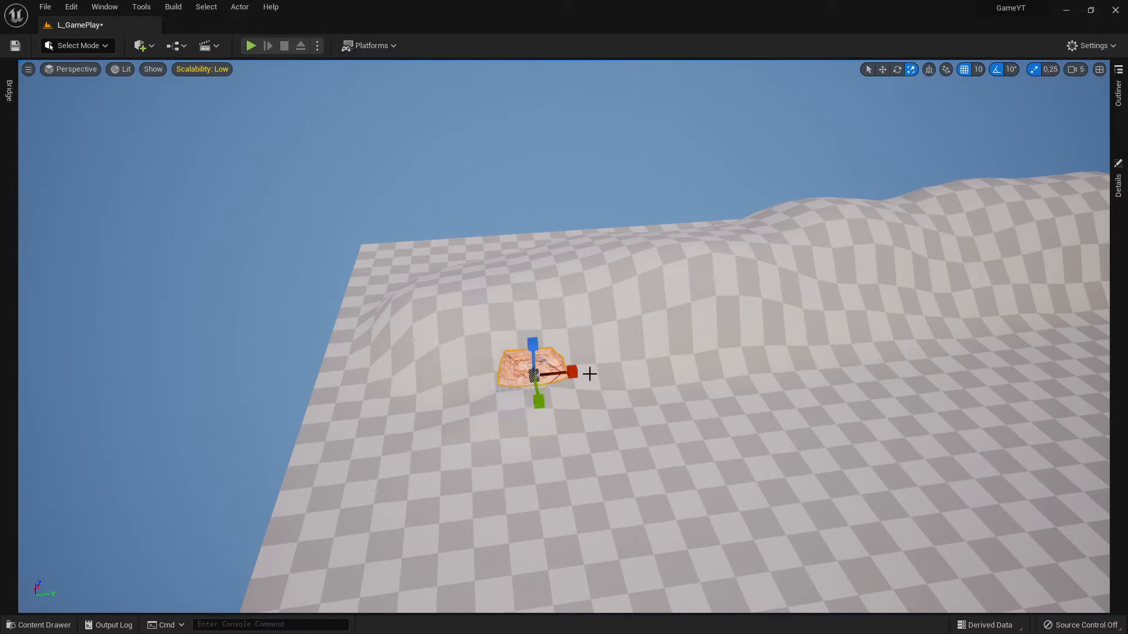
pyautogui.press('r')
pyautogui.moveTo(534, 375); pyautogui.dragTo(582, 352)
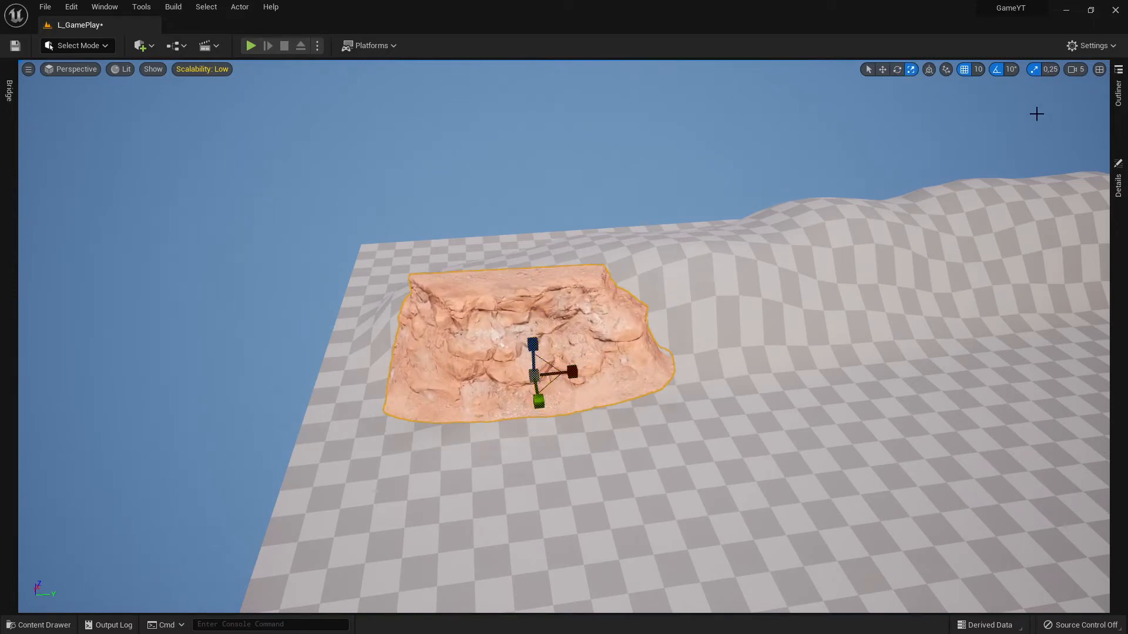
pyautogui.click(1118, 182)
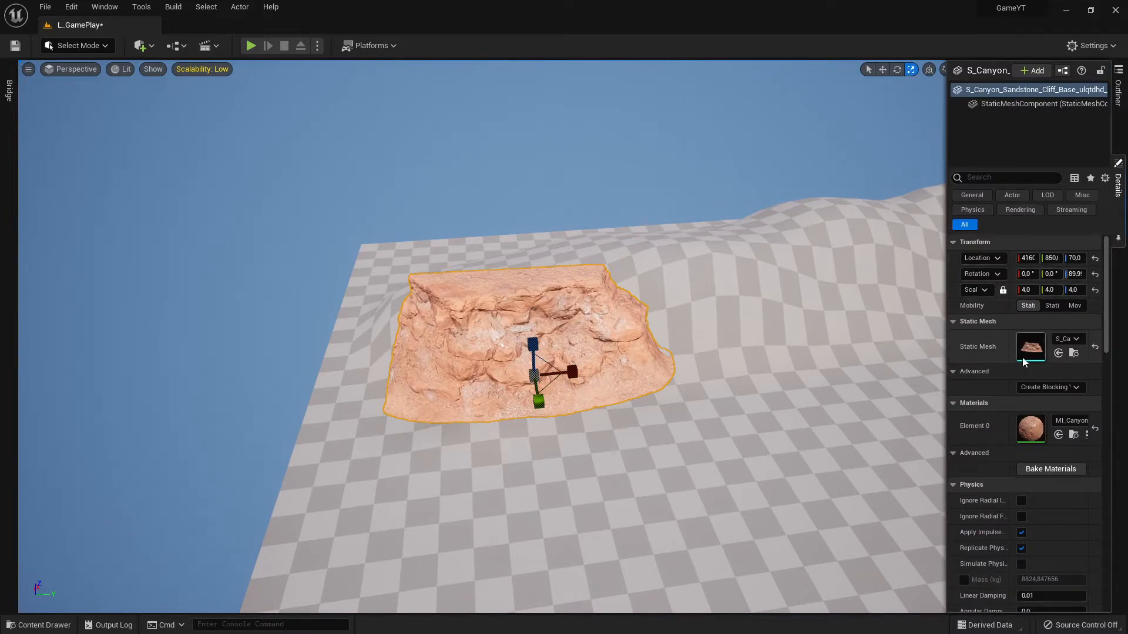
pyautogui.click(773, 333)
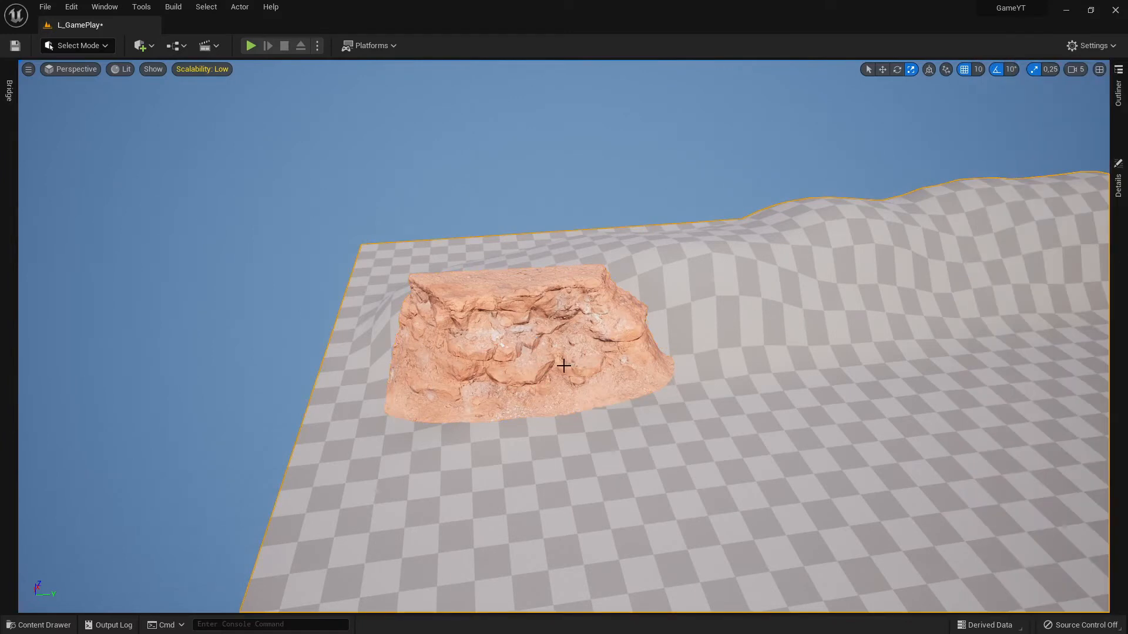
# Scale the sandstone cliff up uniformly so it covers the hill's near end at the landscape's edge.
pyautogui.click(529, 366)
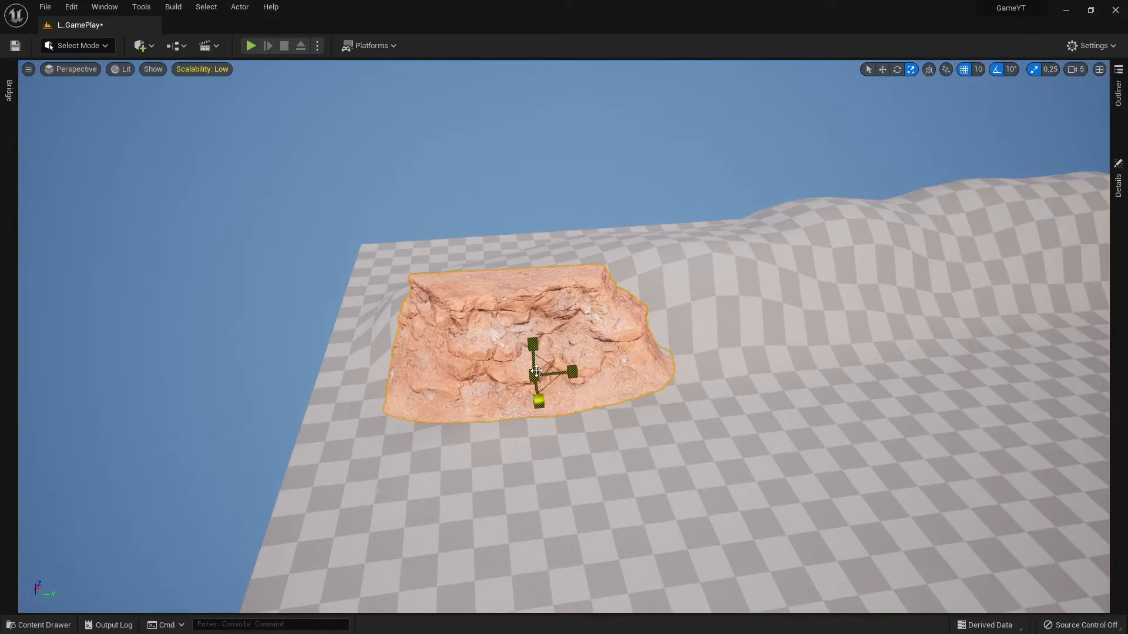
pyautogui.moveTo(536, 371); pyautogui.dragTo(571, 370)
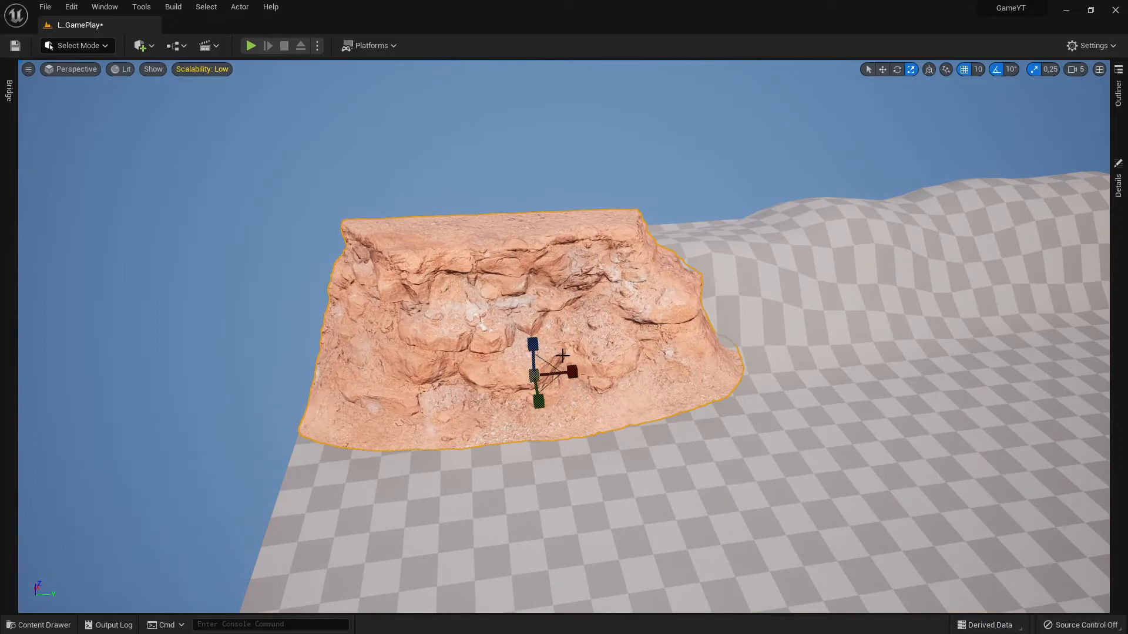
pyautogui.moveTo(656, 351); pyautogui.dragTo(710, 358, button='right')
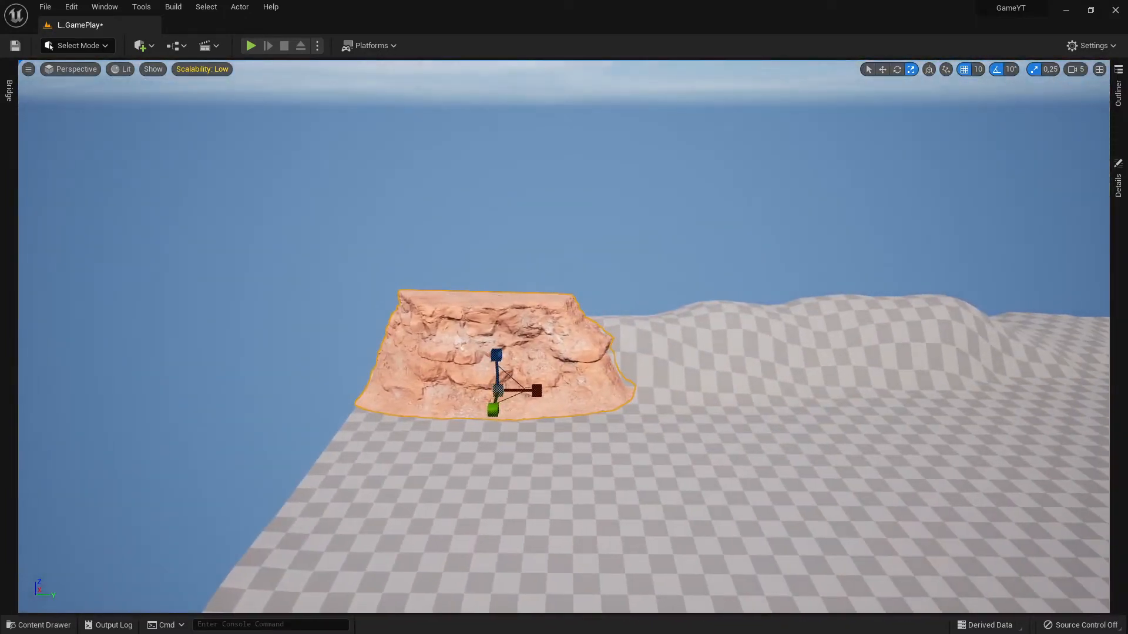
# Duplicate the sandstone cliff three times along the hill to form a continuous row of four overlapping cliffs.
pyautogui.press('e')
pyautogui.press('w')
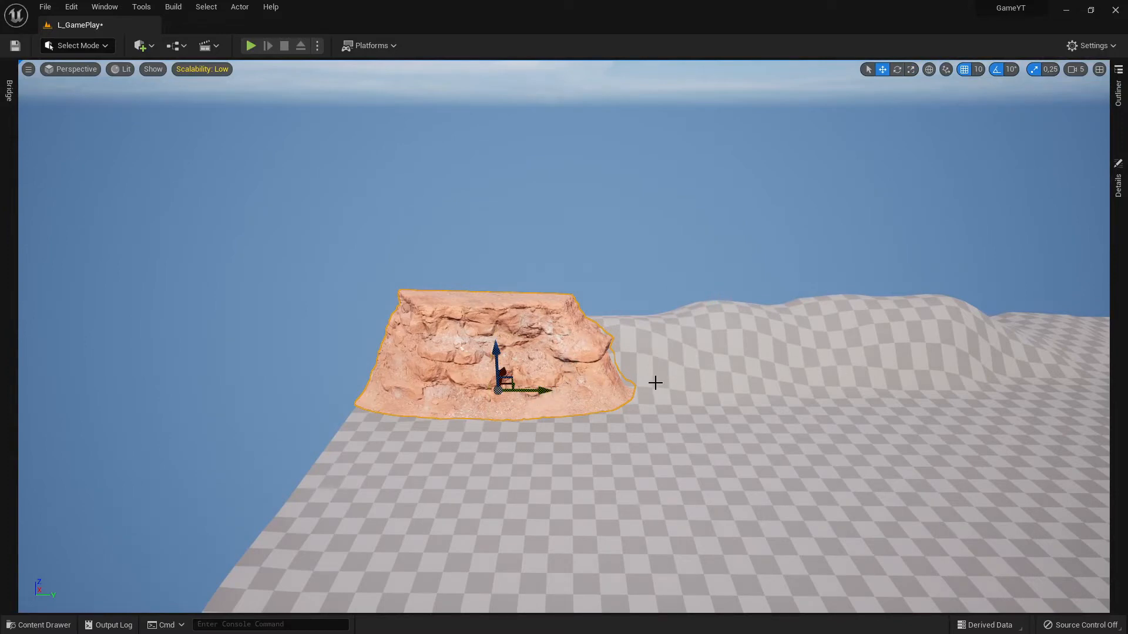
pyautogui.moveTo(656, 383); pyautogui.dragTo(690, 385, button='right')
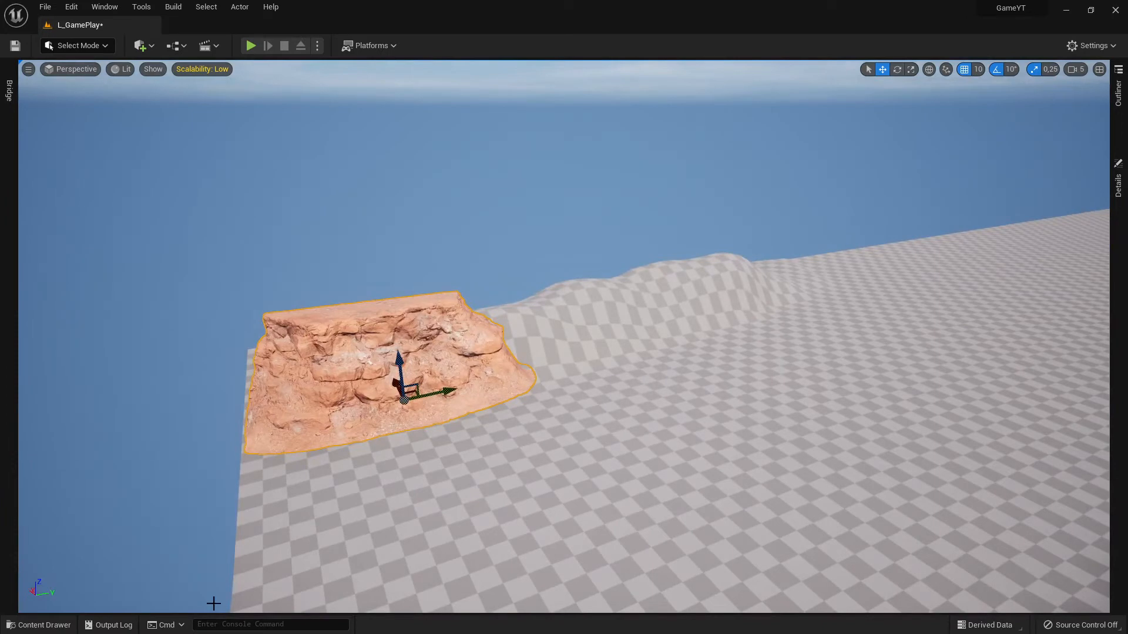
pyautogui.moveTo(696, 338); pyautogui.dragTo(664, 348, button='right')
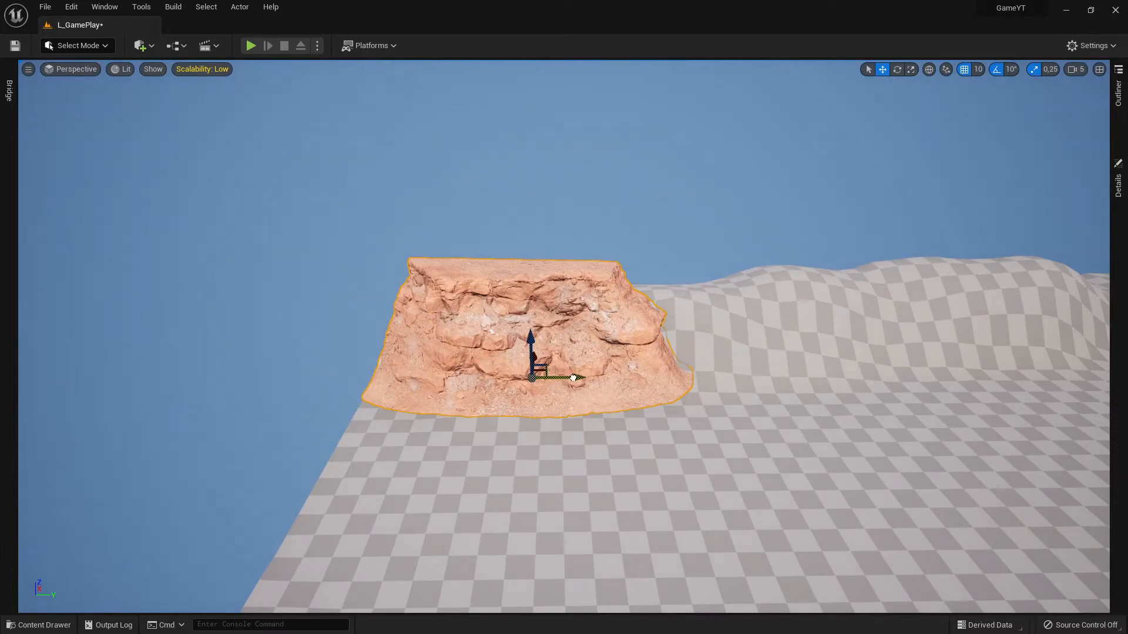
pyautogui.keyDown('alt'); pyautogui.moveTo(573, 378); pyautogui.dragTo(758, 378); pyautogui.keyUp('alt')
pyautogui.moveTo(584, 406); pyautogui.dragTo(675, 399, button='right')
pyautogui.press('w')
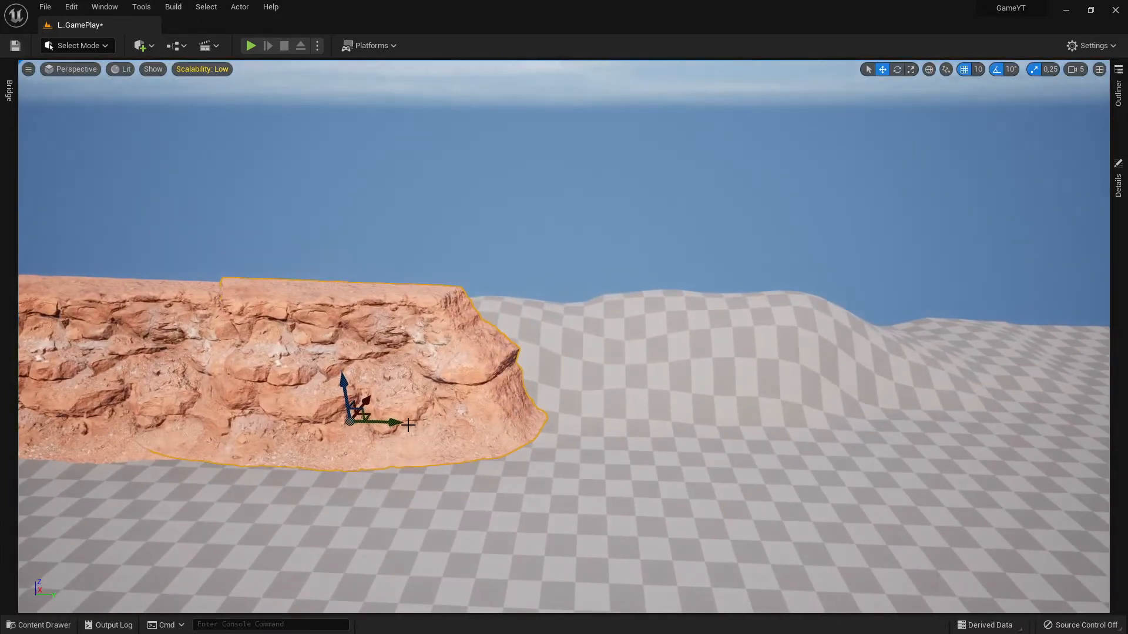
pyautogui.keyDown('alt'); pyautogui.moveTo(409, 425); pyautogui.dragTo(833, 439); pyautogui.keyUp('alt')
pyautogui.moveTo(794, 397); pyautogui.dragTo(796, 408)
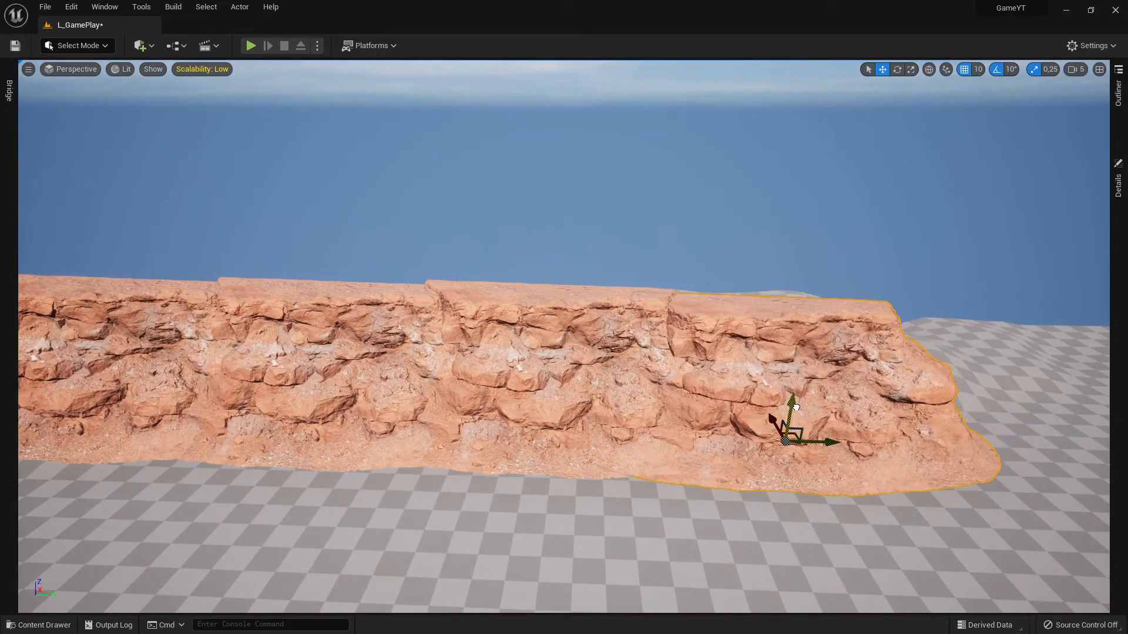
# Play from the landscape beside the cliff row, walk the character past the rocks, and end the play session.
pyautogui.moveTo(416, 356); pyautogui.dragTo(499, 406, button='right')
pyautogui.click(416, 356)
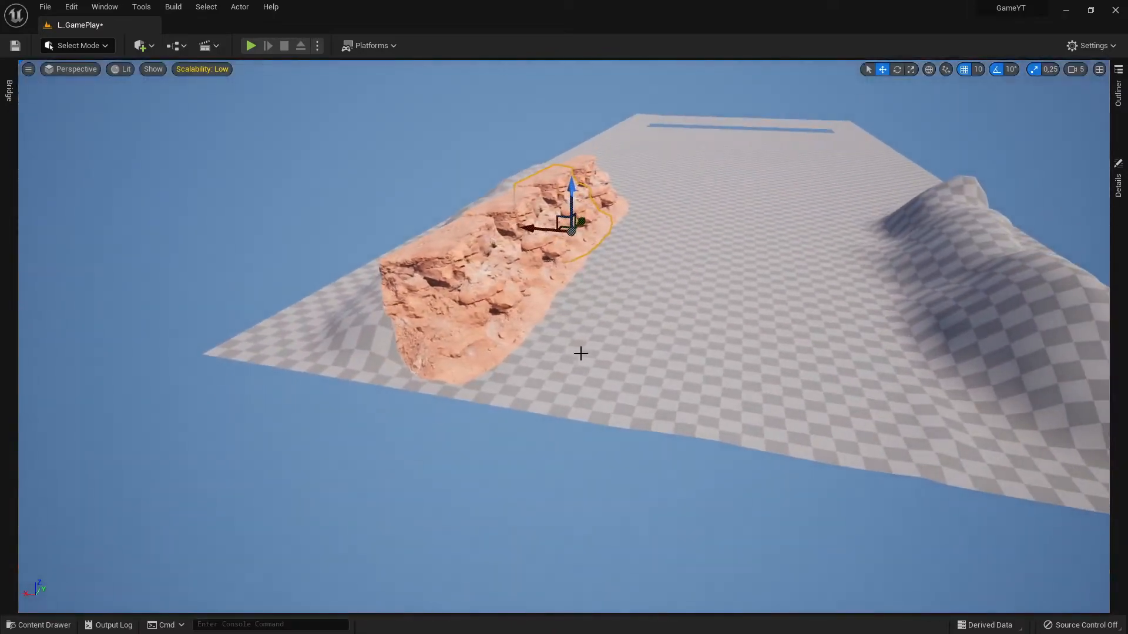
pyautogui.rightClick(558, 368)
pyautogui.click(597, 359)
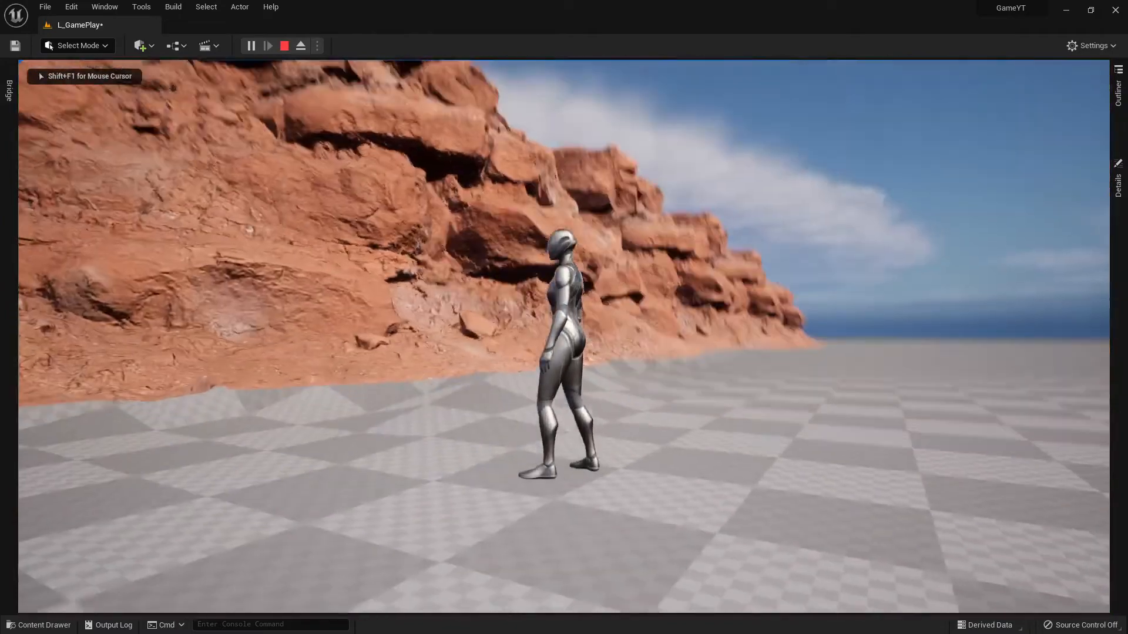
pyautogui.press('w')
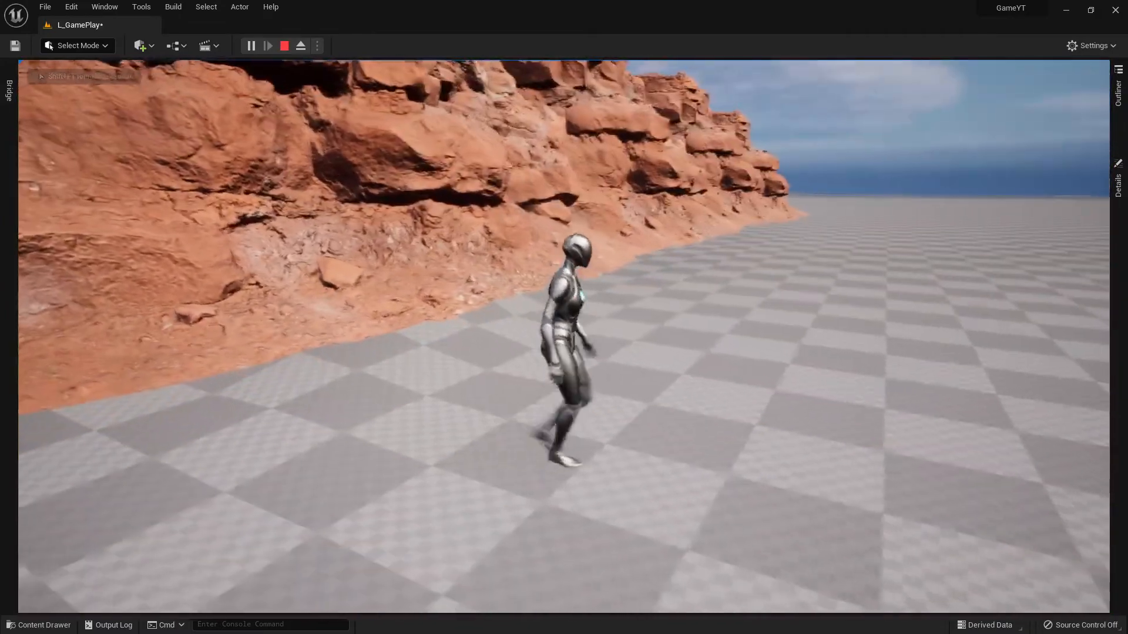
pyautogui.press('Escape')
# Select the four sandstone cliffs along with the landscape, raise them together, and fine-tune their height slightly downward.
pyautogui.moveTo(531, 298); pyautogui.dragTo(410, 291, button='right')
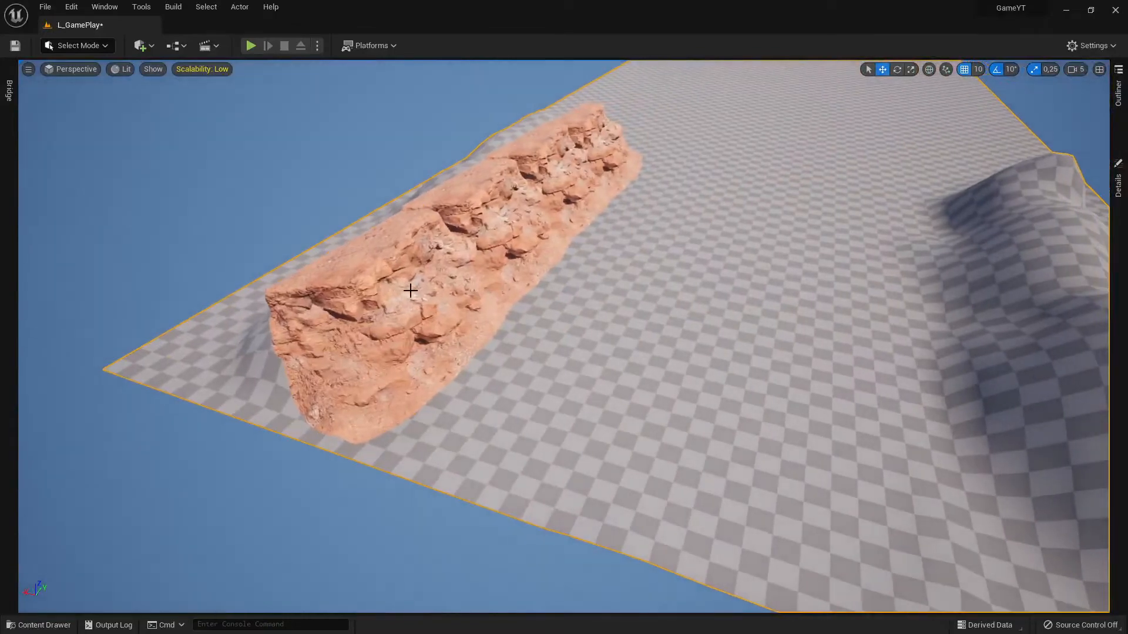
pyautogui.click(555, 167)
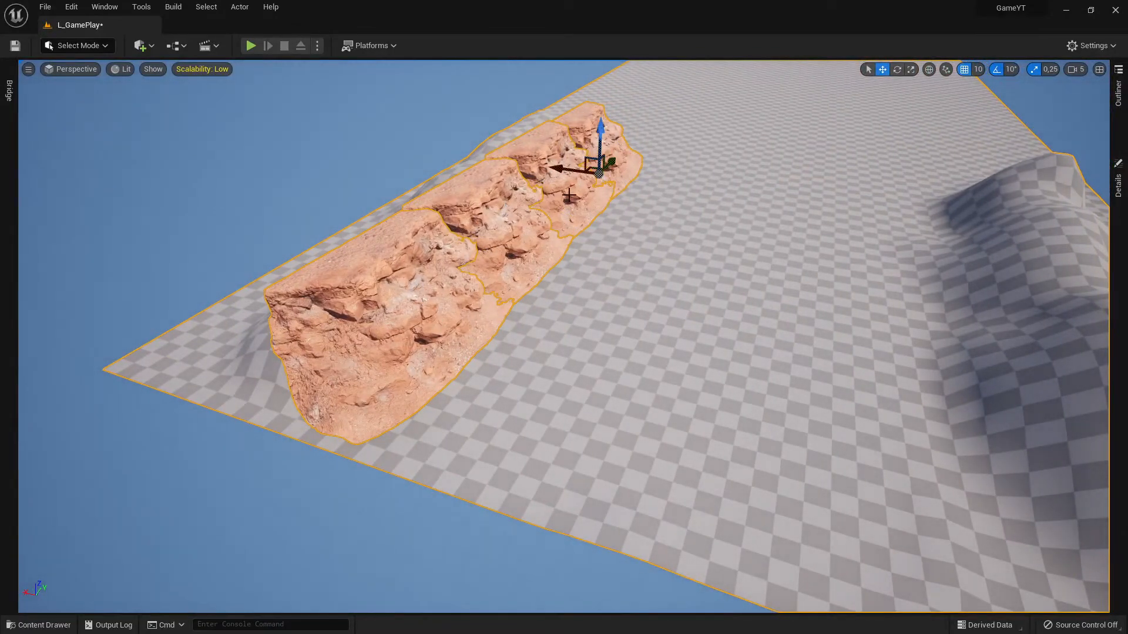
pyautogui.moveTo(601, 127)
pyautogui.mouseDown()
pyautogui.moveTo(604, 141)
pyautogui.moveTo(614, 112)
pyautogui.mouseUp()
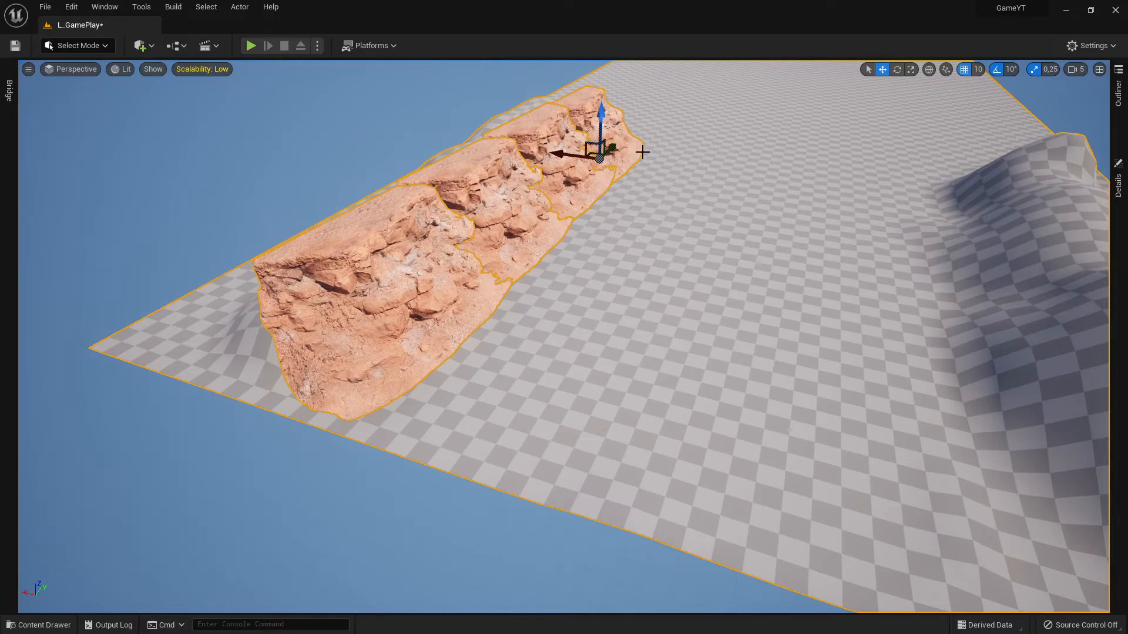
pyautogui.moveTo(602, 117); pyautogui.dragTo(423, 27, button='right')
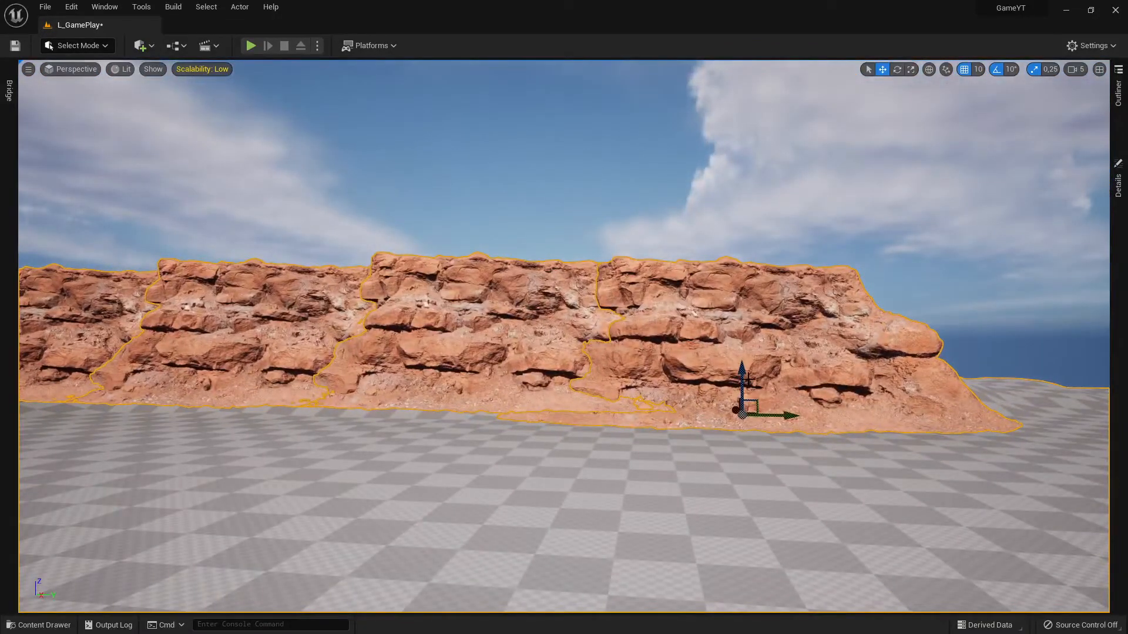
pyautogui.moveTo(744, 377)
pyautogui.mouseDown()
pyautogui.moveTo(743, 388)
pyautogui.moveTo(743, 375)
pyautogui.mouseUp()
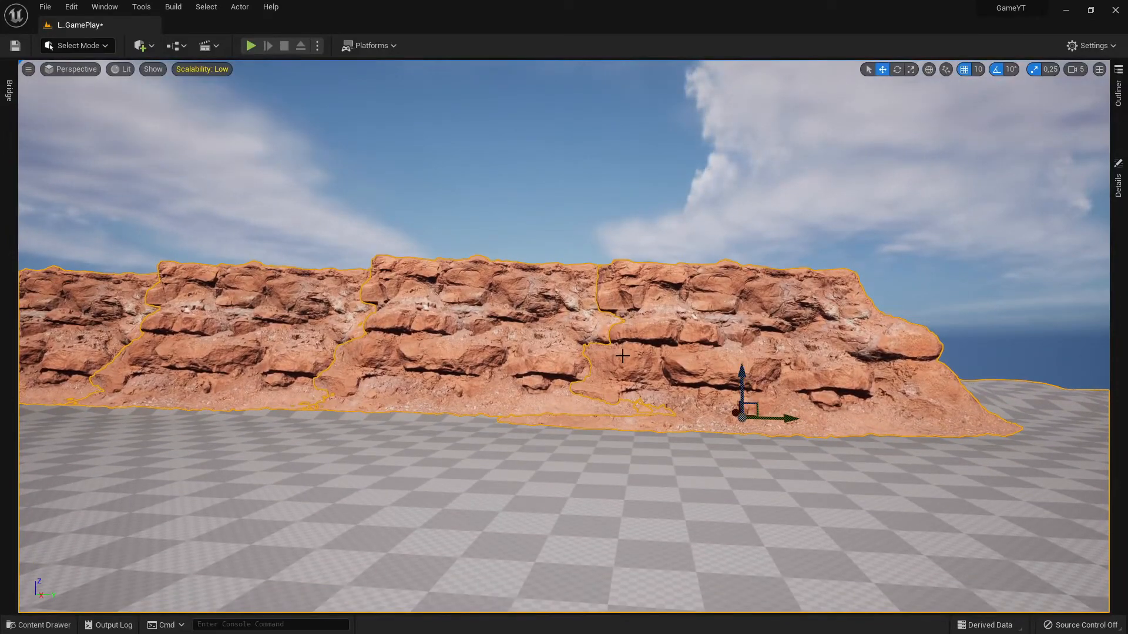
pyautogui.moveTo(622, 355); pyautogui.dragTo(643, 379, button='right')
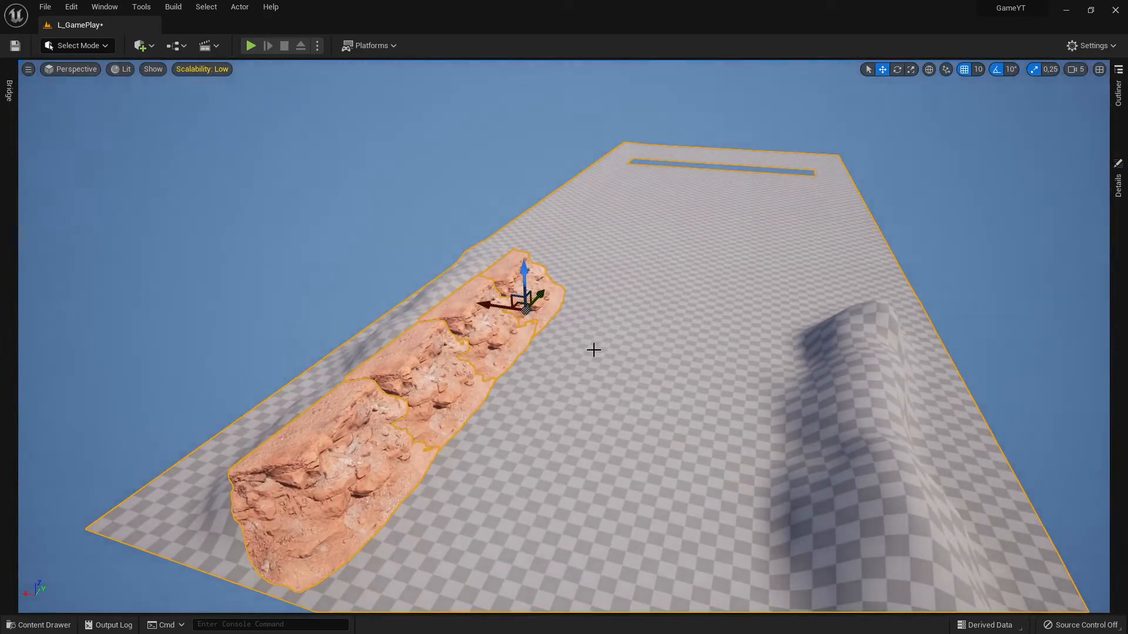
# Reselect only the four sandstone cliffs without the landscape and inspect how their bases meet the ground.
pyautogui.click(676, 314)
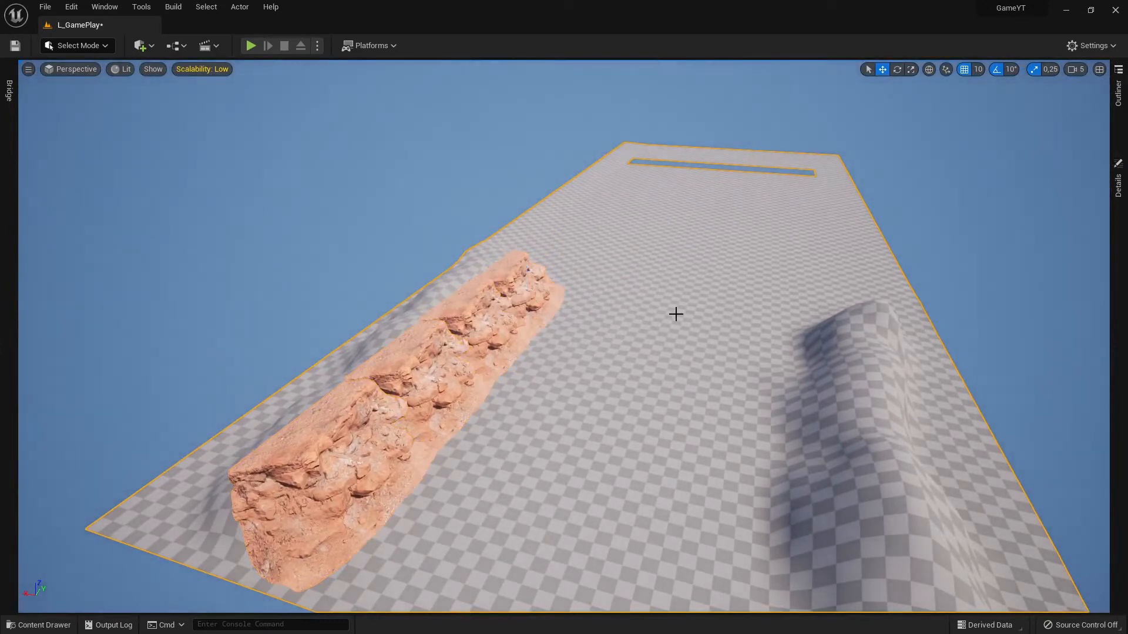
pyautogui.click(514, 323)
pyautogui.keyDown('ctrl'); pyautogui.click(462, 334); pyautogui.keyUp('ctrl')
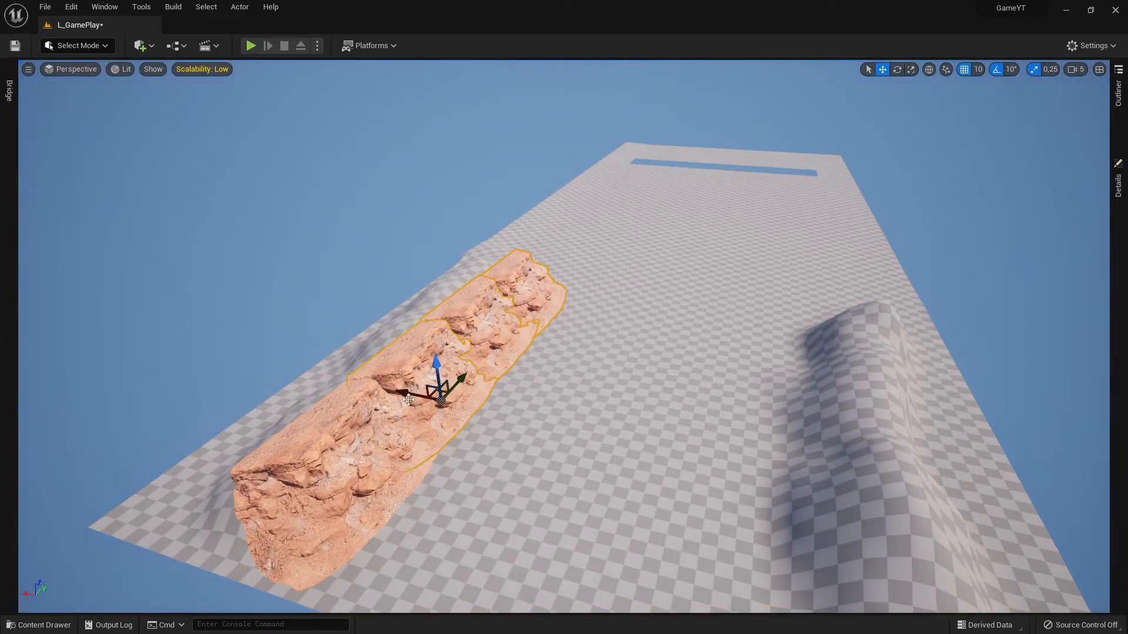
pyautogui.keyDown('ctrl'); pyautogui.click(395, 428); pyautogui.keyUp('ctrl')
pyautogui.press('d')
pyautogui.moveTo(537, 394); pyautogui.dragTo(441, 367, button='right')
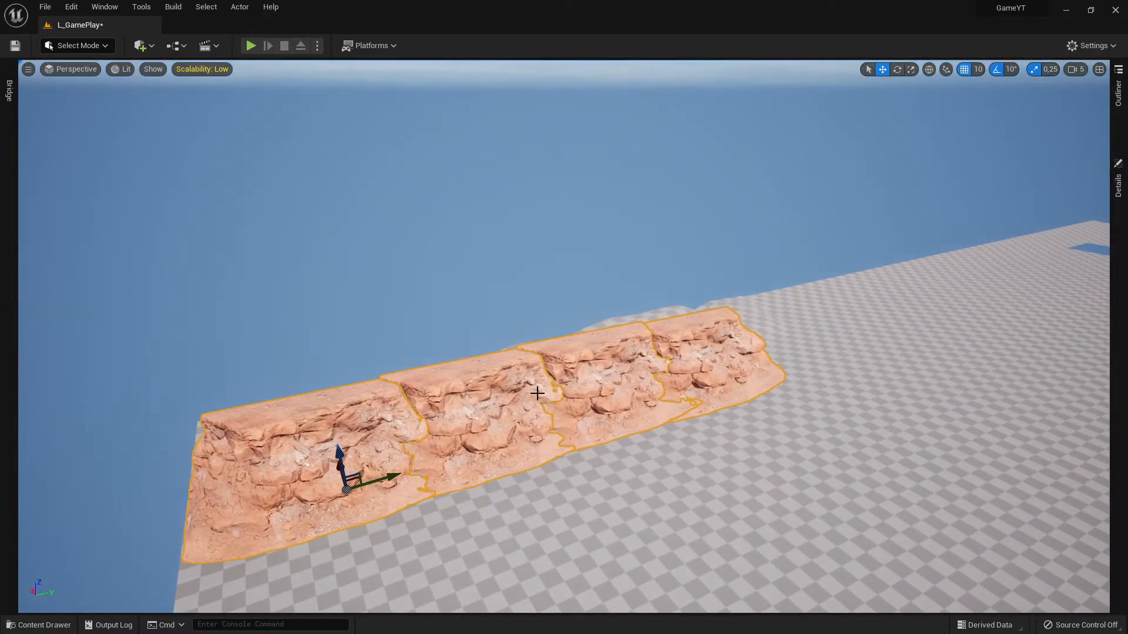
pyautogui.moveTo(537, 393); pyautogui.dragTo(488, 356, button='right')
pyautogui.press('w')
pyautogui.press('a')
pyautogui.press('d')
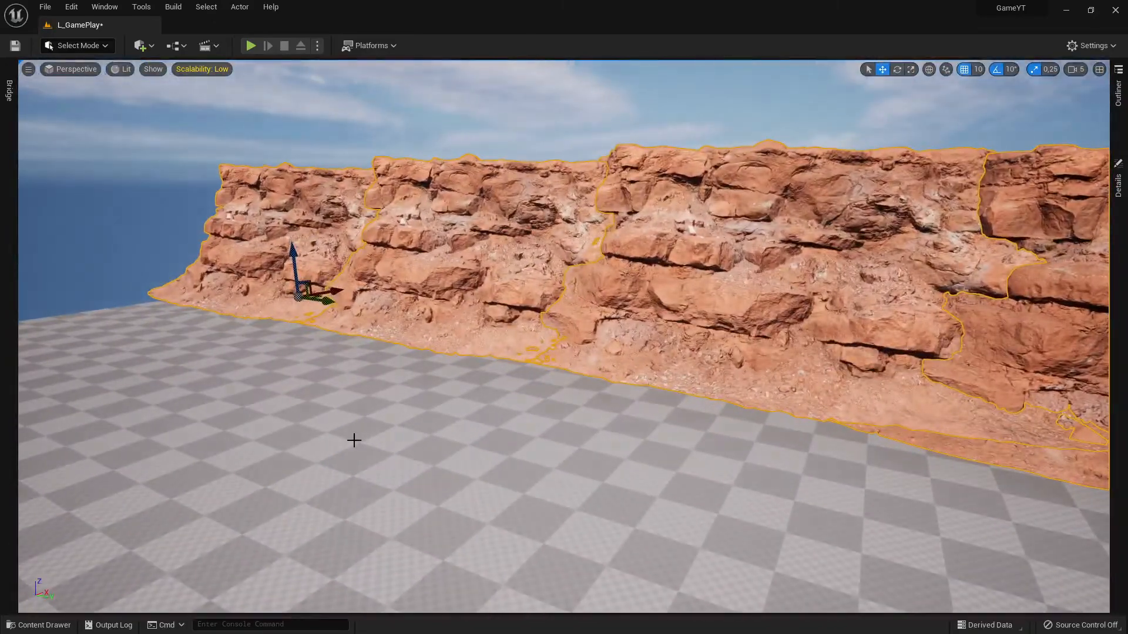
# Play from the ground in front of the cliff row to judge the wall's height against the character.
pyautogui.rightClick(213, 407)
pyautogui.click(268, 398)
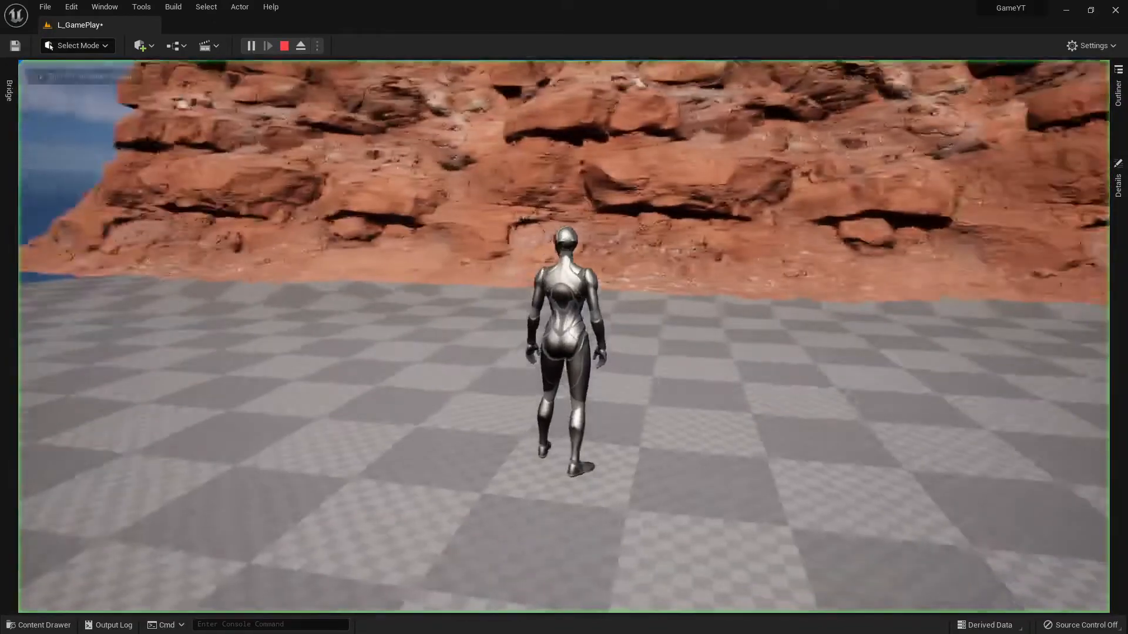
pyautogui.press('Escape')
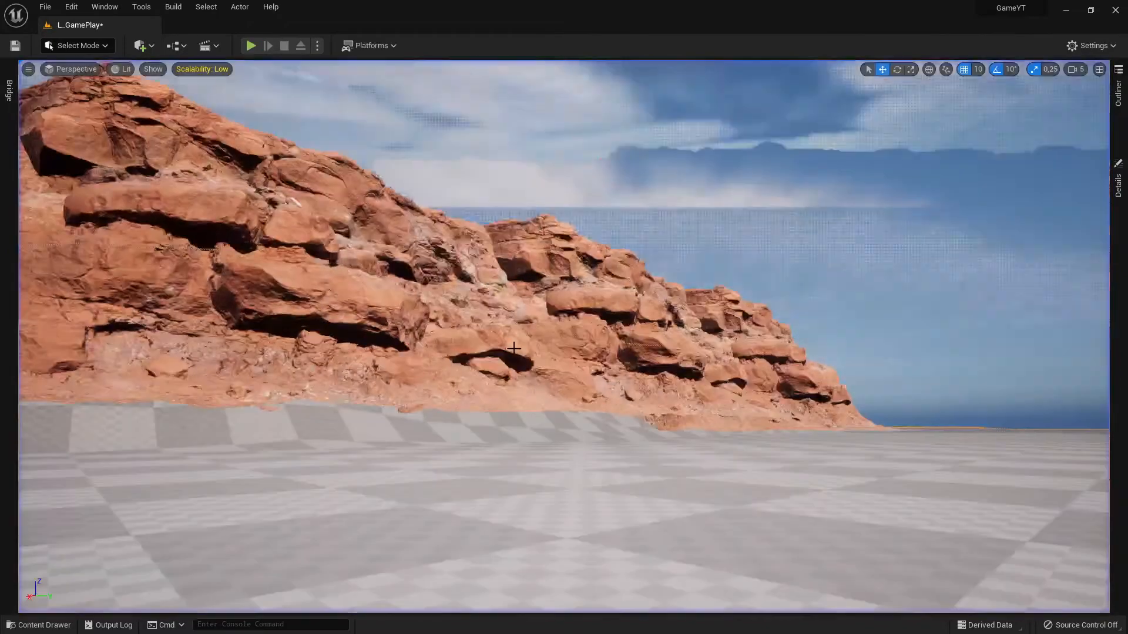
# Select all four sandstone cliffs and lower them slightly into the landscape.
pyautogui.moveTo(514, 349); pyautogui.dragTo(597, 340, button='right')
pyautogui.press('s')
pyautogui.click(597, 340)
pyautogui.keyDown('ctrl'); pyautogui.click(887, 307); pyautogui.keyUp('ctrl')
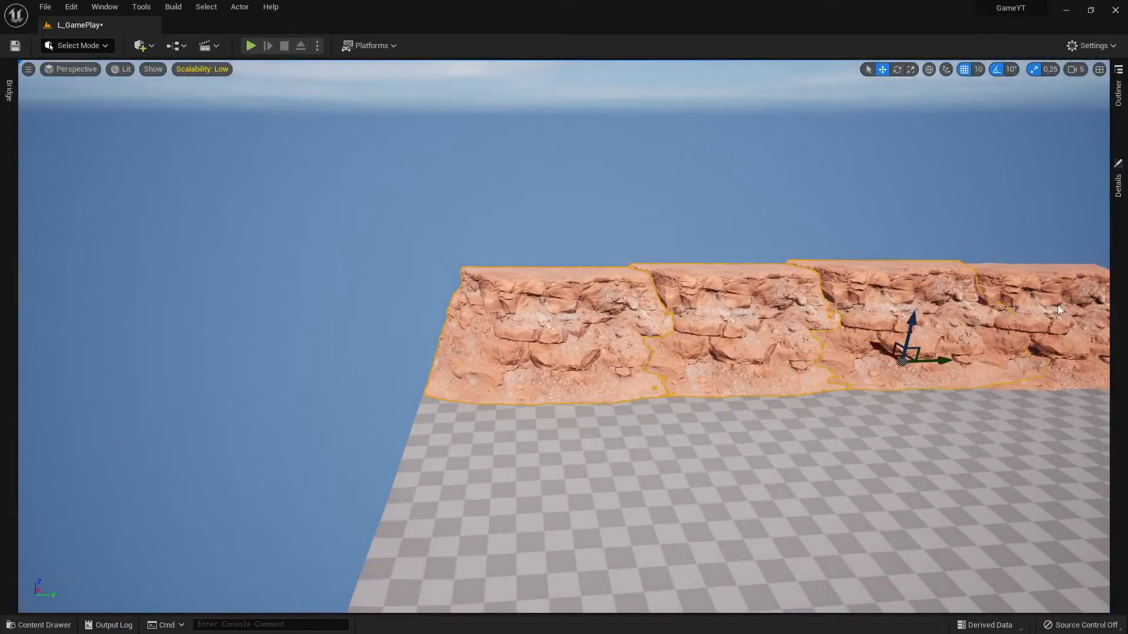
pyautogui.keyDown('ctrl'); pyautogui.click(1058, 305); pyautogui.keyUp('ctrl')
pyautogui.moveTo(1058, 323); pyautogui.dragTo(1061, 335)
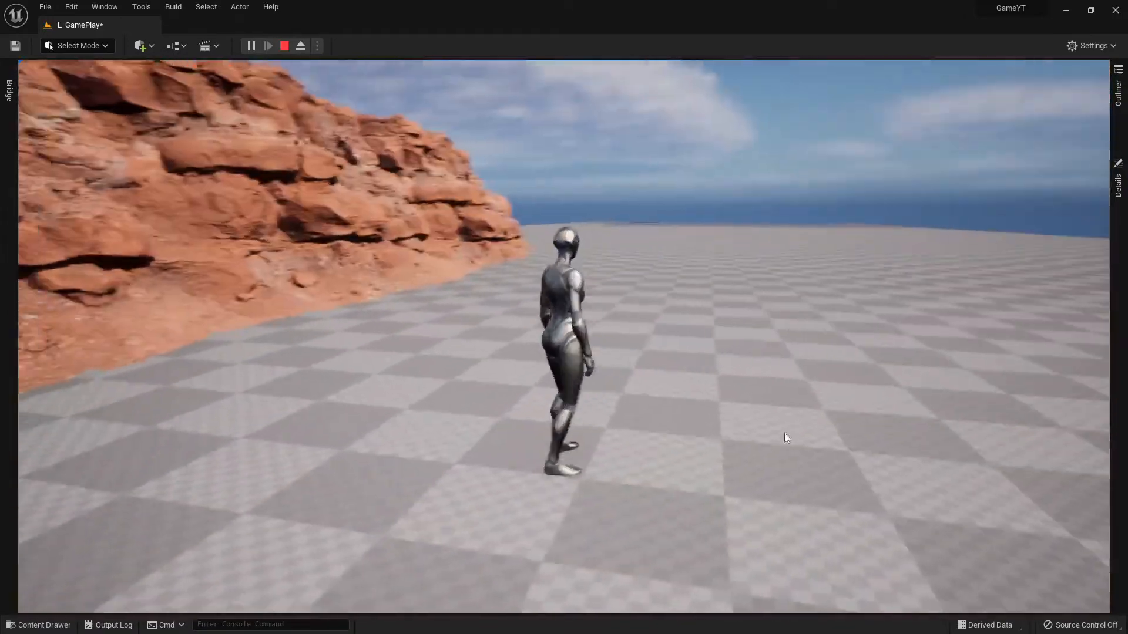
# Stop the play session and examine the cliff row and the bare hill on the opposite side of the landscape.
pyautogui.press('Escape')
pyautogui.moveTo(879, 371); pyautogui.dragTo(835, 358, button='right')
pyautogui.press('s')
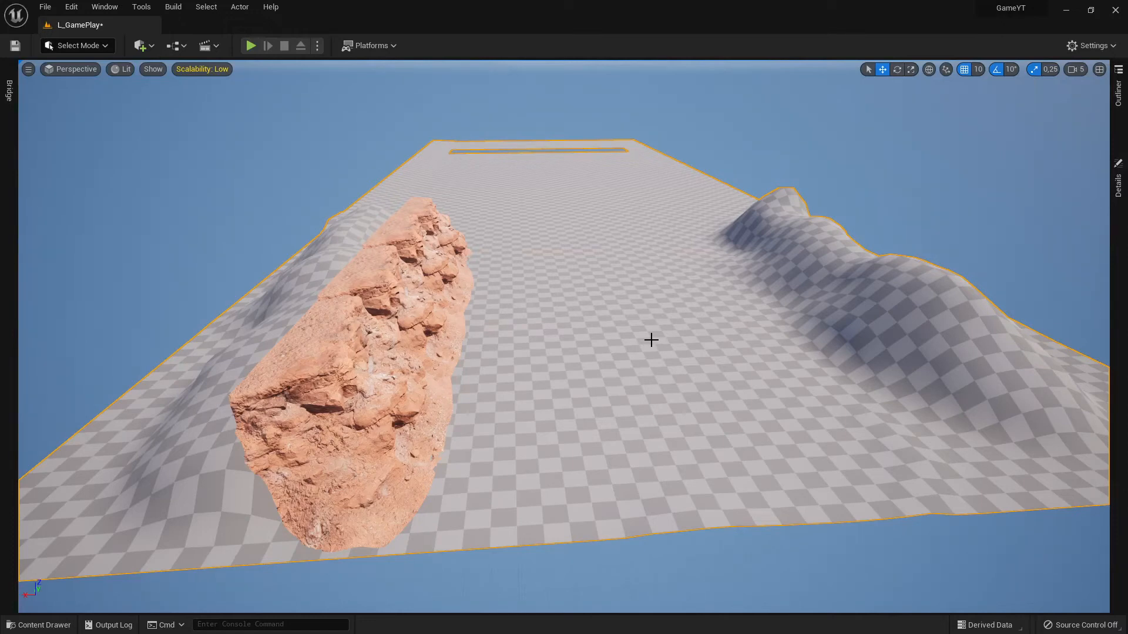
pyautogui.press('d')
pyautogui.moveTo(492, 276); pyautogui.dragTo(323, 208, button='right')
pyautogui.moveTo(582, 395); pyautogui.dragTo(676, 375, button='right')
pyautogui.press('a')
pyautogui.press('d')
pyautogui.press('a')
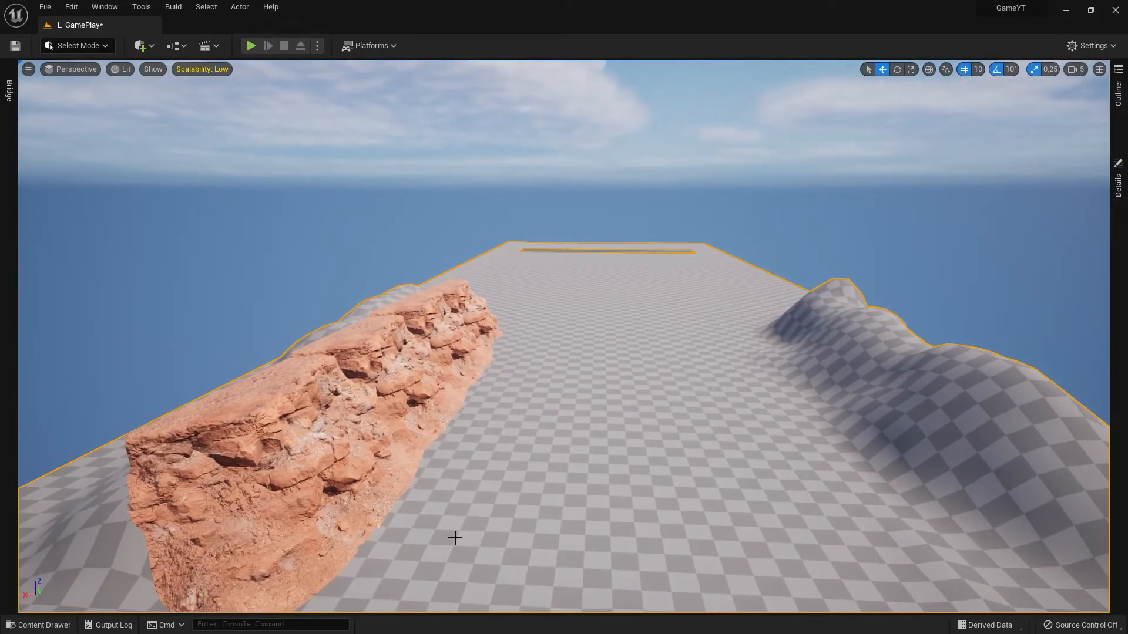
# Play from the landscape near the first cliff, run the character along the cliff bases, and stop playing.
pyautogui.scroll(-5, 453, 536)
pyautogui.rightClick(473, 486)
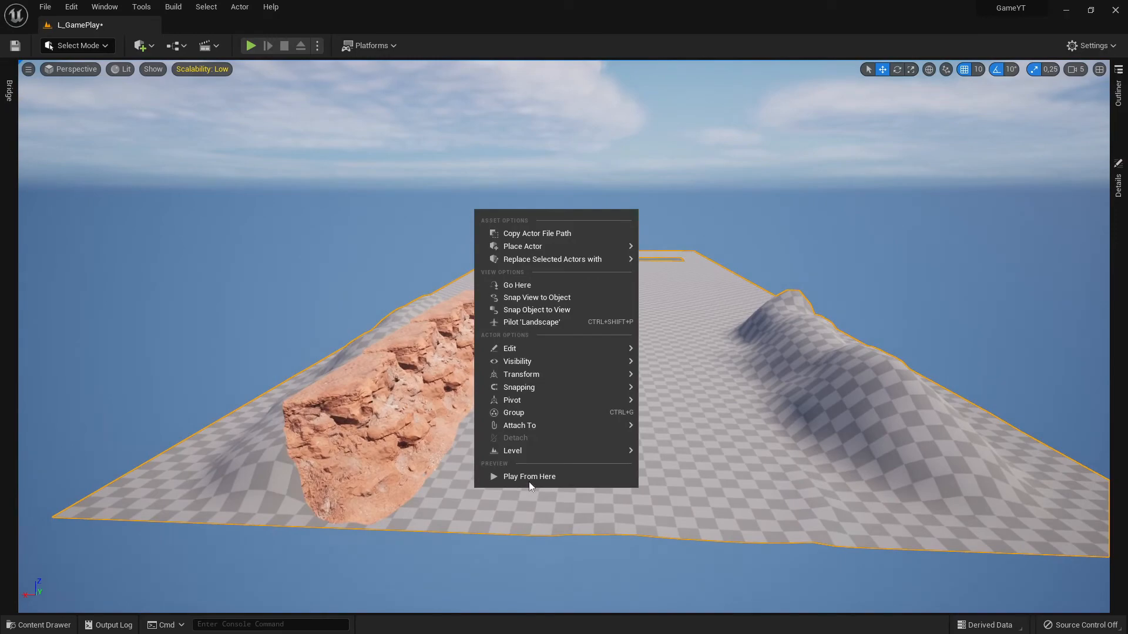
pyautogui.click(529, 480)
pyautogui.press('w')
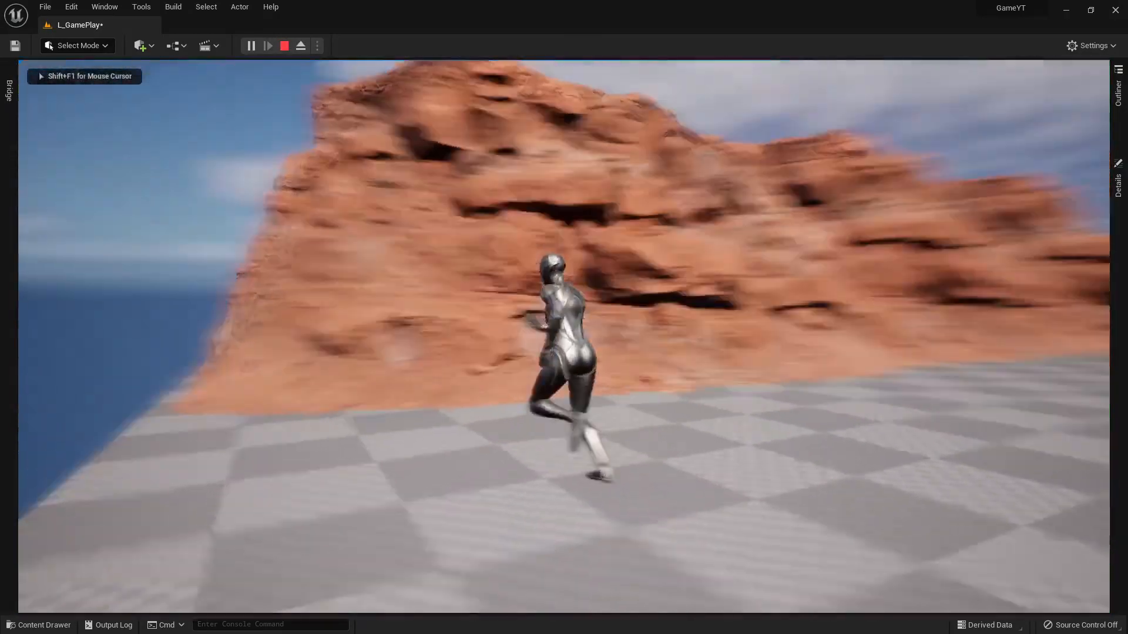
pyautogui.press('w')
pyautogui.press('d')
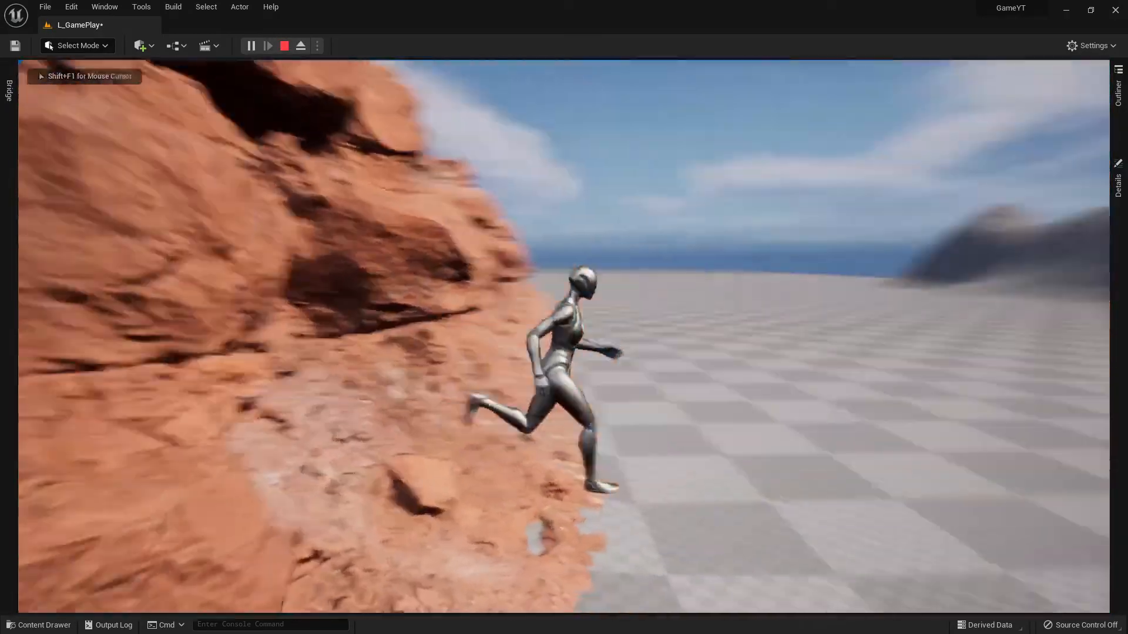
pyautogui.press('Escape')
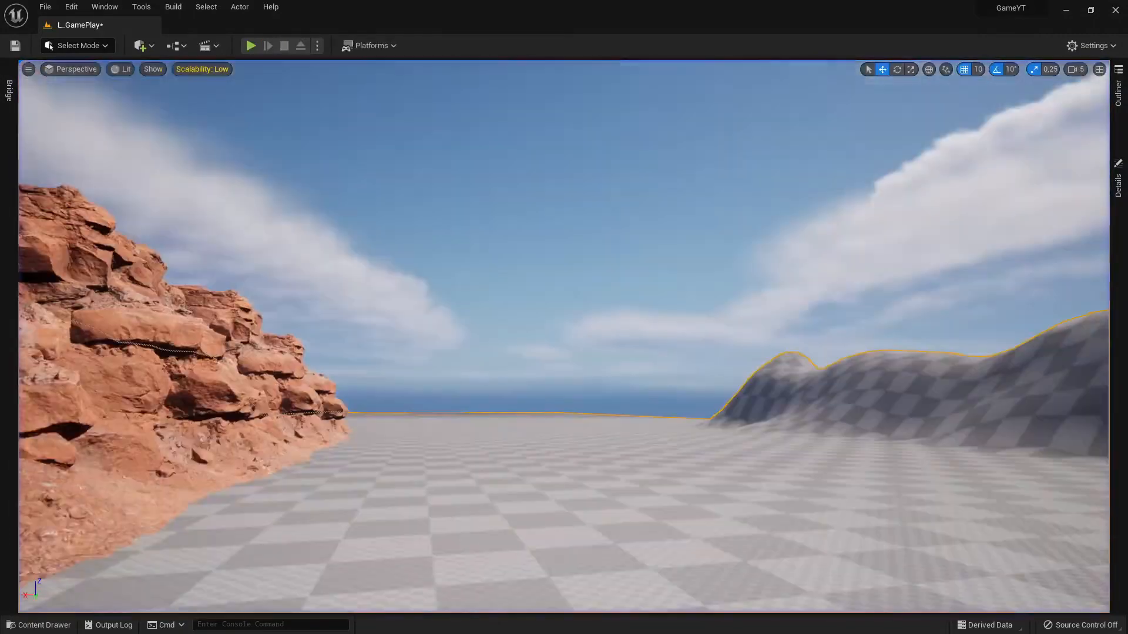
# Open the Bridge asset library and switch from the Sandstone rocks to the Surfaces category.
pyautogui.press('s')
pyautogui.moveTo(672, 411); pyautogui.dragTo(672, 499, button='right')
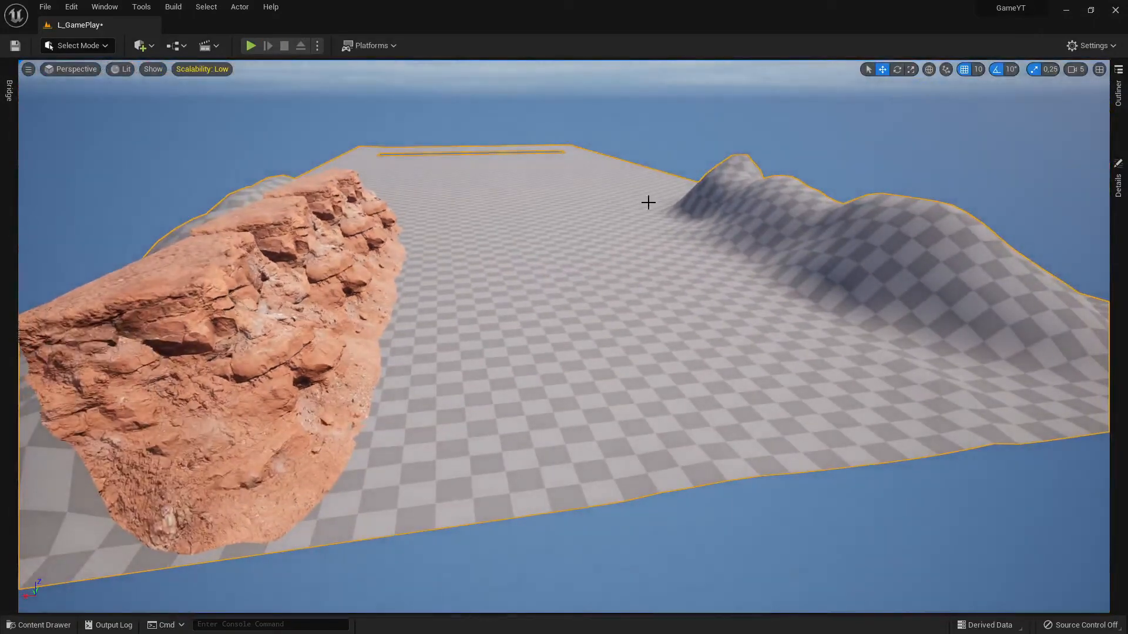
pyautogui.click(12, 111)
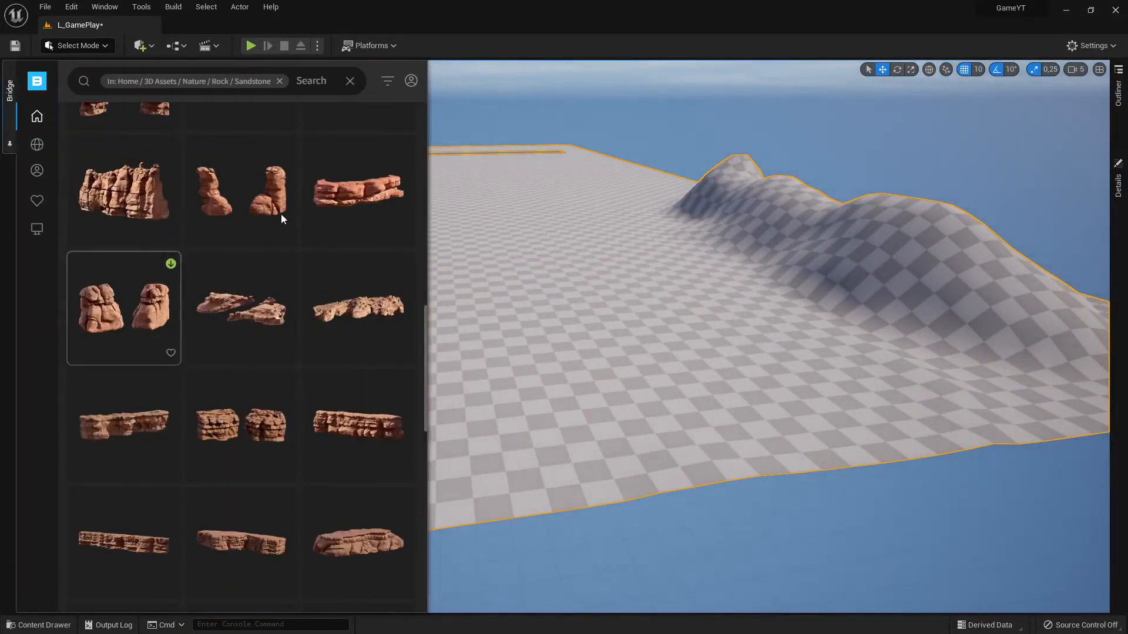
pyautogui.moveTo(36, 116)
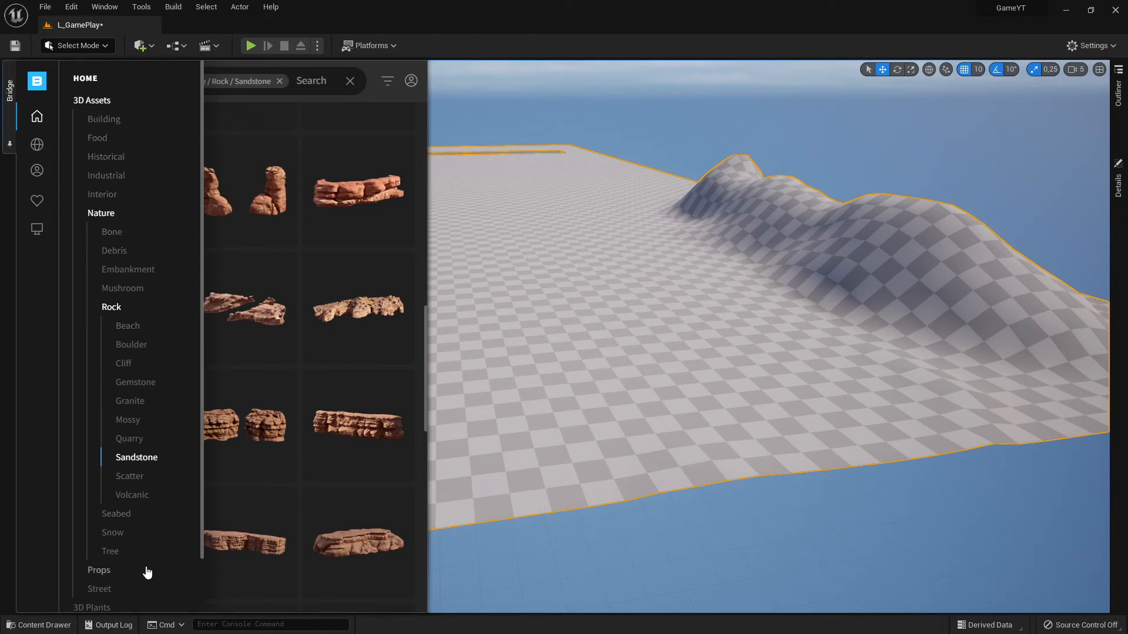
pyautogui.scroll(-1, 151, 561)
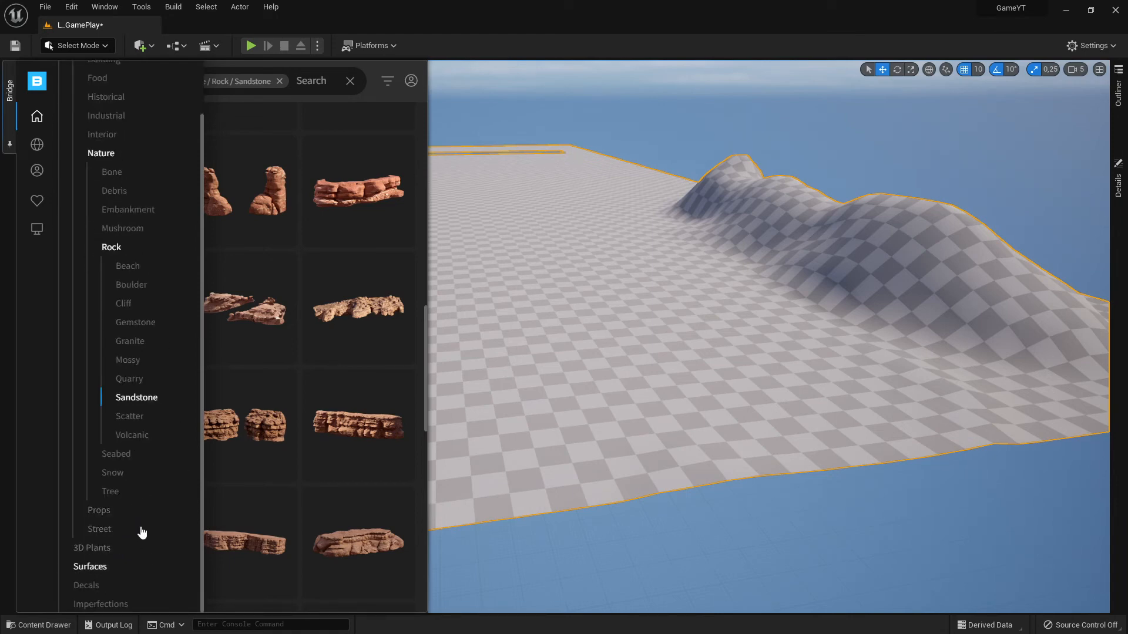
pyautogui.click(107, 568)
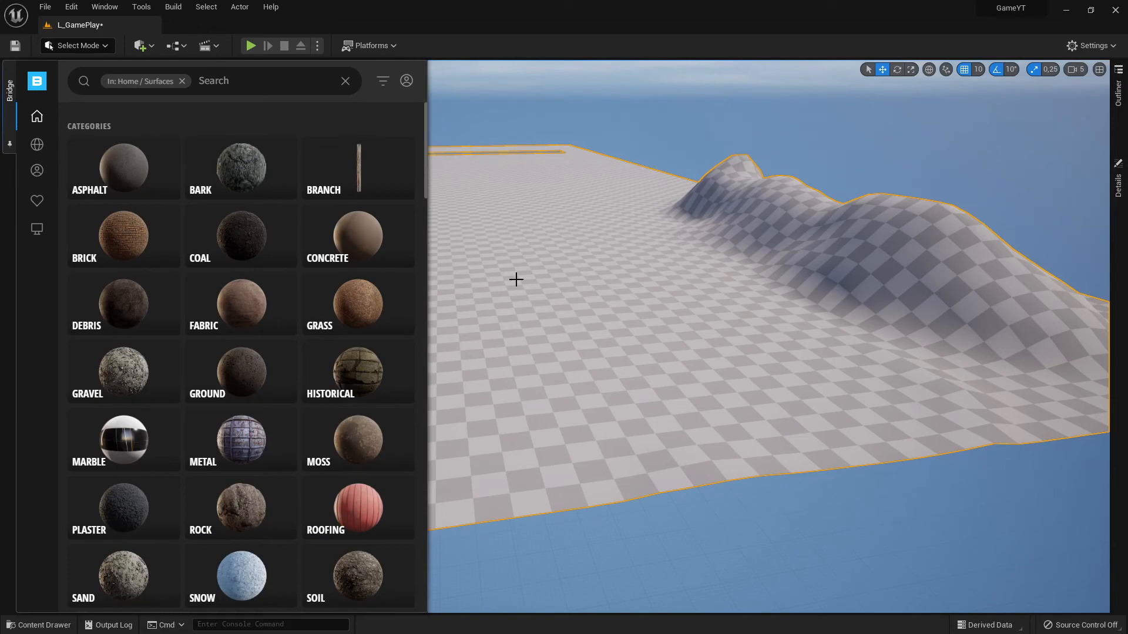
# Browse the surface materials in Bridge for a ground covering, close the library and deselect the landscape.
pyautogui.scroll(-10, 253, 340)
pyautogui.scroll(7, 310, 350)
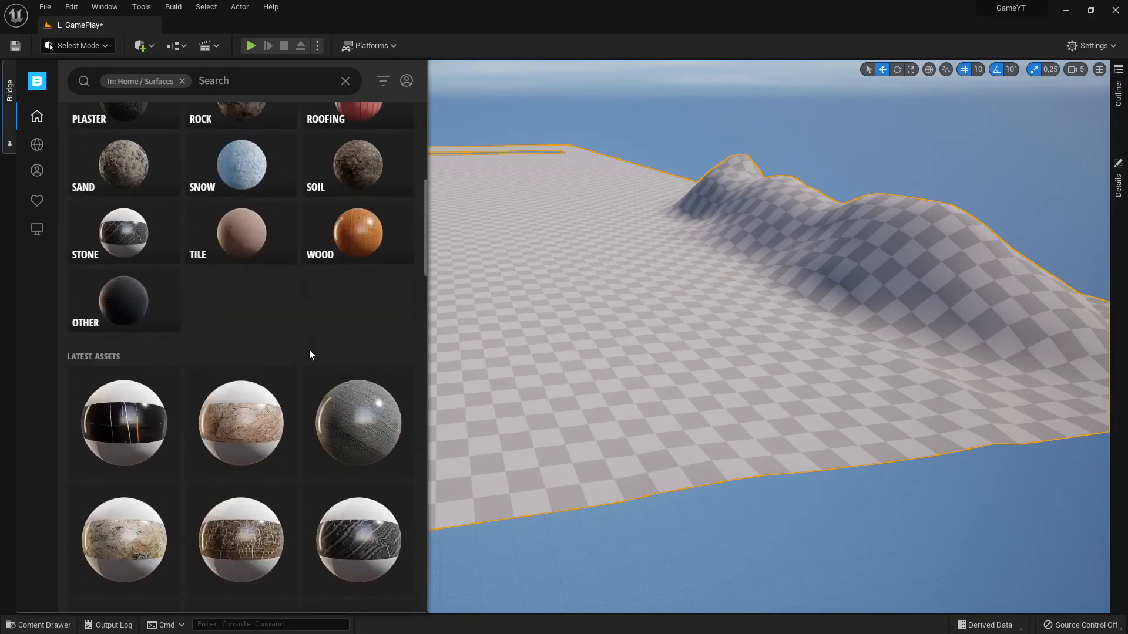
pyautogui.scroll(-14, 312, 351)
pyautogui.scroll(-5, 351, 455)
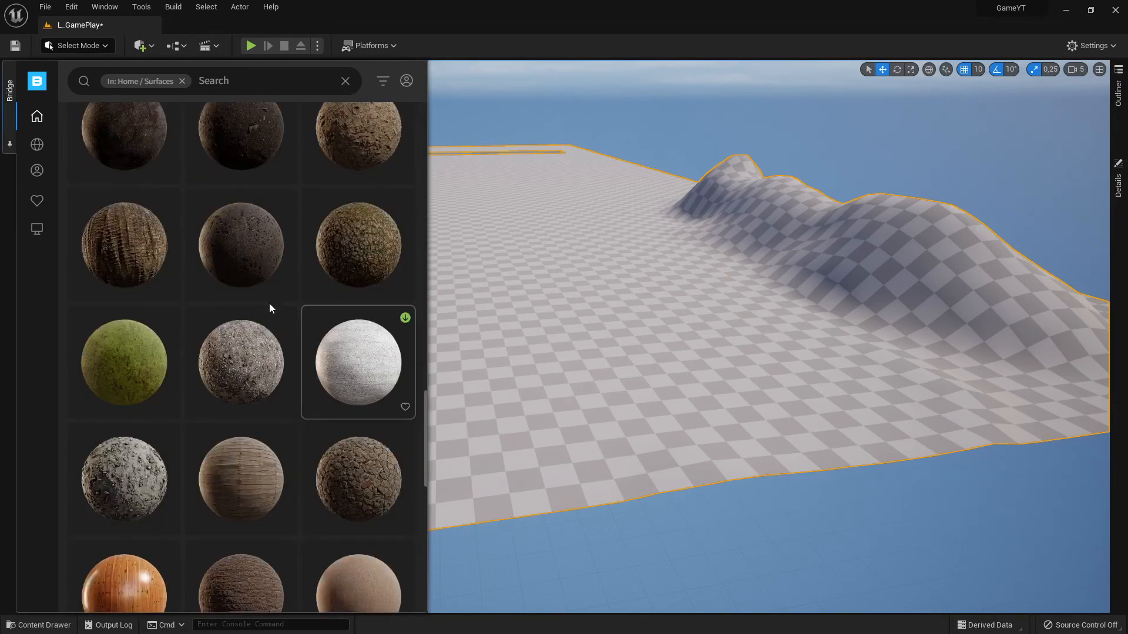
pyautogui.scroll(-10, 280, 386)
pyautogui.scroll(-3, 293, 387)
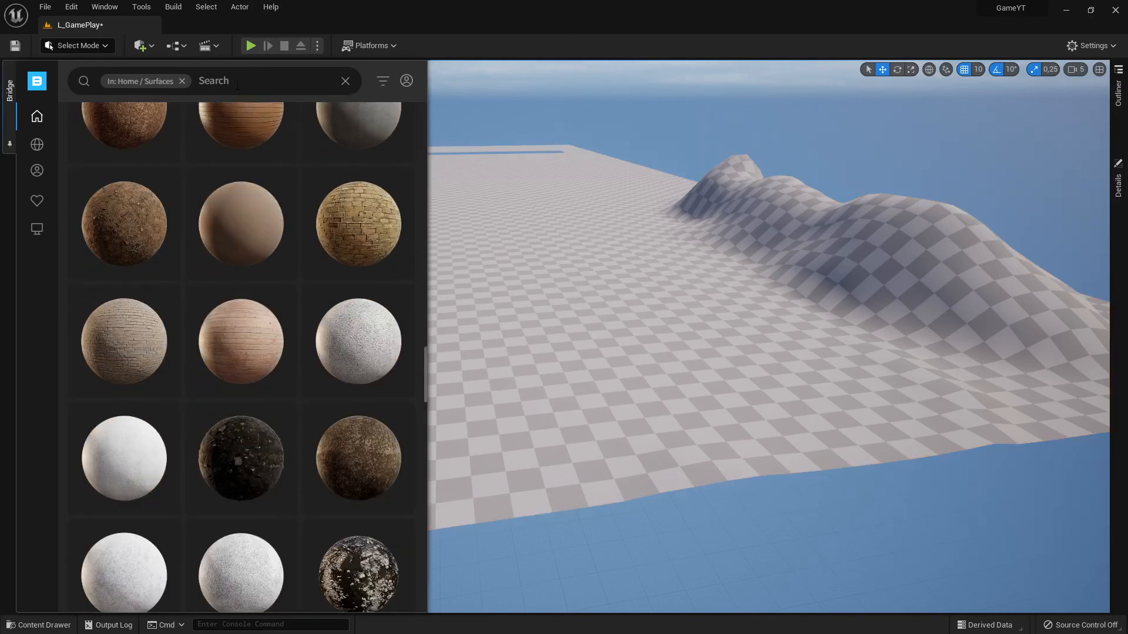
pyautogui.click(605, 220)
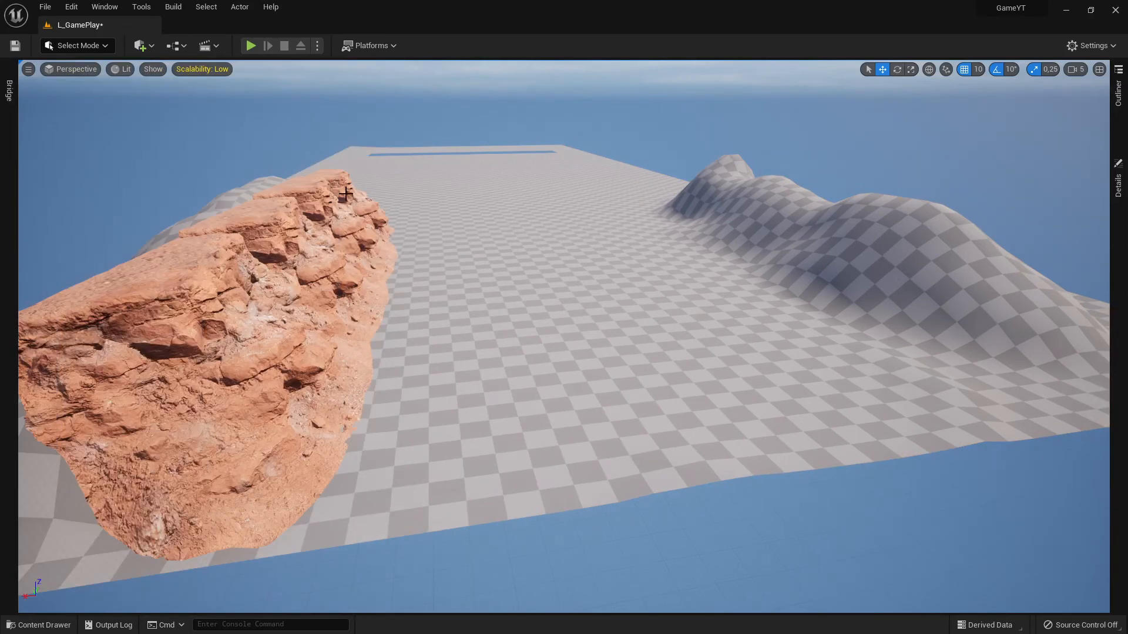
# Examine the whole landscape from above, comparing the sandstone cliff row with the bare hill on the opposite side.
pyautogui.moveTo(421, 221); pyautogui.dragTo(464, 205, button='right')
pyautogui.press('a')
pyautogui.press('d')
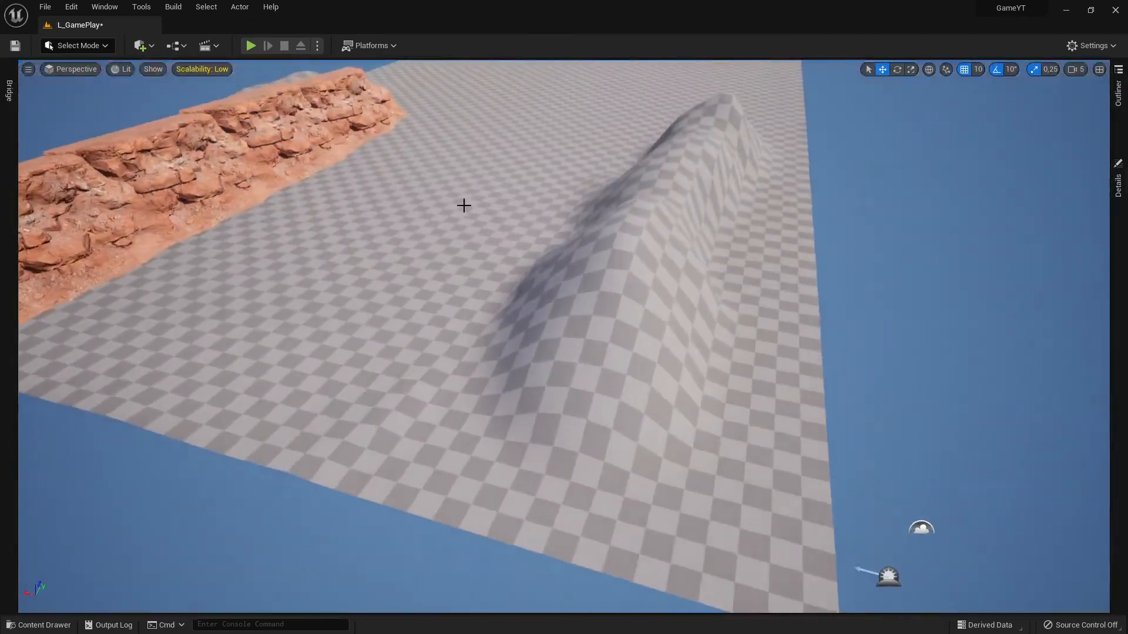
pyautogui.moveTo(602, 293); pyautogui.dragTo(583, 259, button='right')
pyautogui.press('w')
pyautogui.press('a')
pyautogui.press('s')
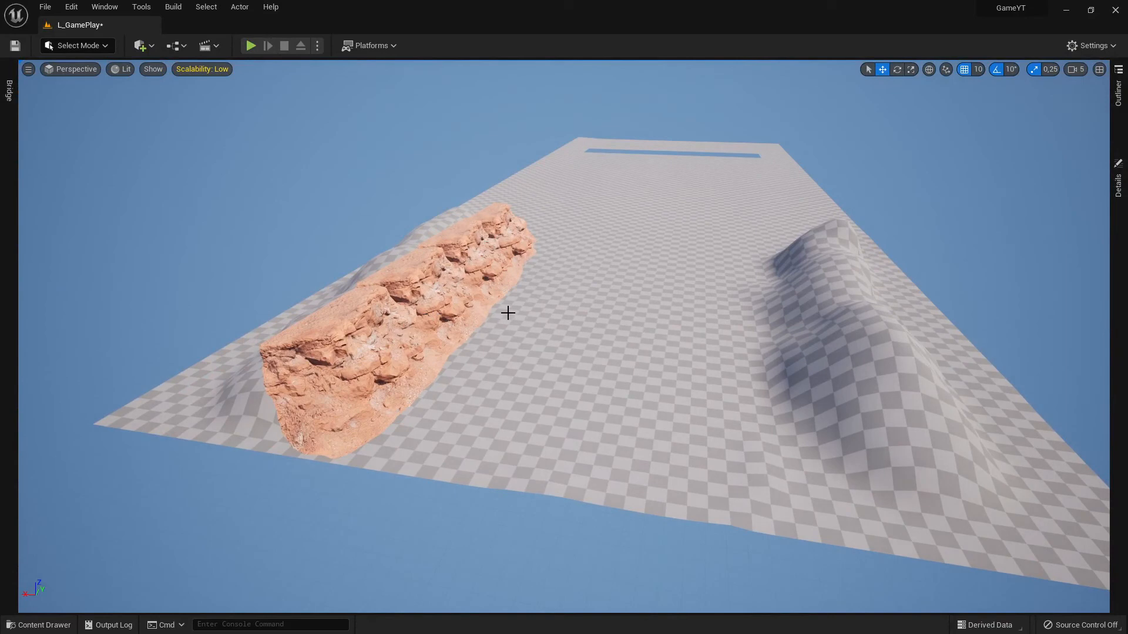
pyautogui.moveTo(508, 313); pyautogui.dragTo(565, 279, button='right')
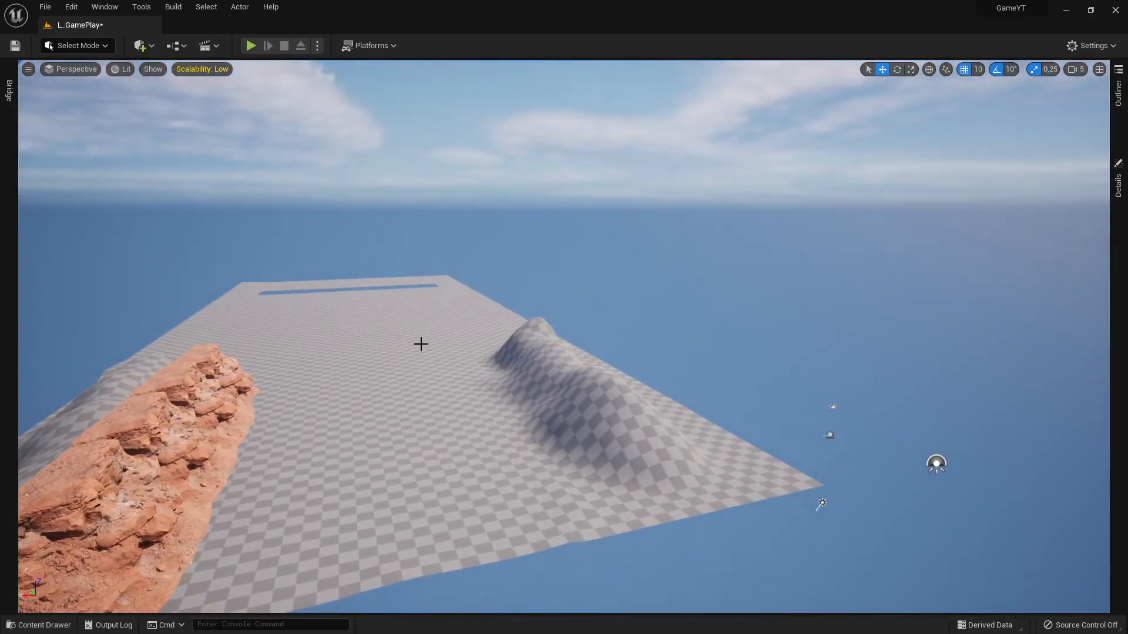